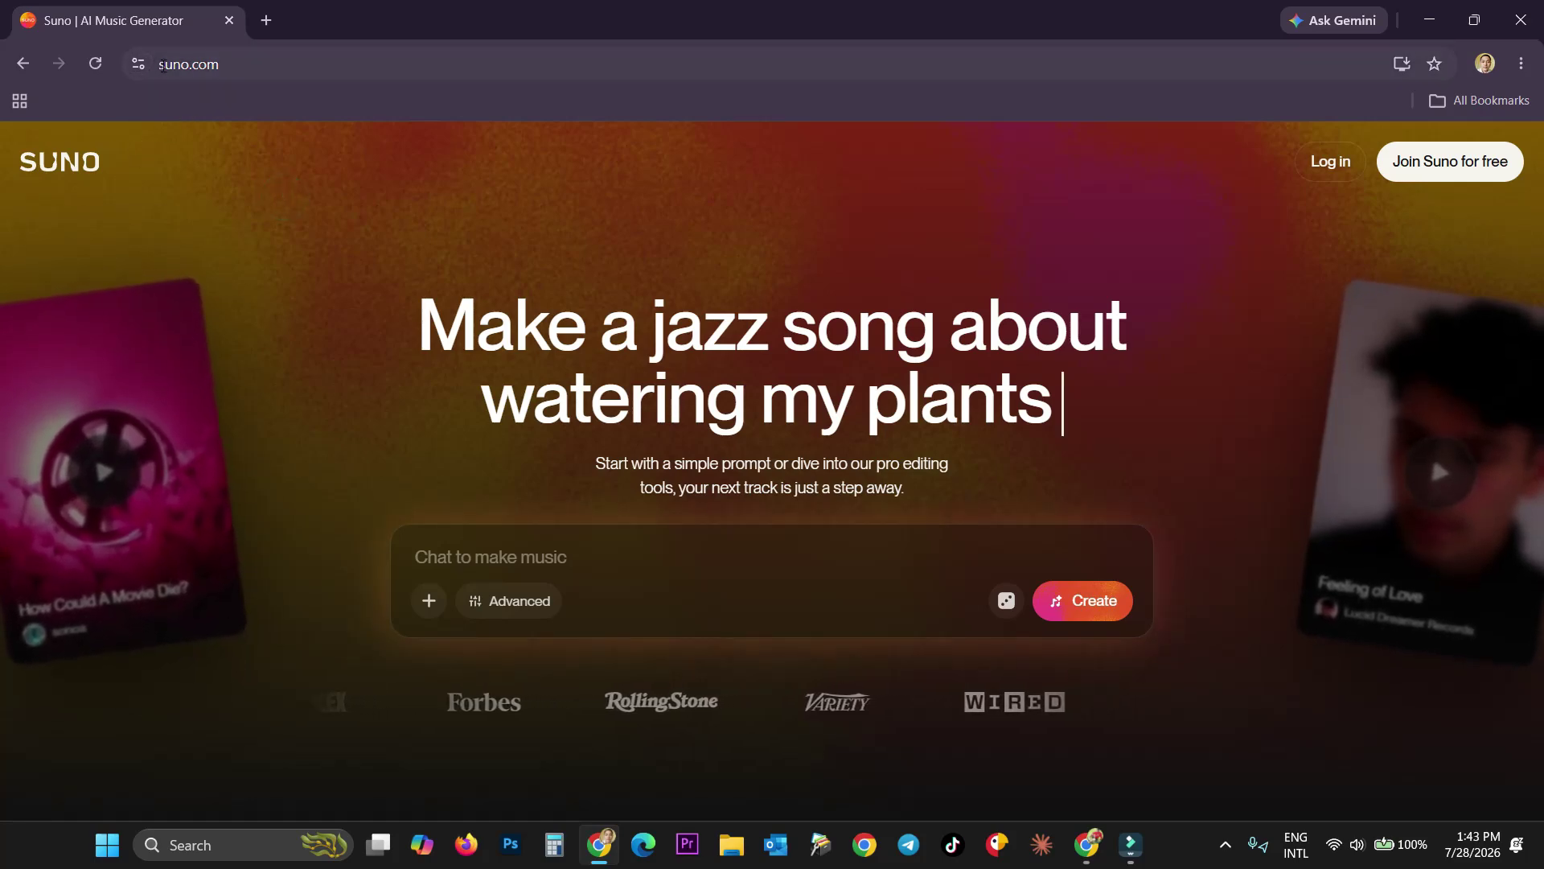
pyautogui.moveTo(228, 63); pyautogui.dragTo(201, 65)
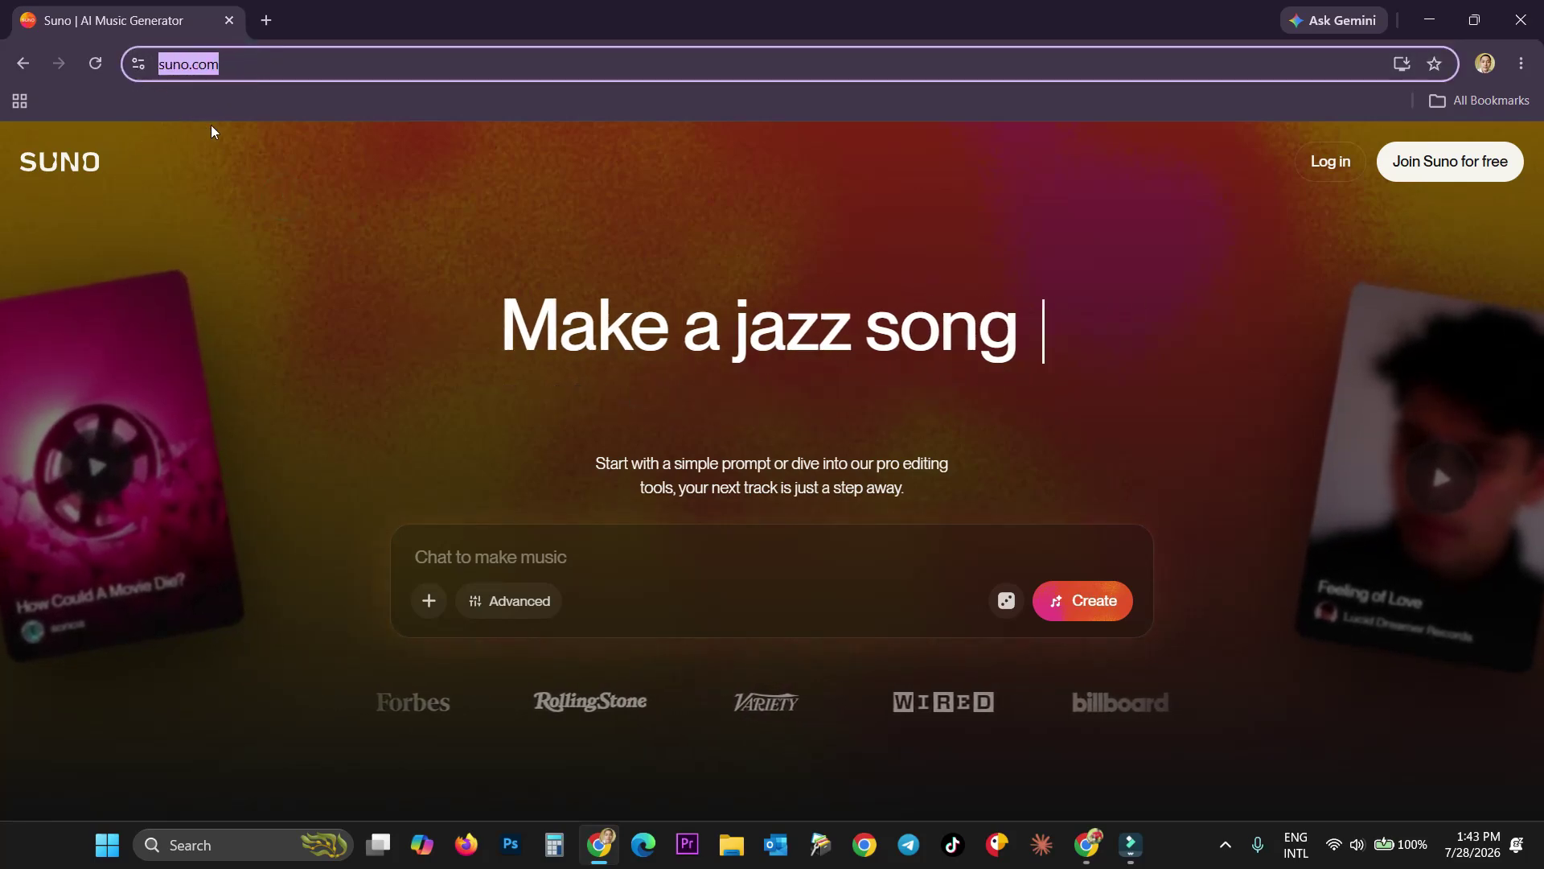
pyautogui.click(266, 20)
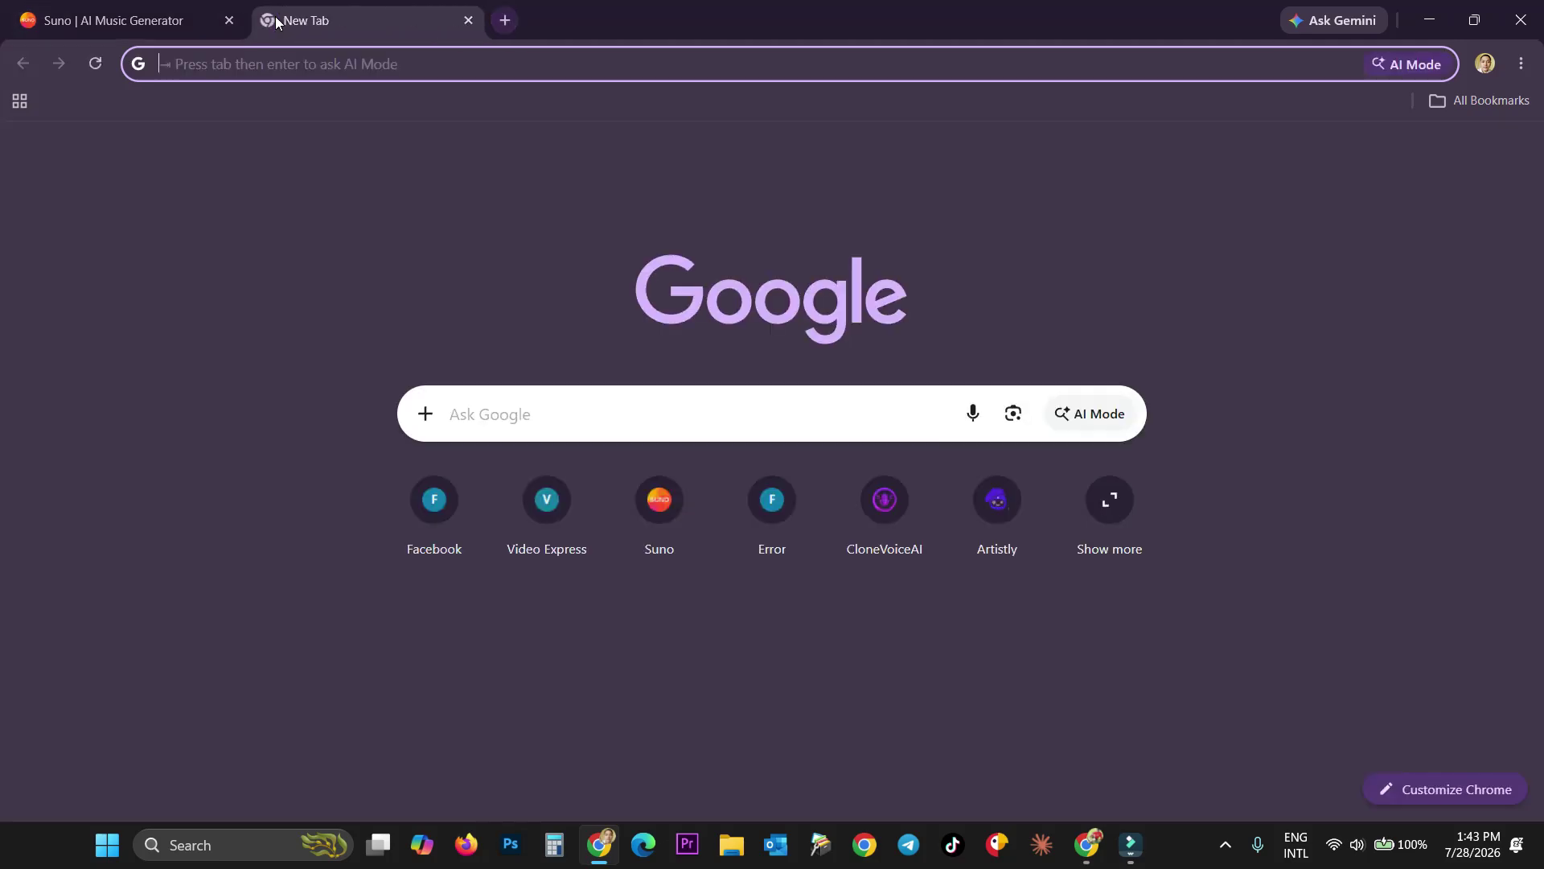
pyautogui.click(195, 19)
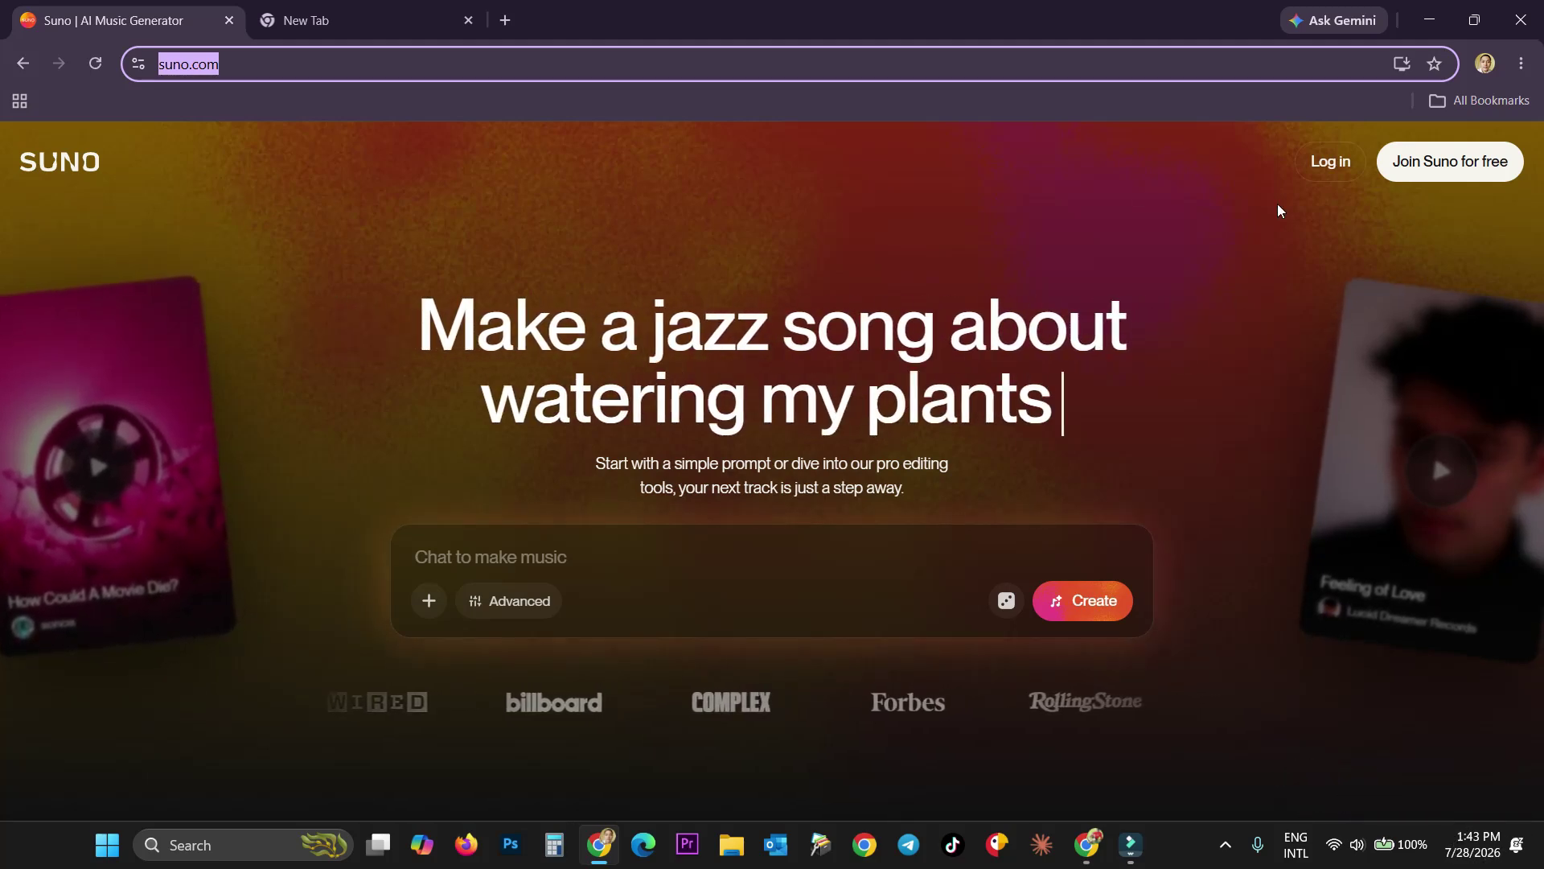
pyautogui.click(371, 149)
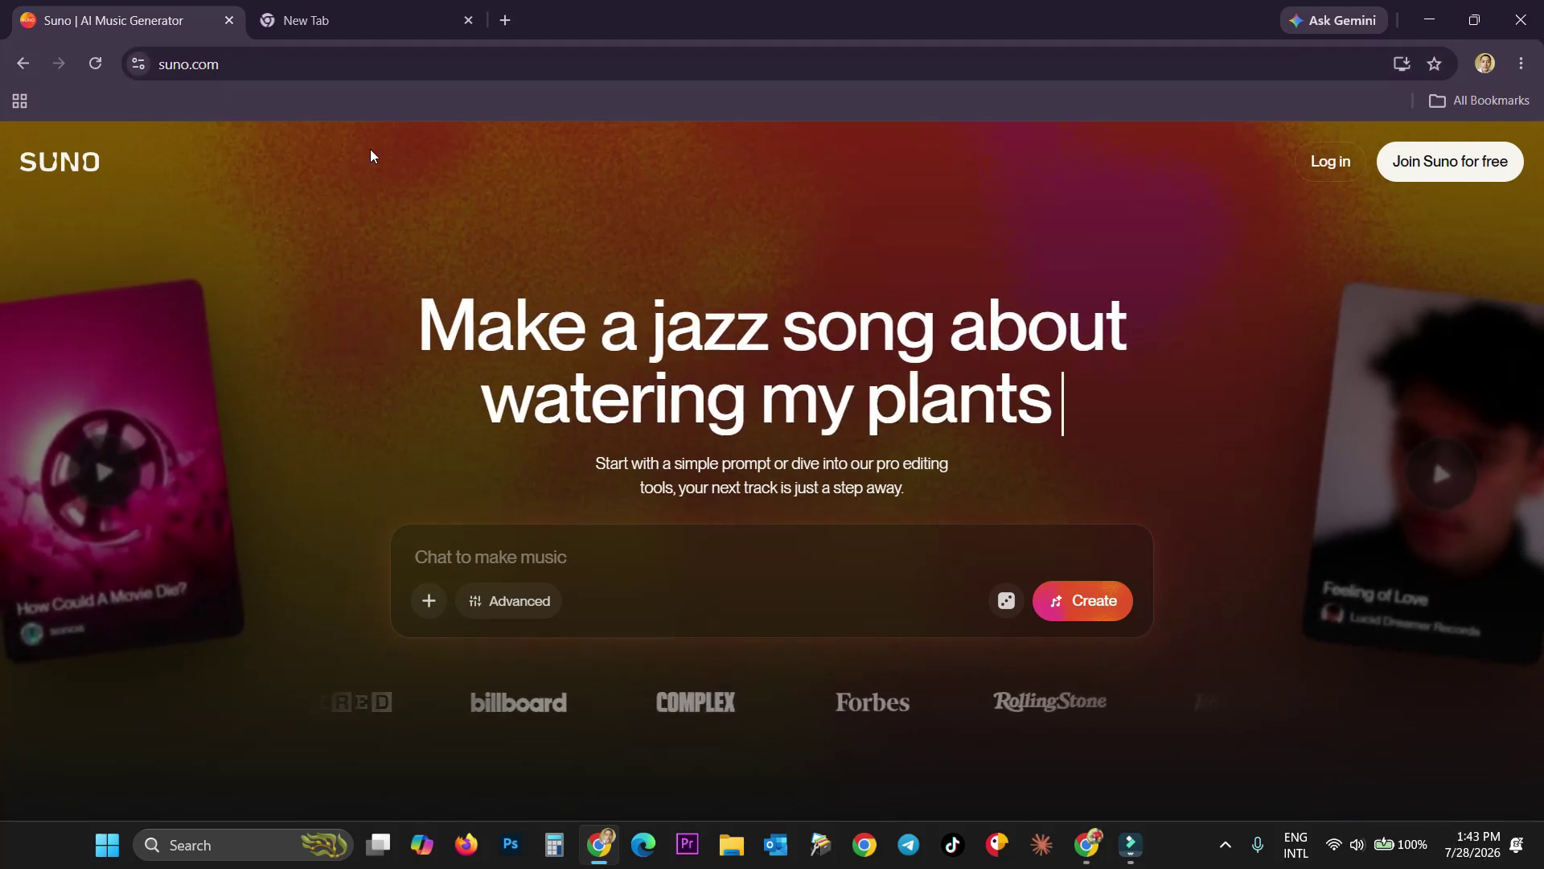
pyautogui.click(232, 59)
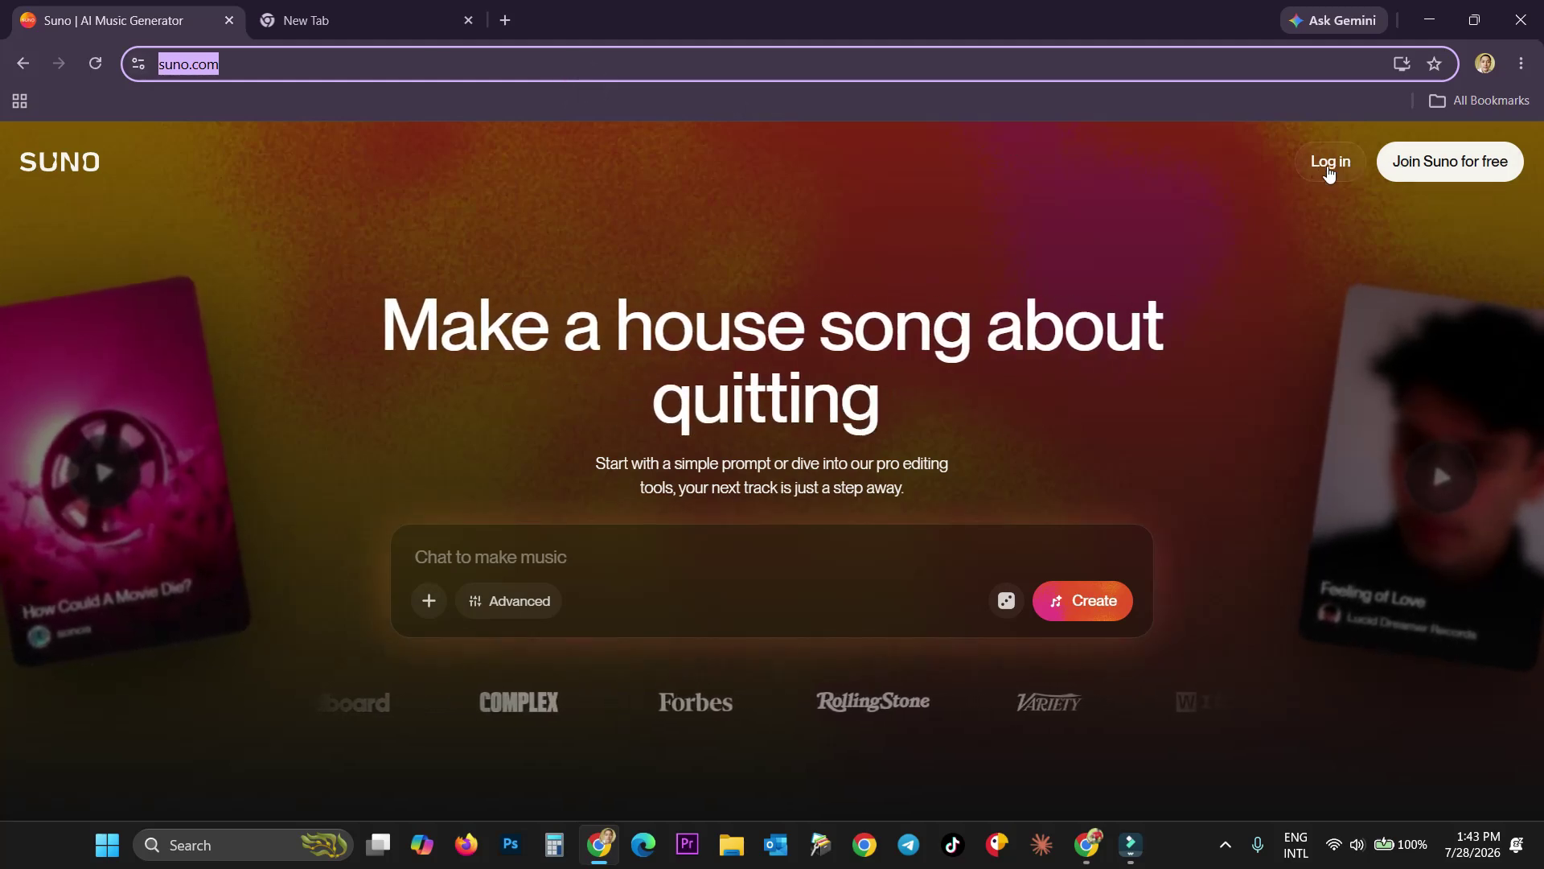
# - Join Suno for free by continuing with Google and choosing the existing Google account
pyautogui.click(1435, 169)
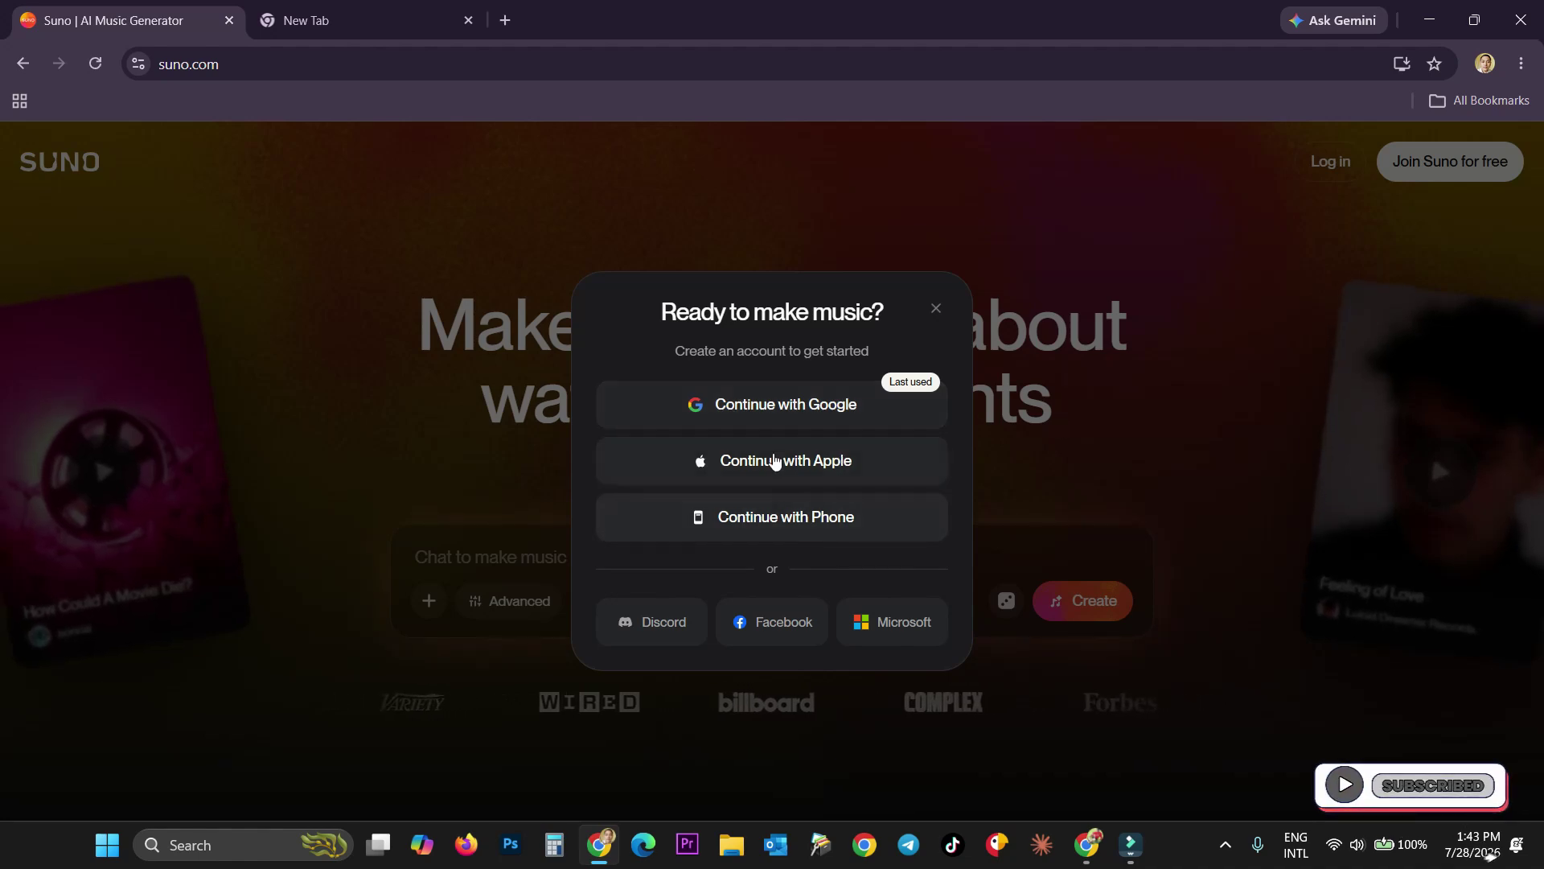
pyautogui.click(813, 407)
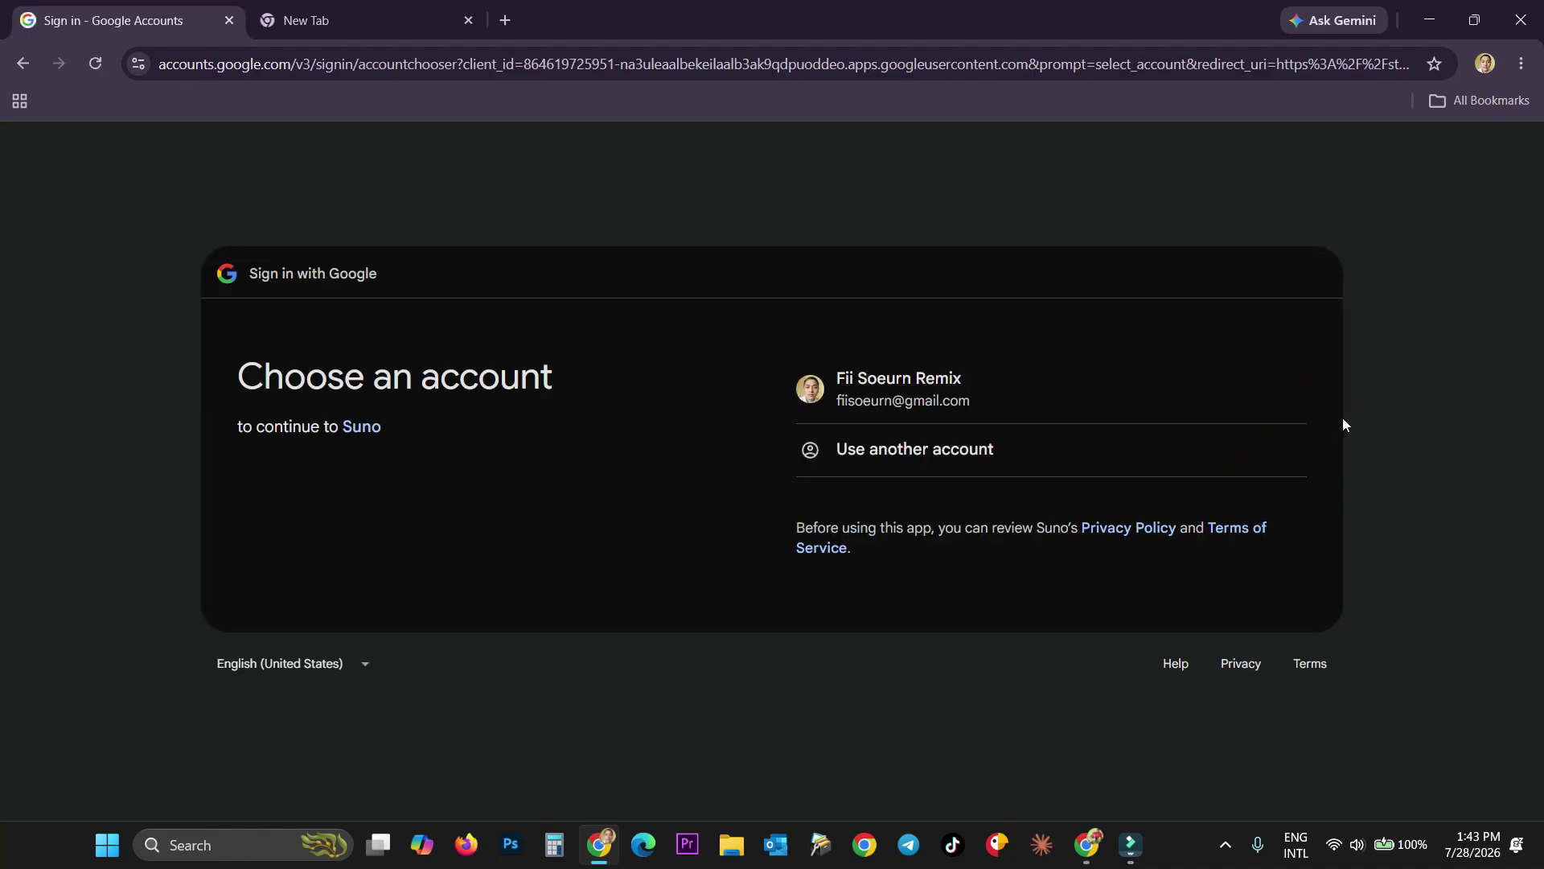
pyautogui.click(948, 406)
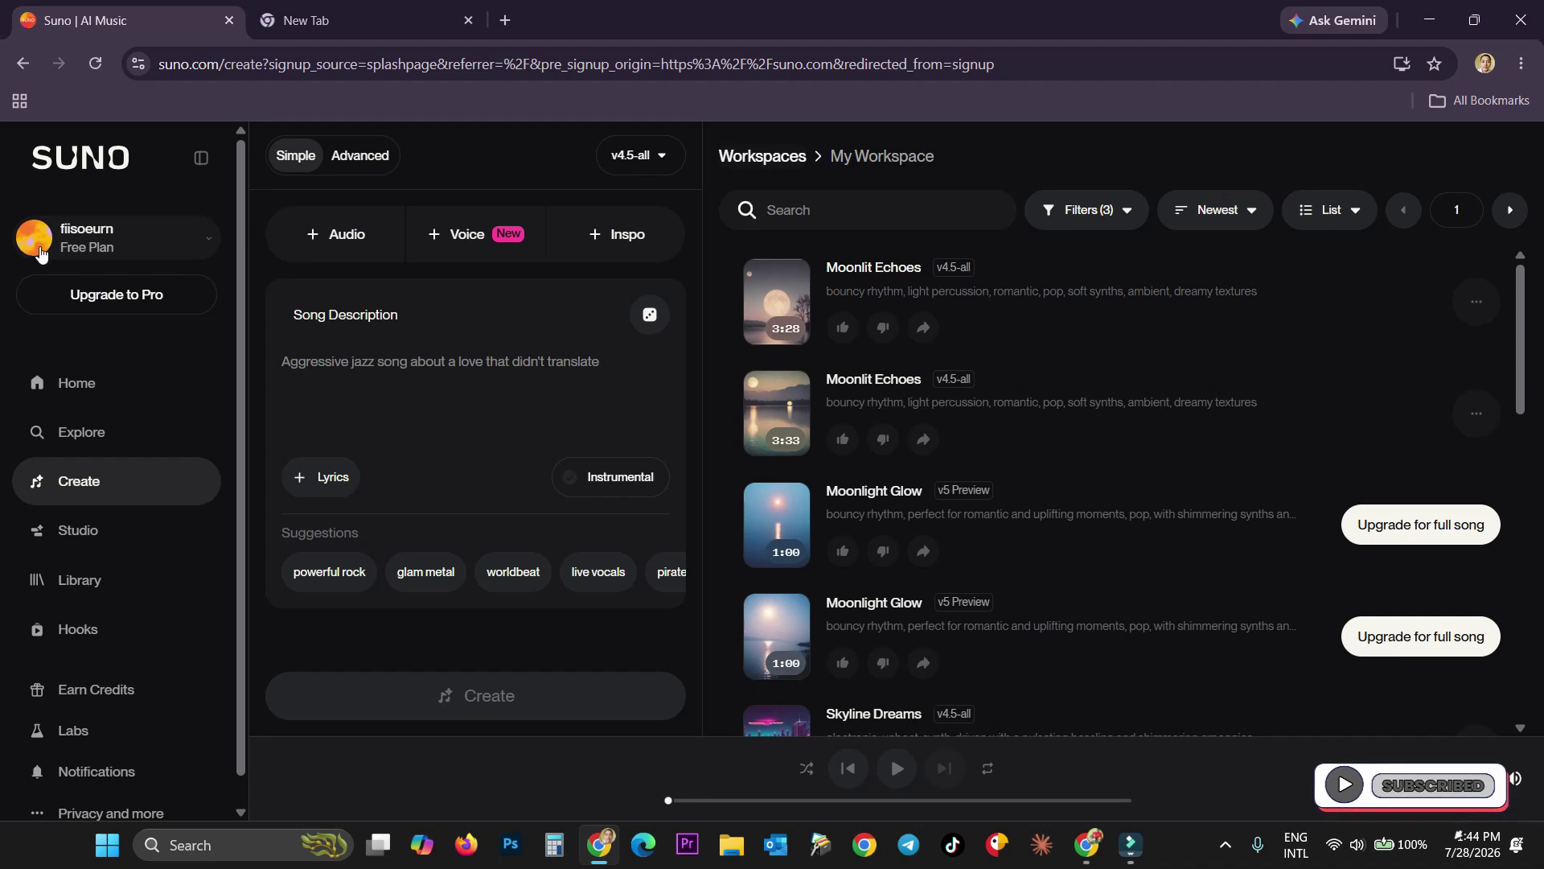
# - Review the options in the account menu and look through the song list in My Workspace
pyautogui.click(87, 238)
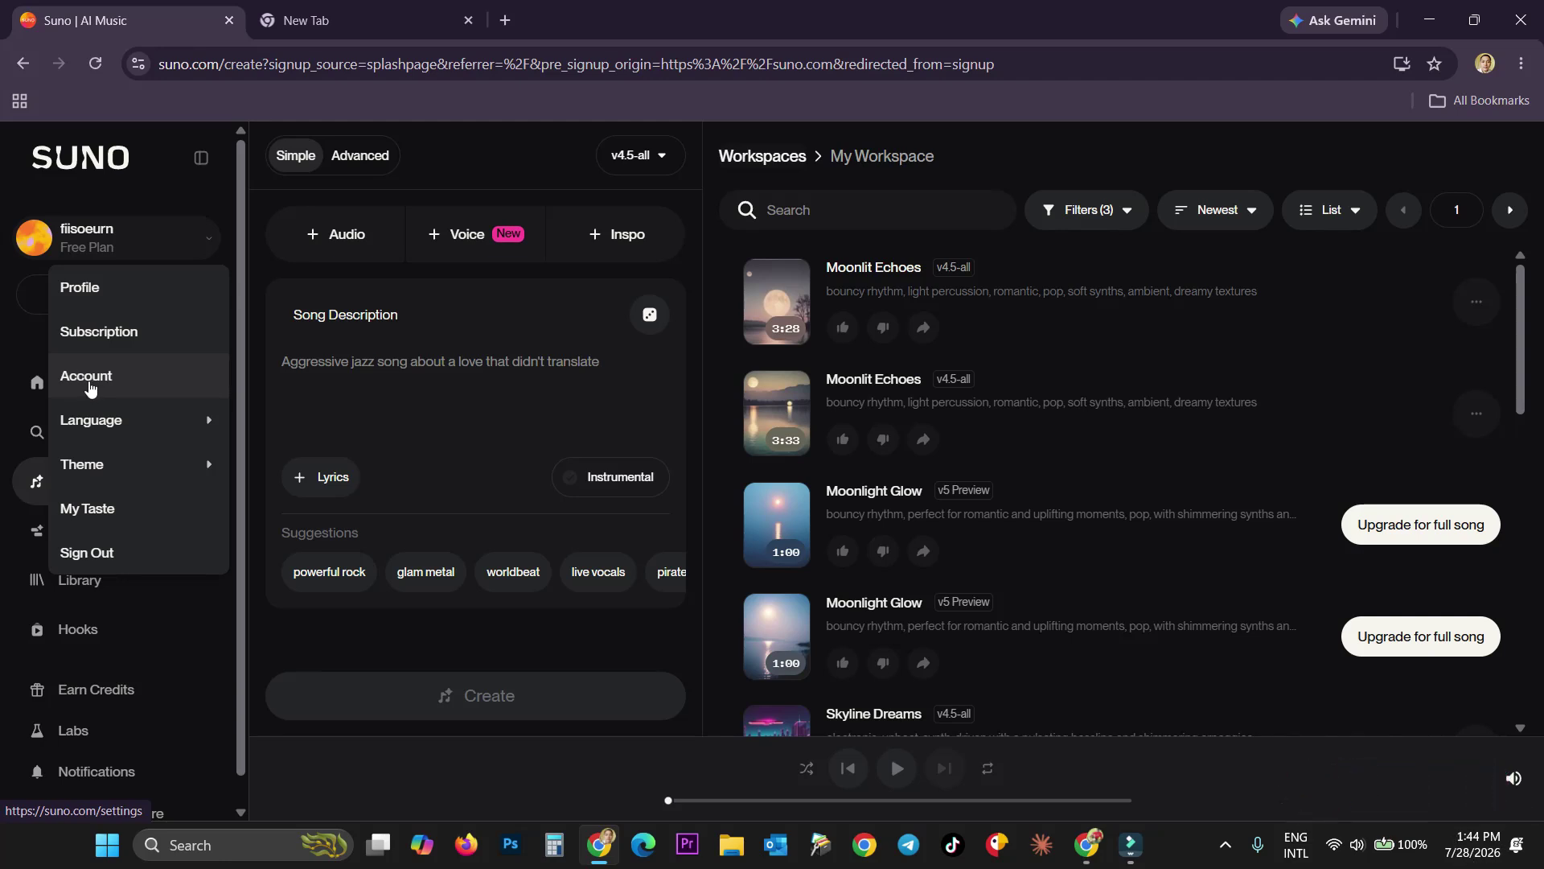
pyautogui.click(121, 203)
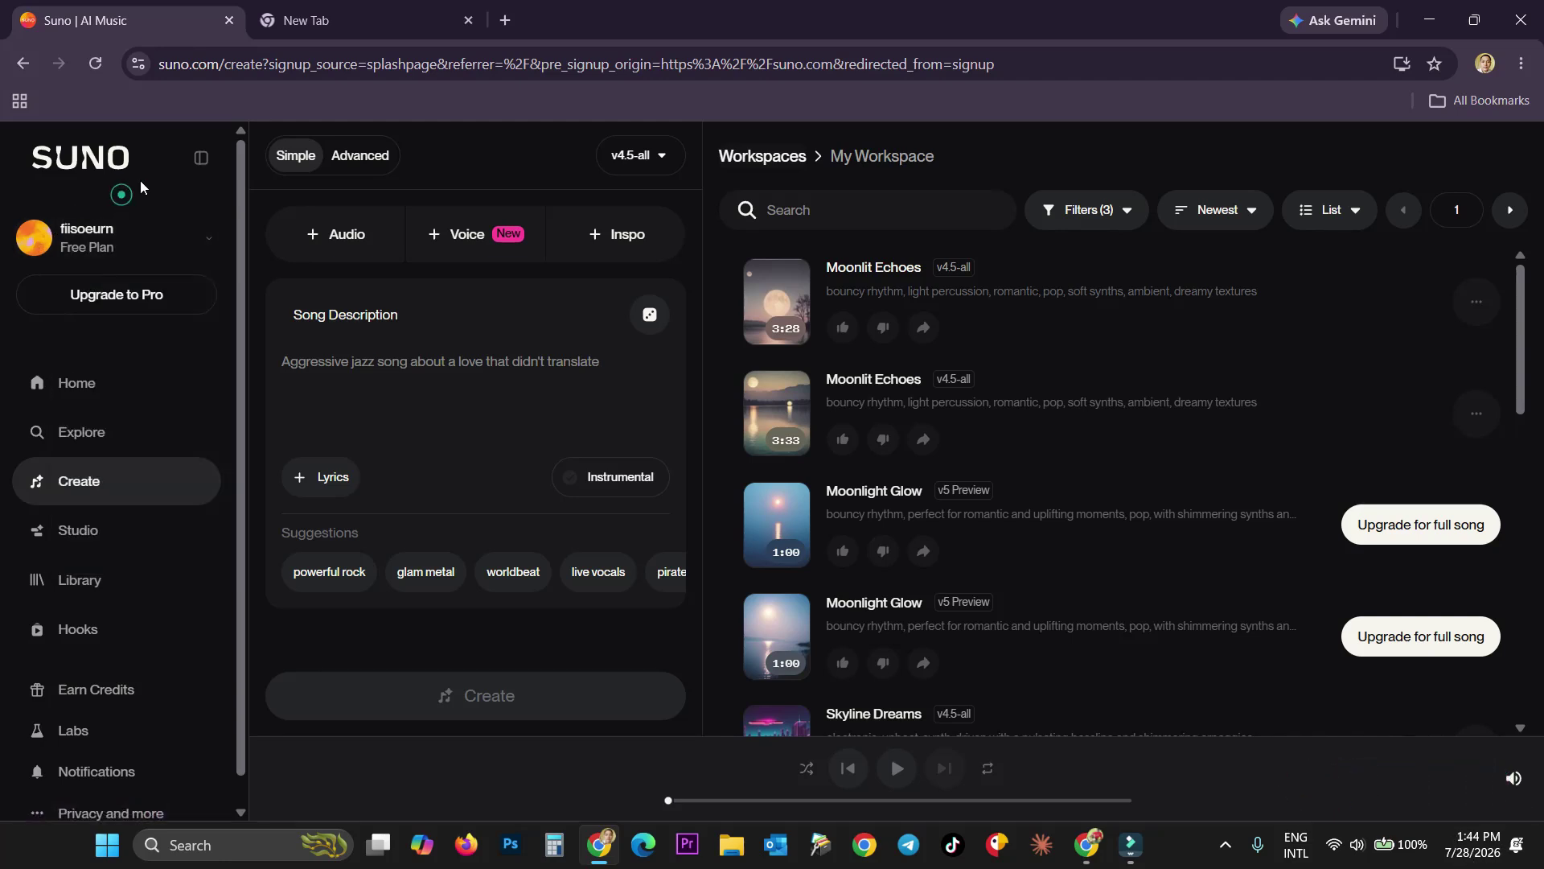
pyautogui.click(199, 246)
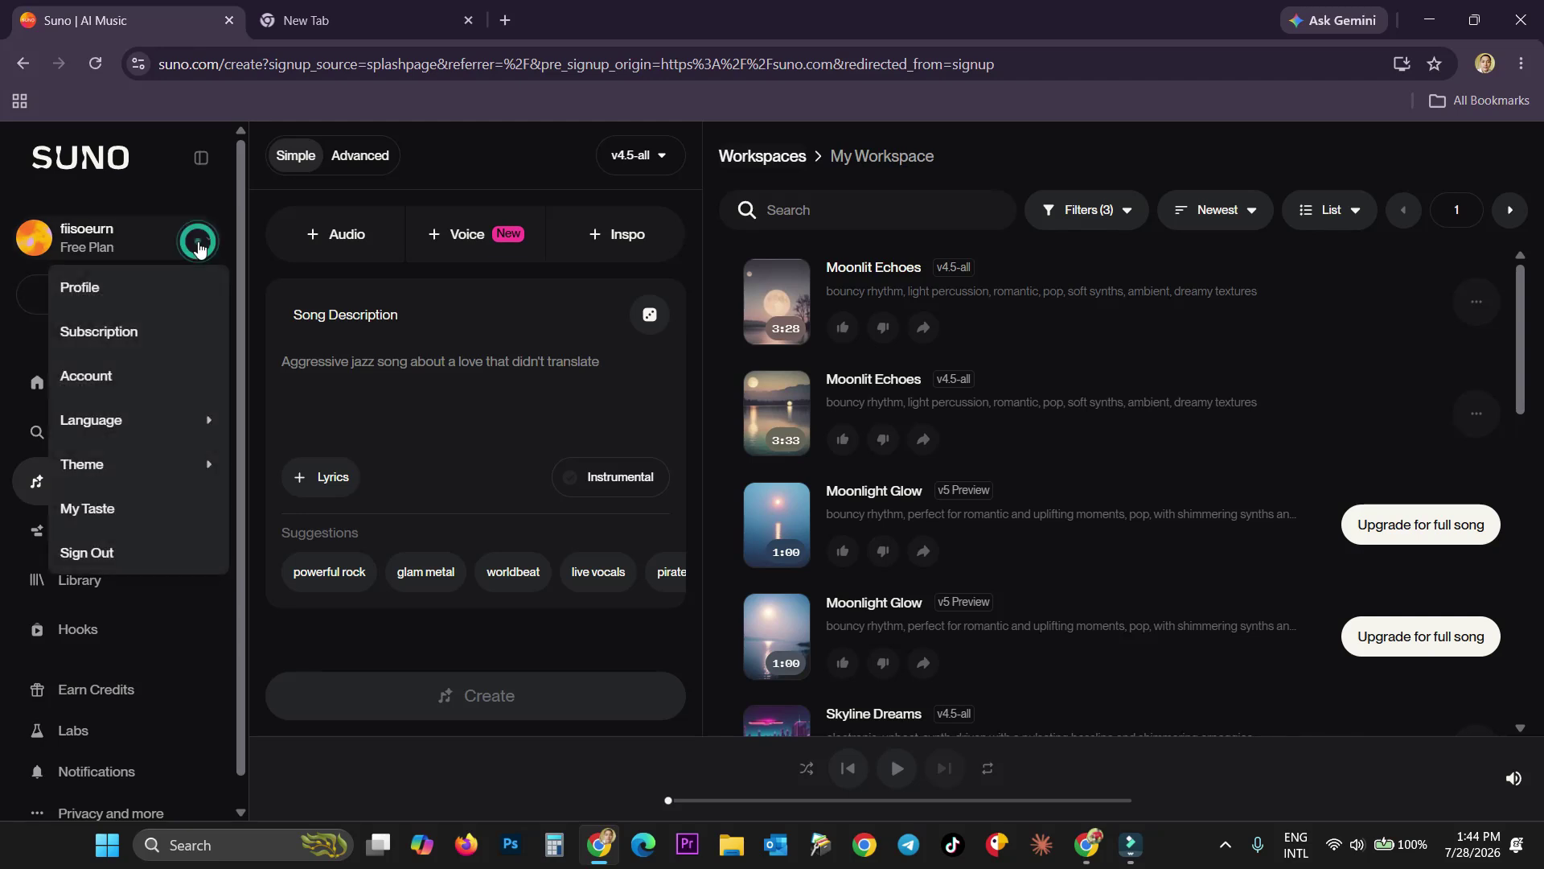
pyautogui.click(102, 197)
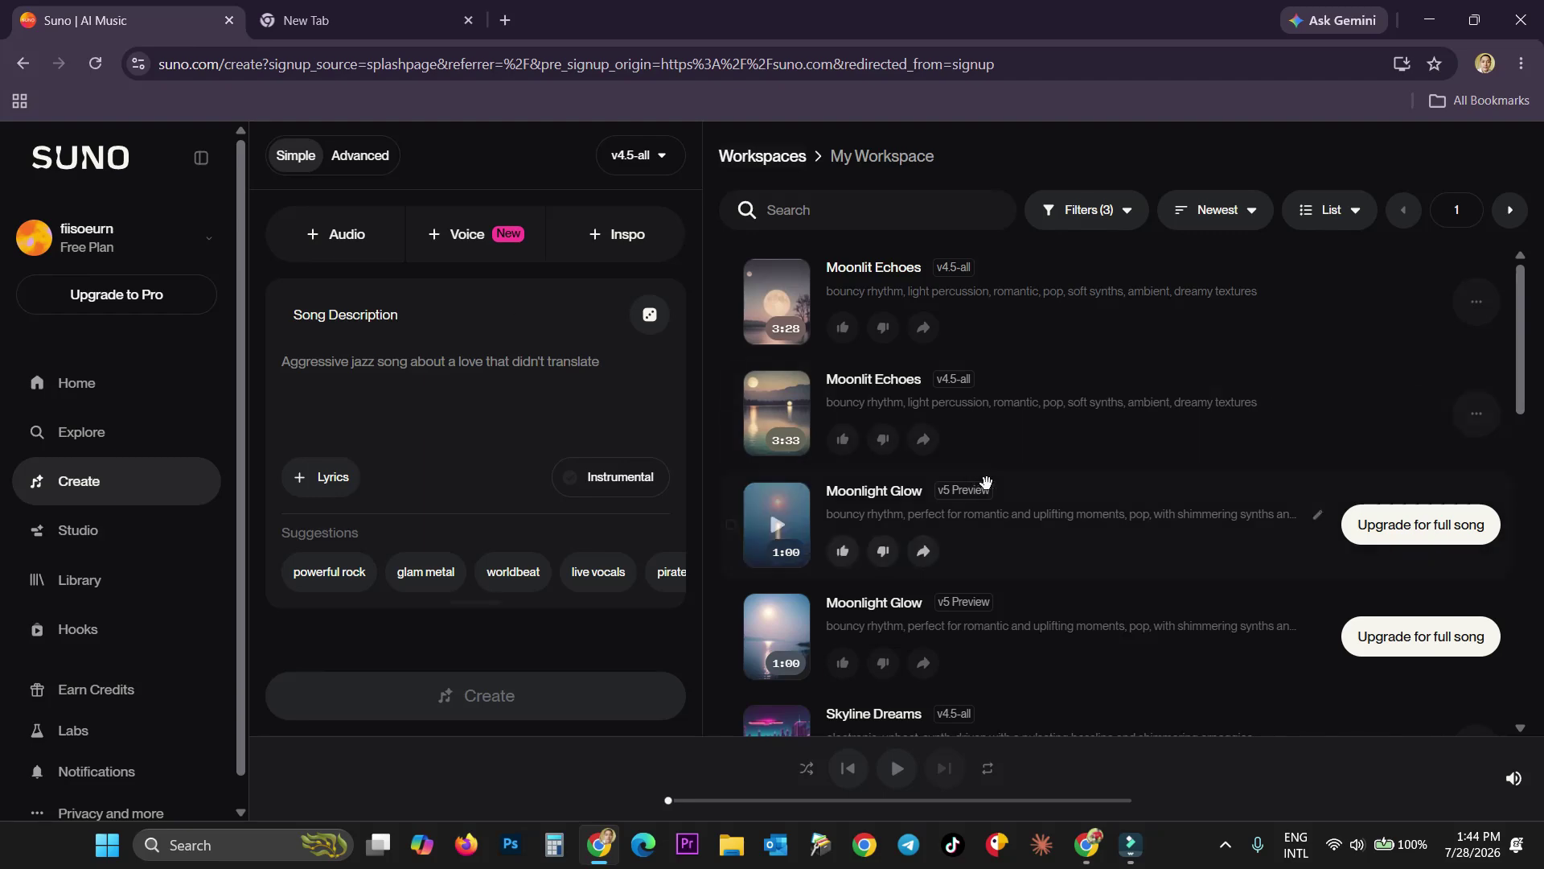
pyautogui.scroll(-5, 925, 475)
pyautogui.scroll(-2, 893, 519)
pyautogui.scroll(6, 894, 515)
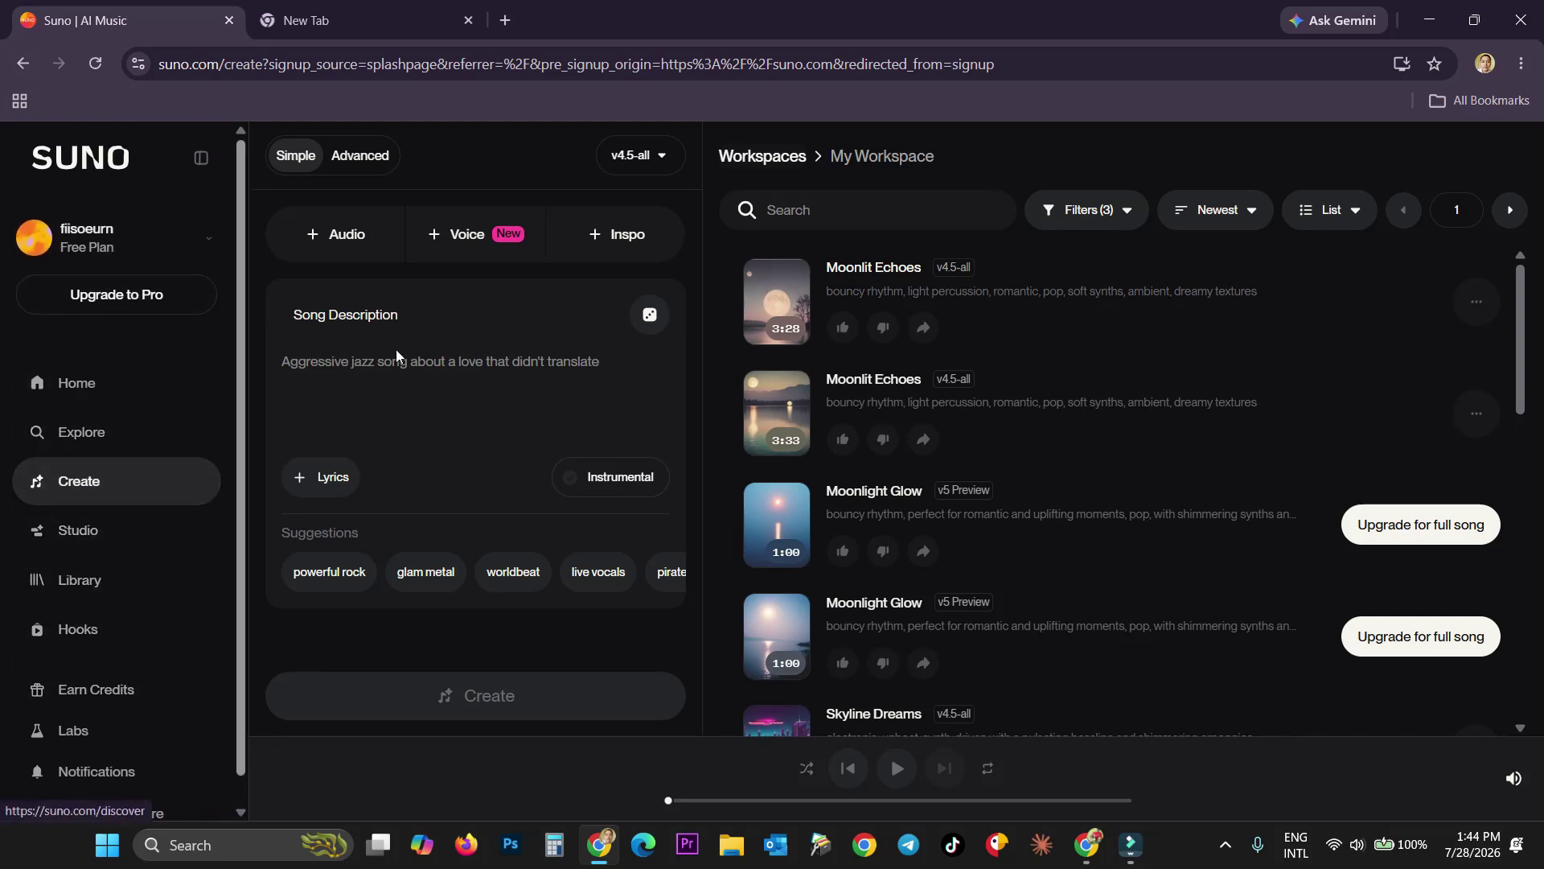
pyautogui.scroll(-10, 1017, 515)
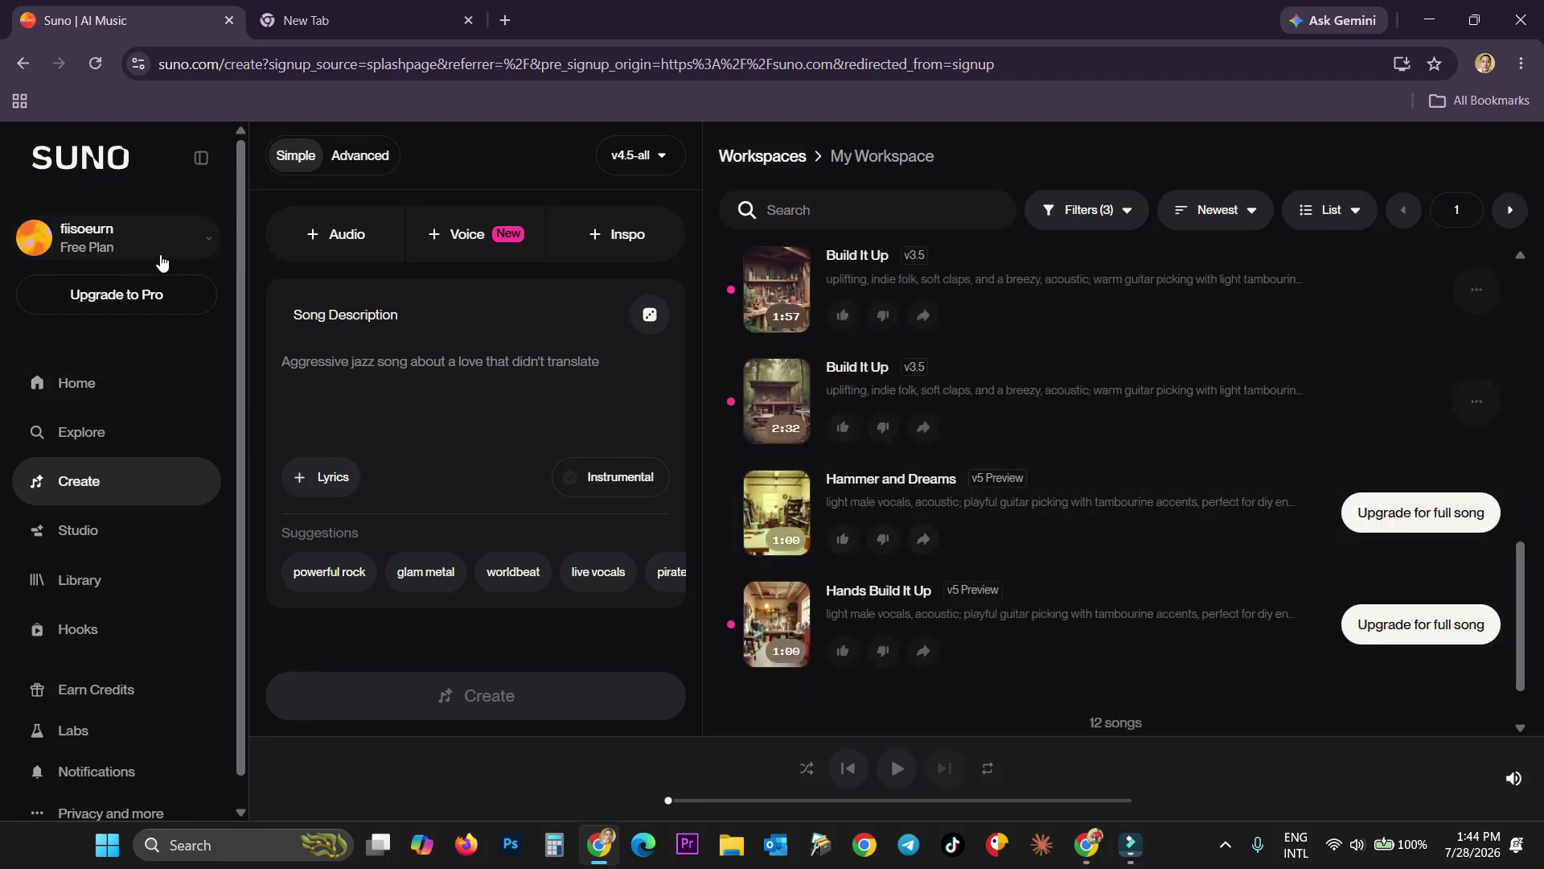
# - View the Account settings page, and go to the Home page to look over its featured sections
pyautogui.click(191, 240)
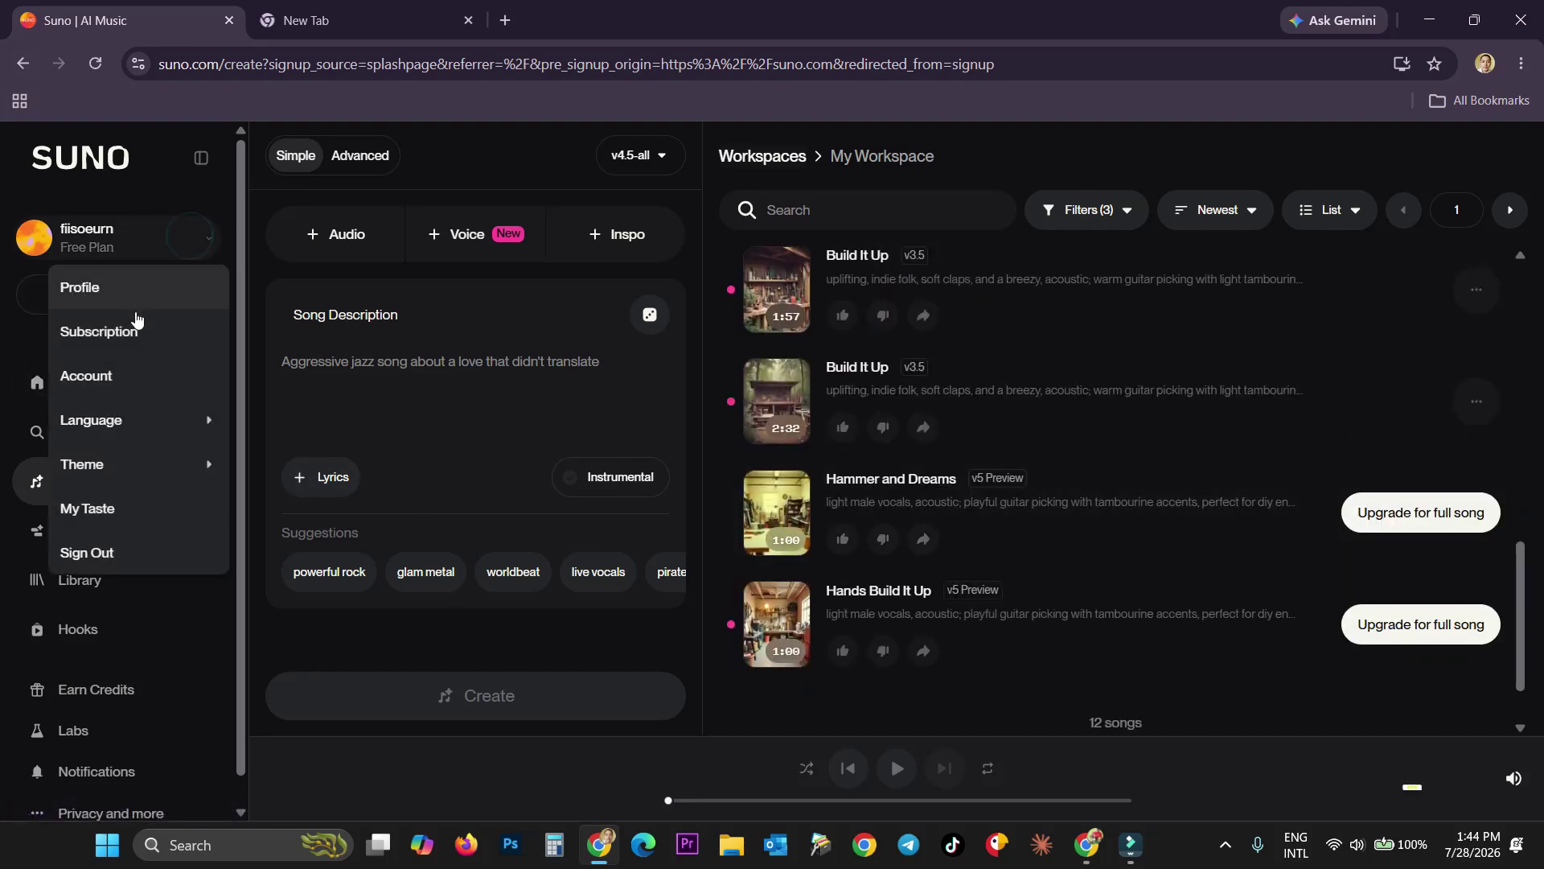
pyautogui.click(148, 382)
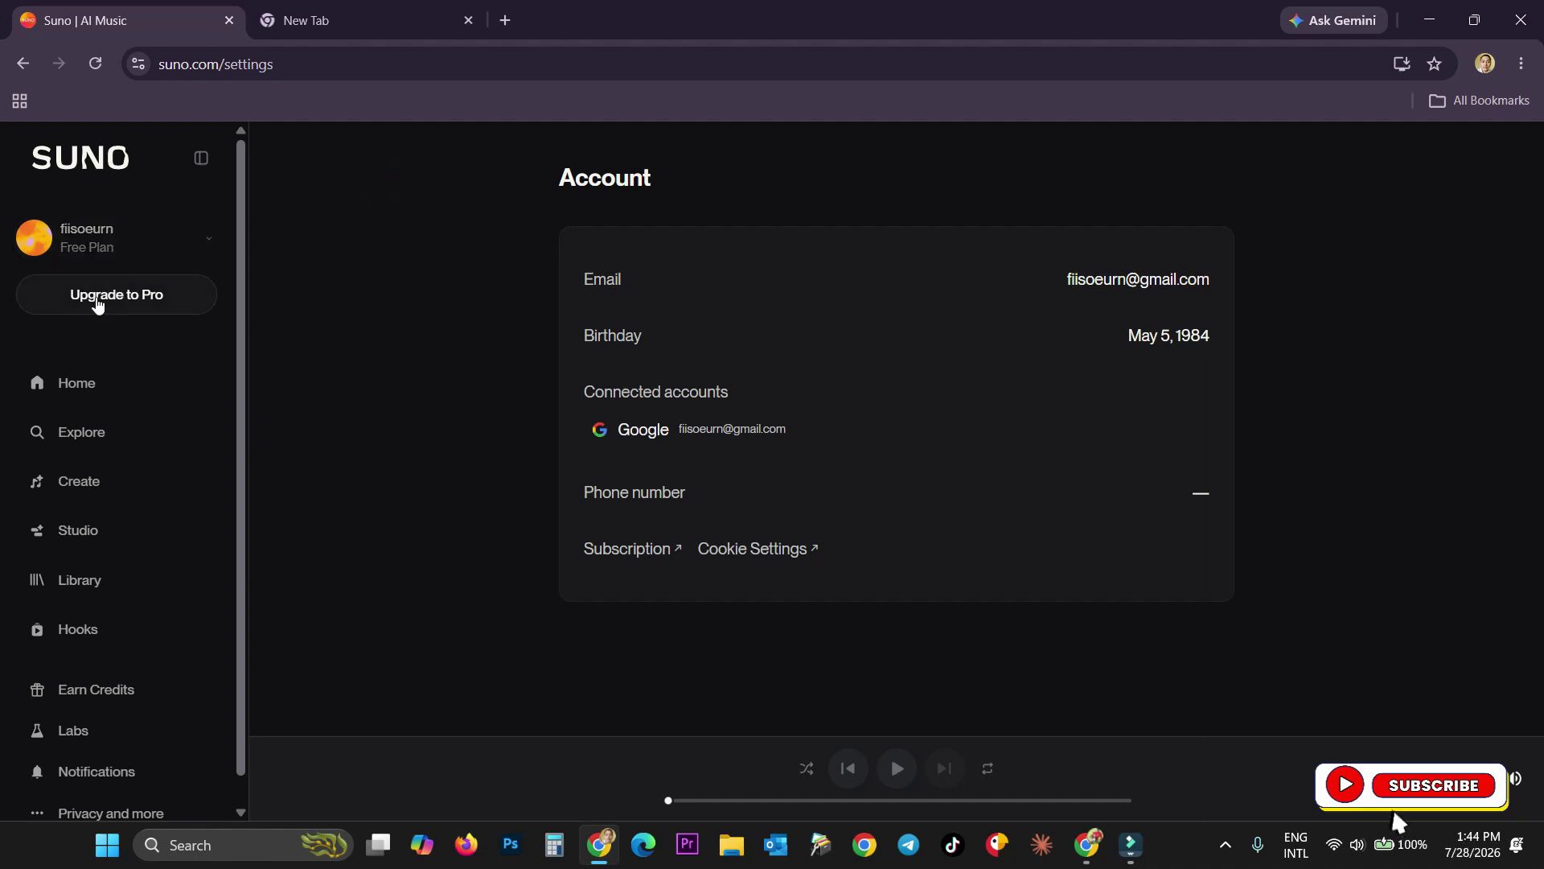
pyautogui.click(76, 383)
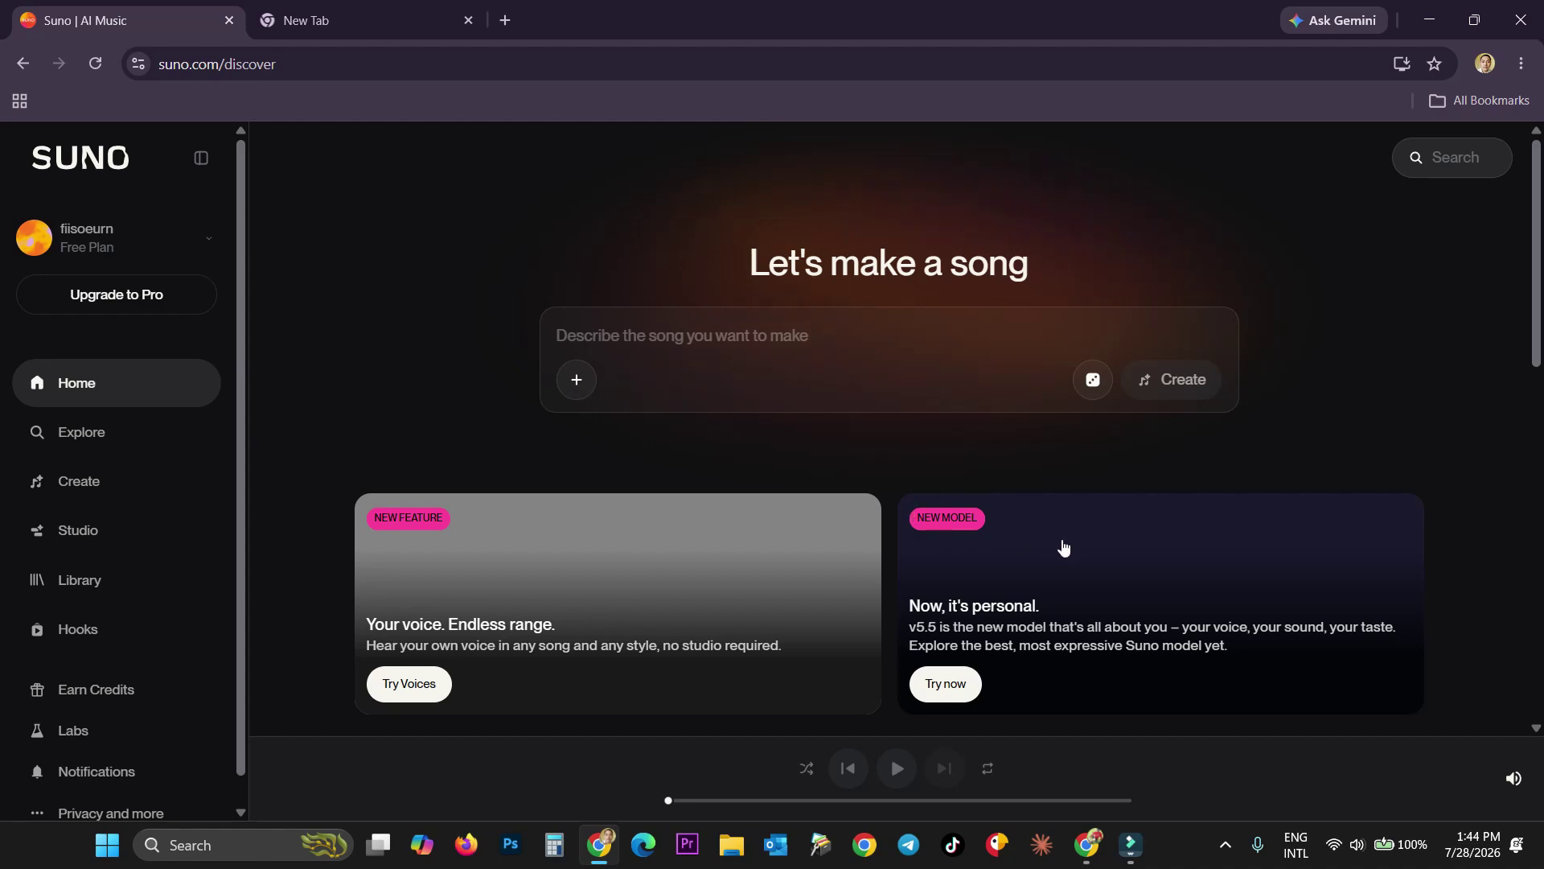
pyautogui.scroll(-7, 1064, 548)
pyautogui.scroll(6, 637, 528)
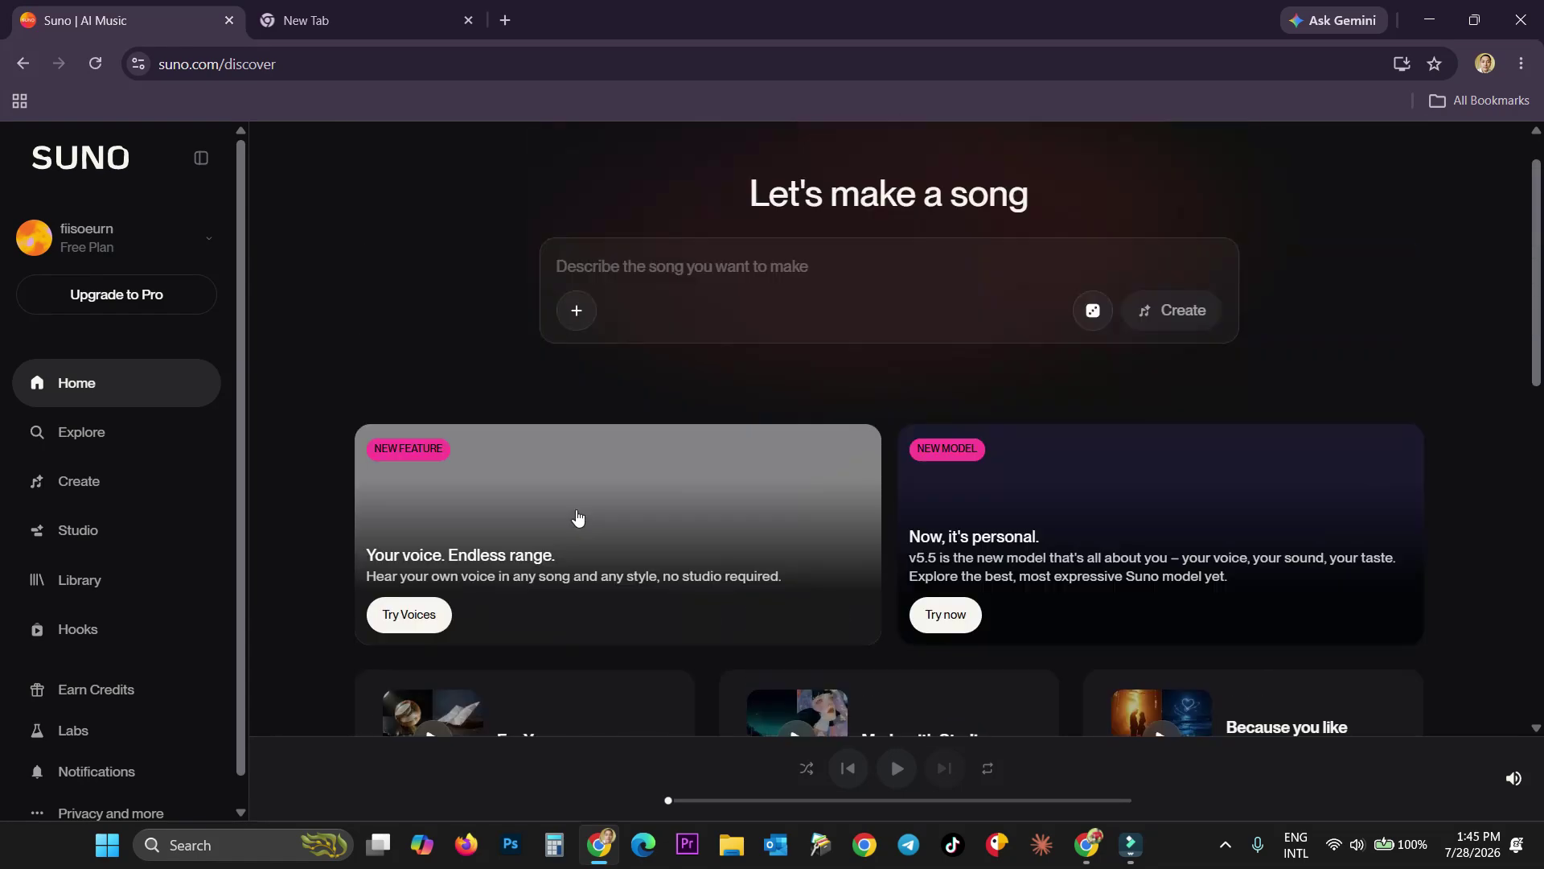
pyautogui.scroll(1, 577, 517)
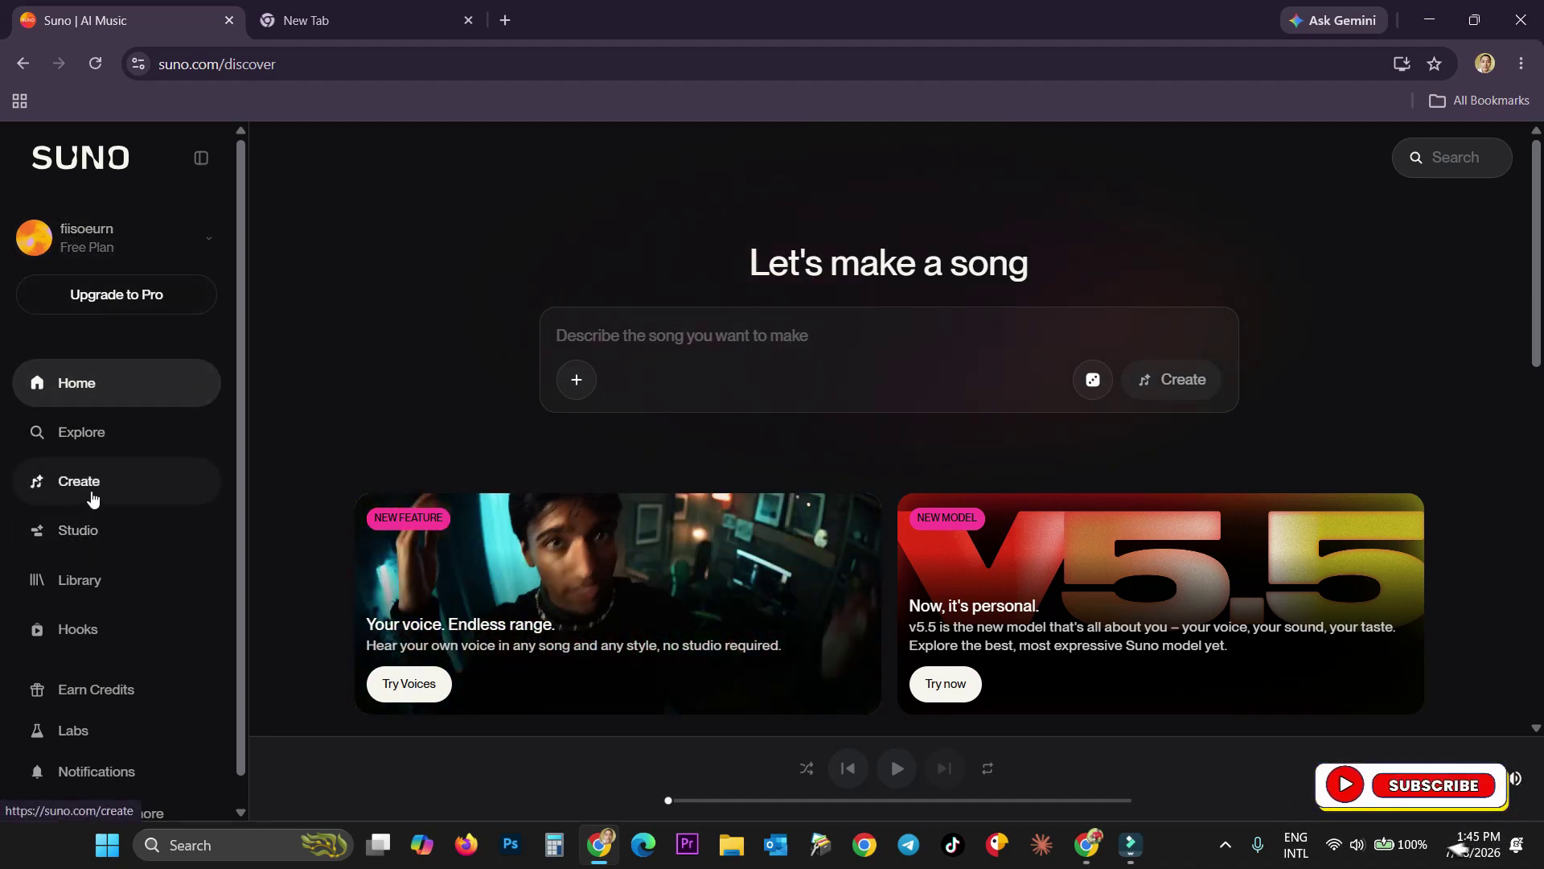
pyautogui.scroll(-1, 127, 491)
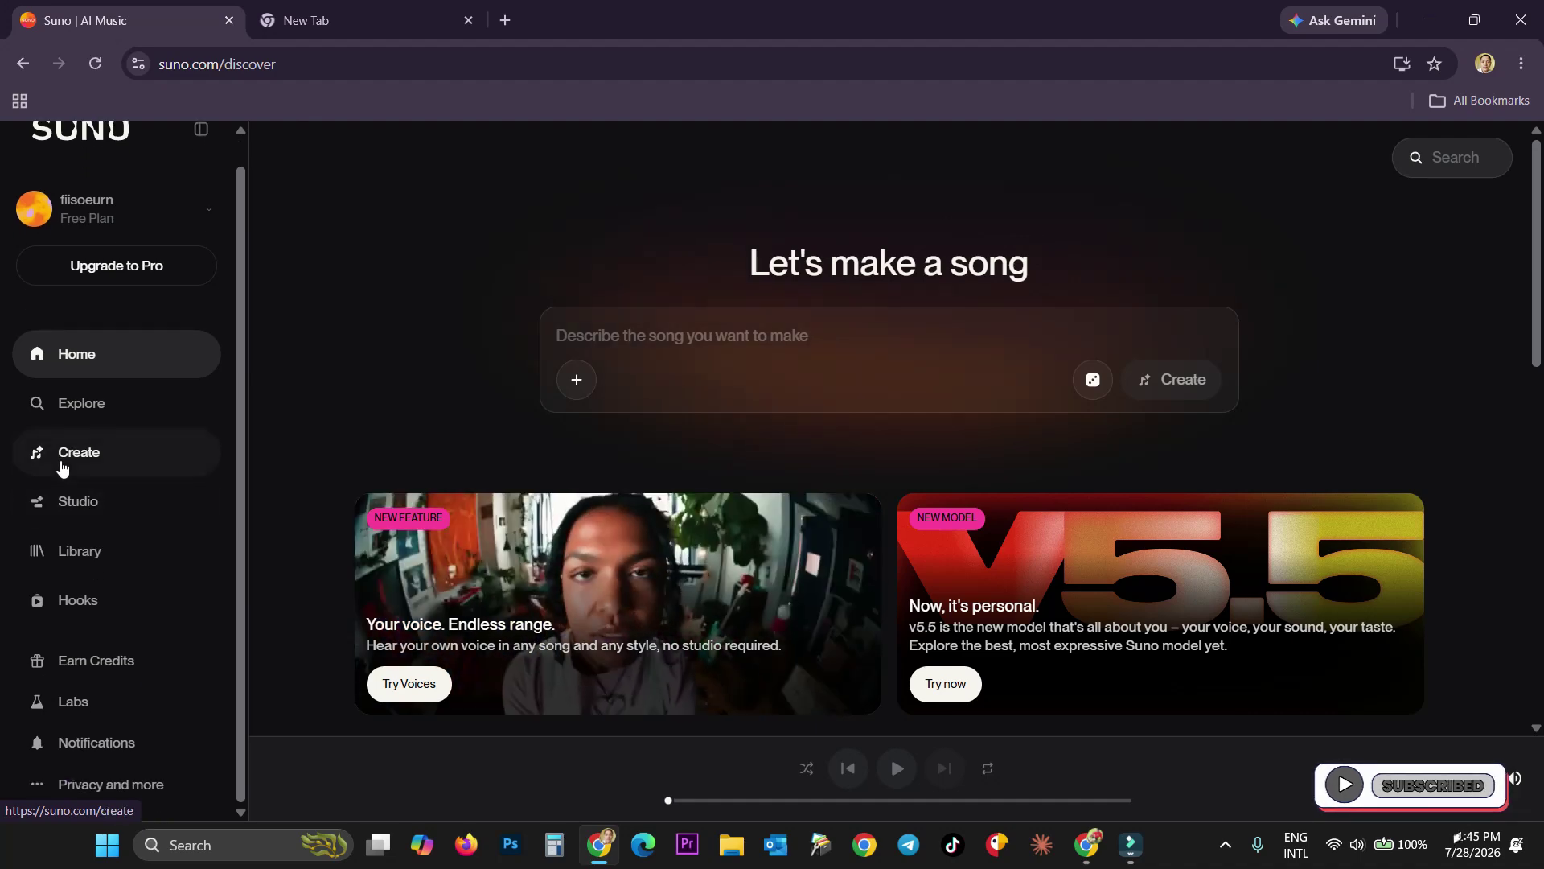
pyautogui.scroll(1, 109, 403)
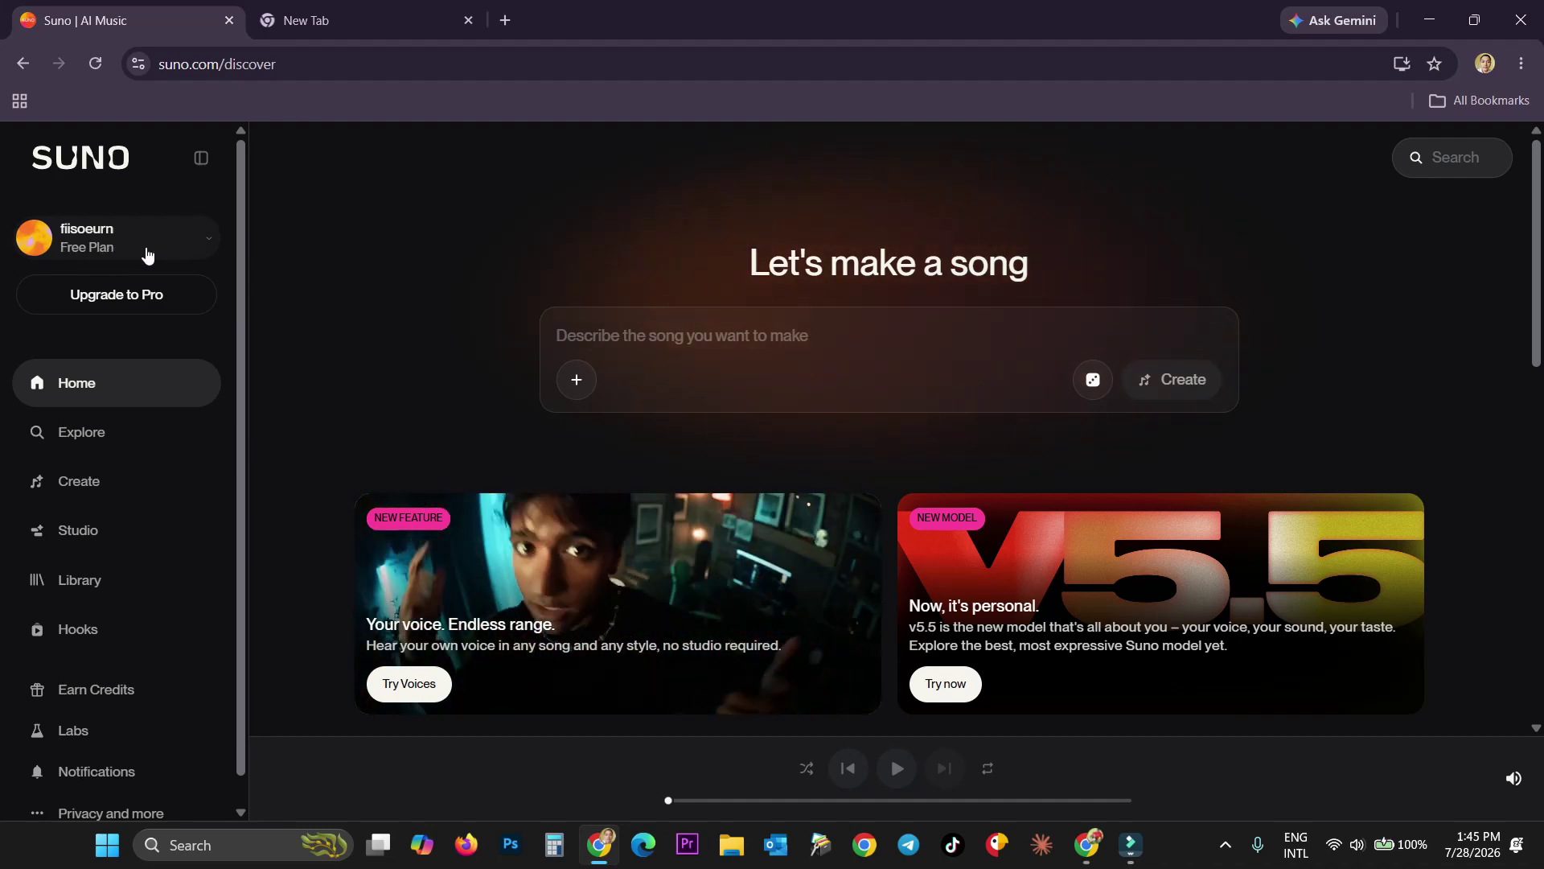
# - Check Suno's Home page in the other browser profile's window and return to the free-plan account
pyautogui.click(1090, 849)
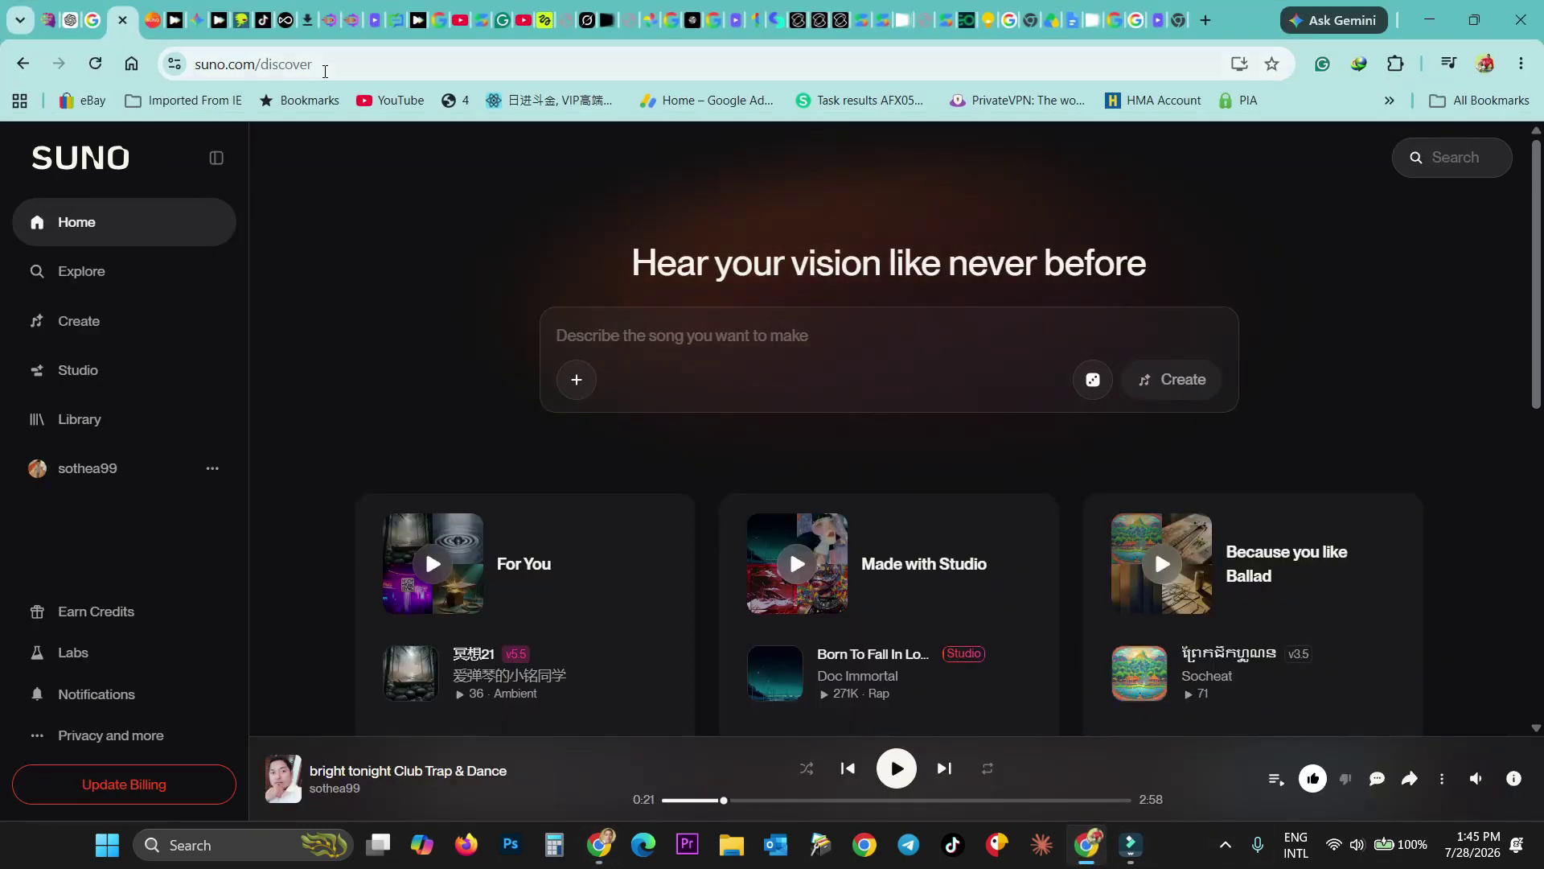
pyautogui.click(151, 20)
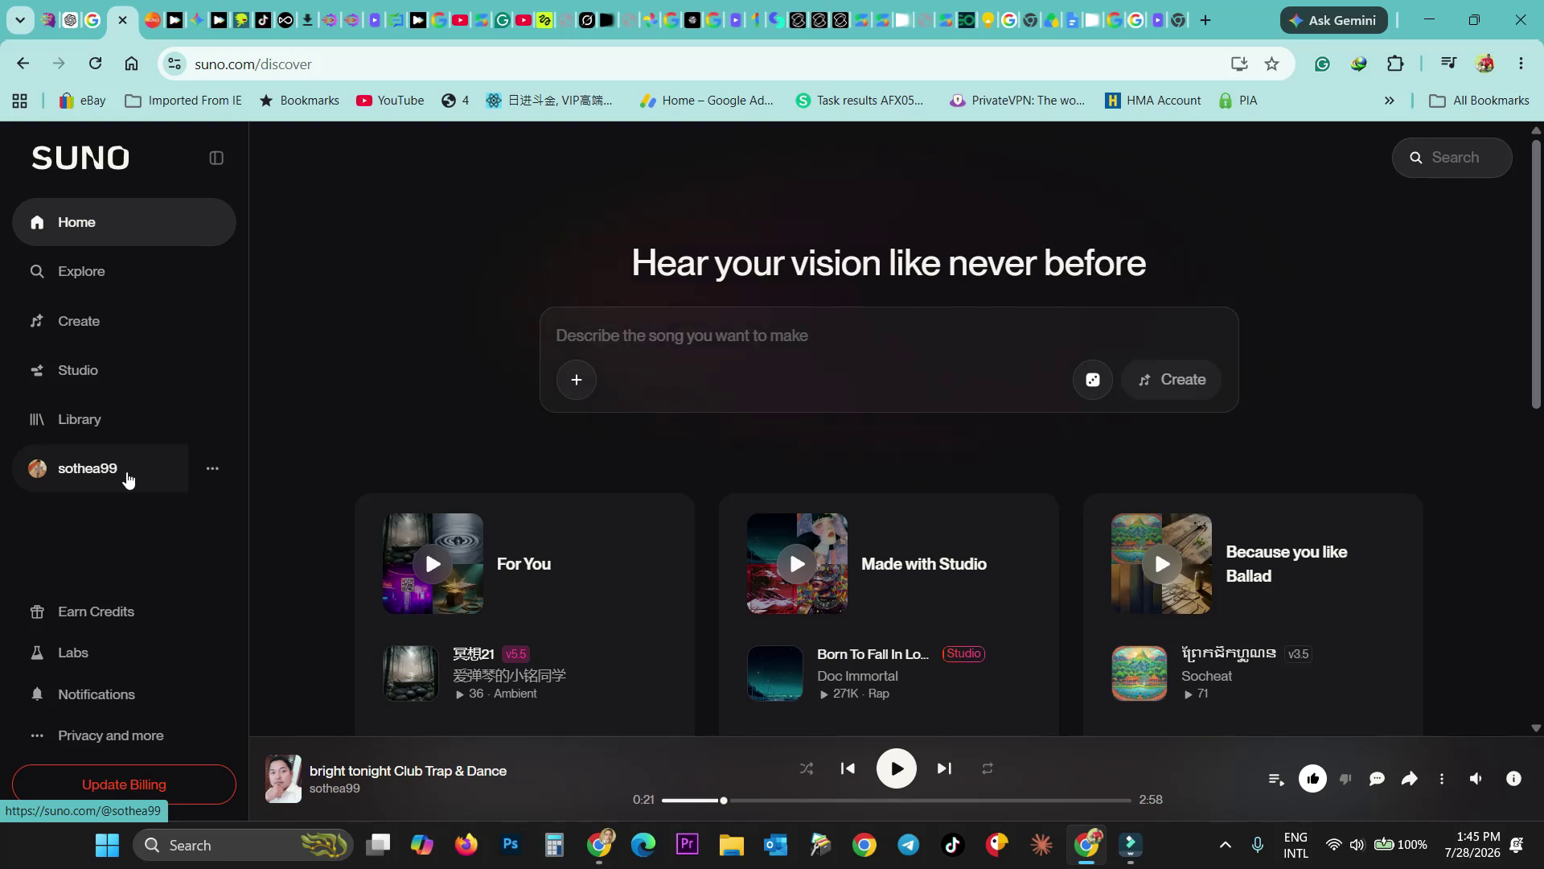
pyautogui.click(89, 515)
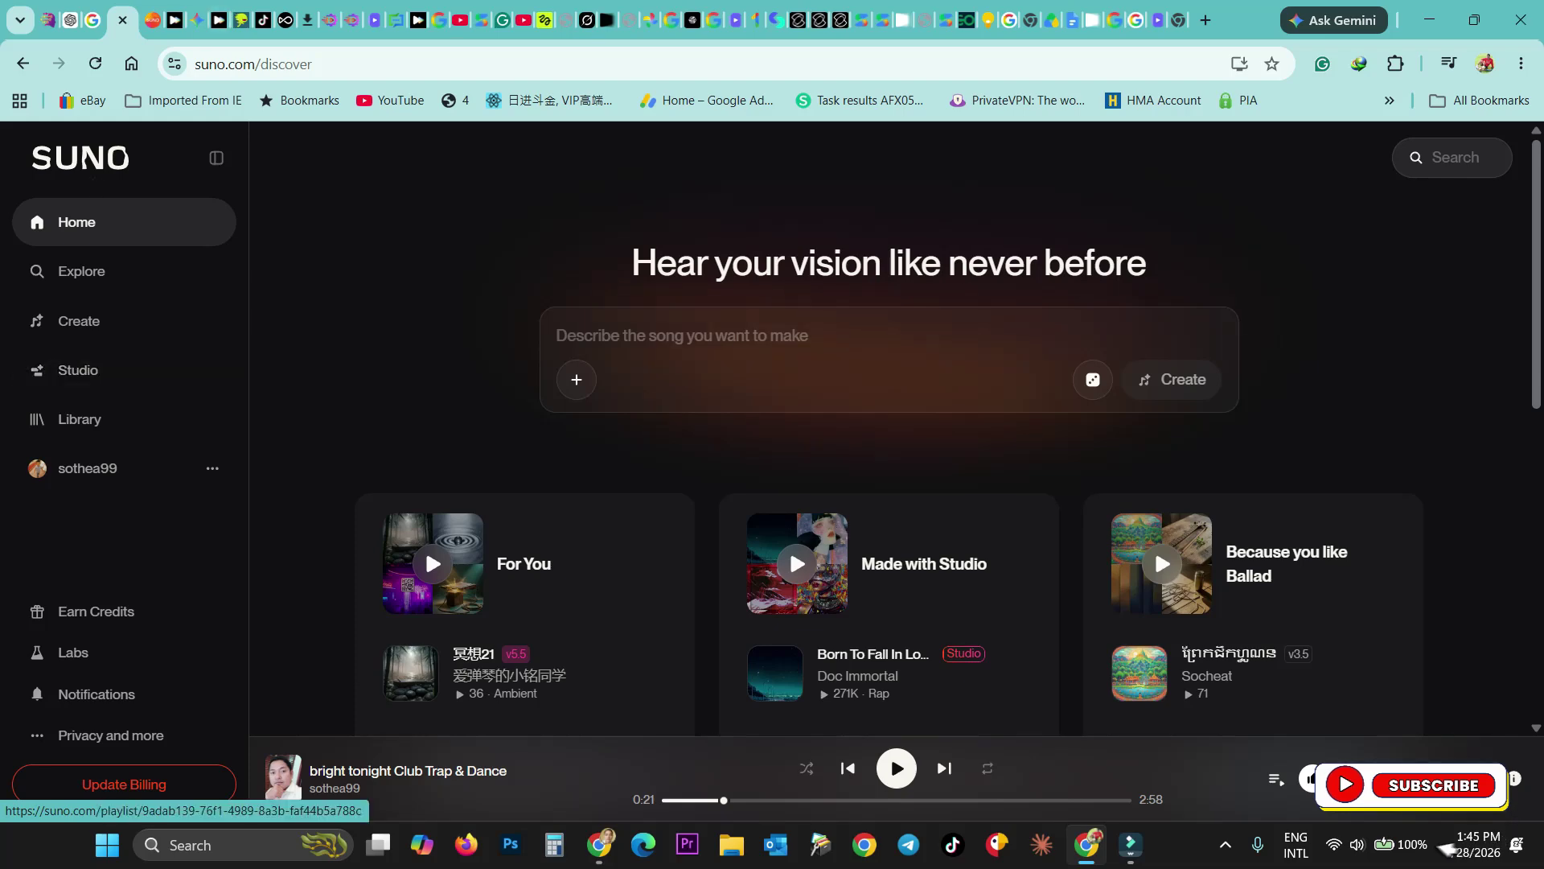
pyautogui.click(1092, 855)
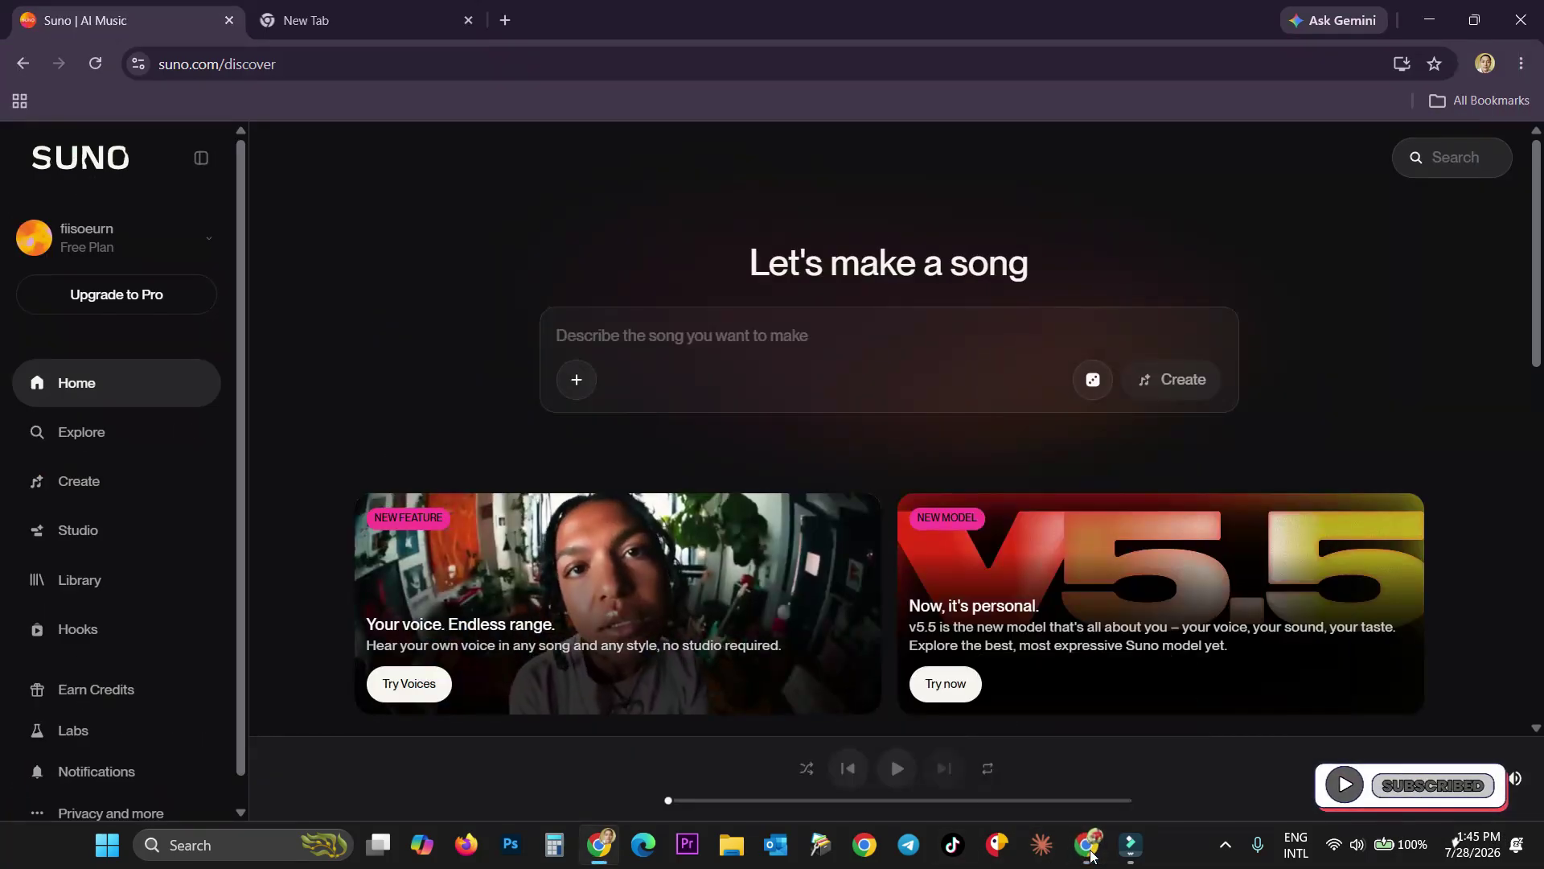
pyautogui.click(372, 225)
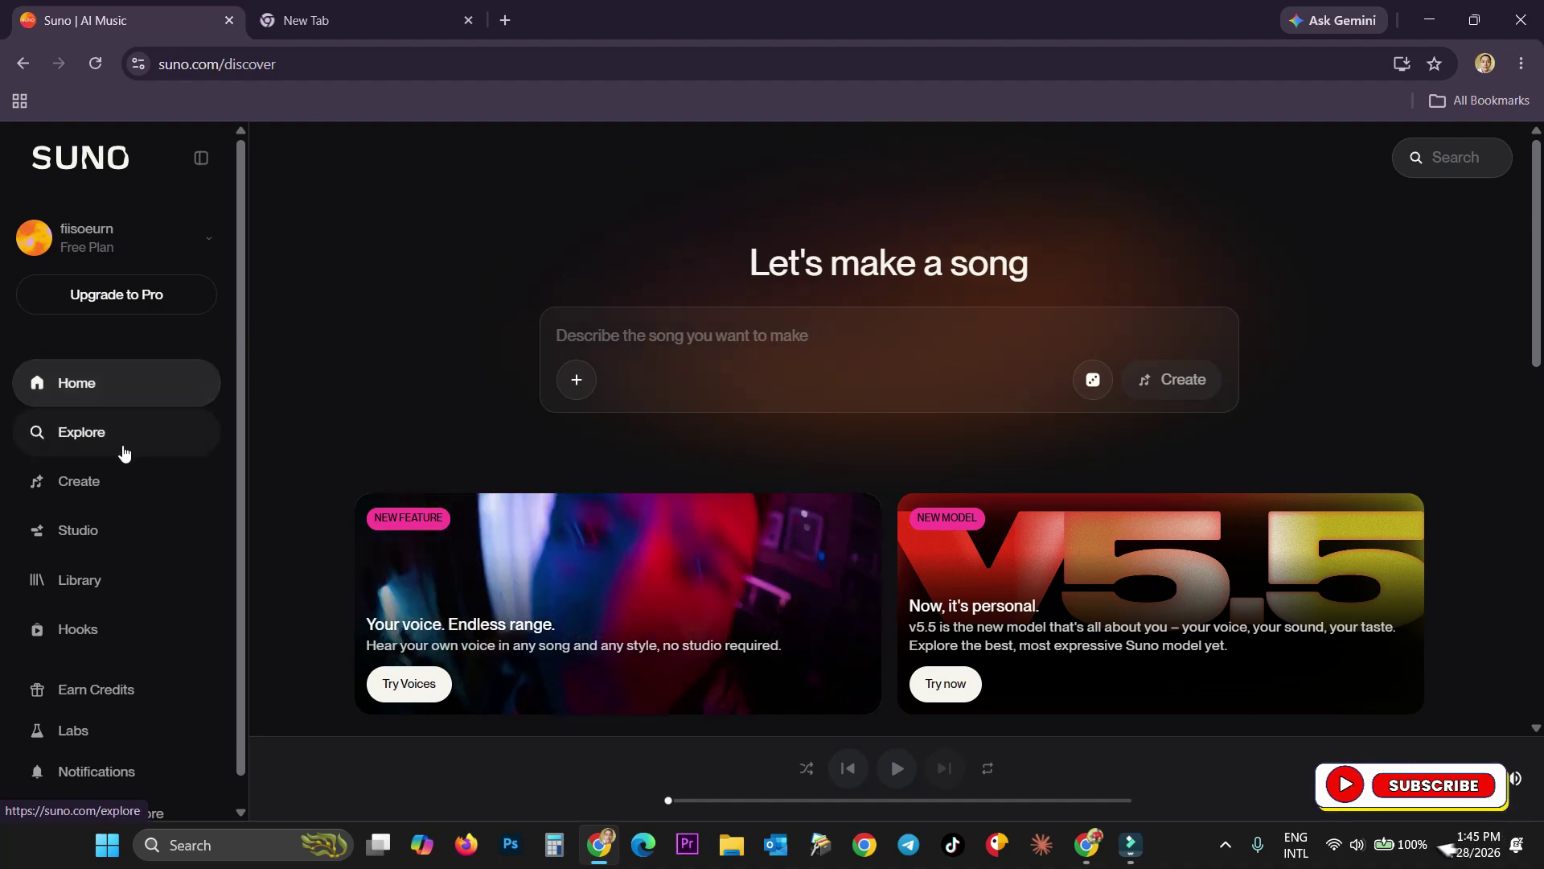
# - Open the Library and look through its list of songs
pyautogui.scroll(-1, 111, 448)
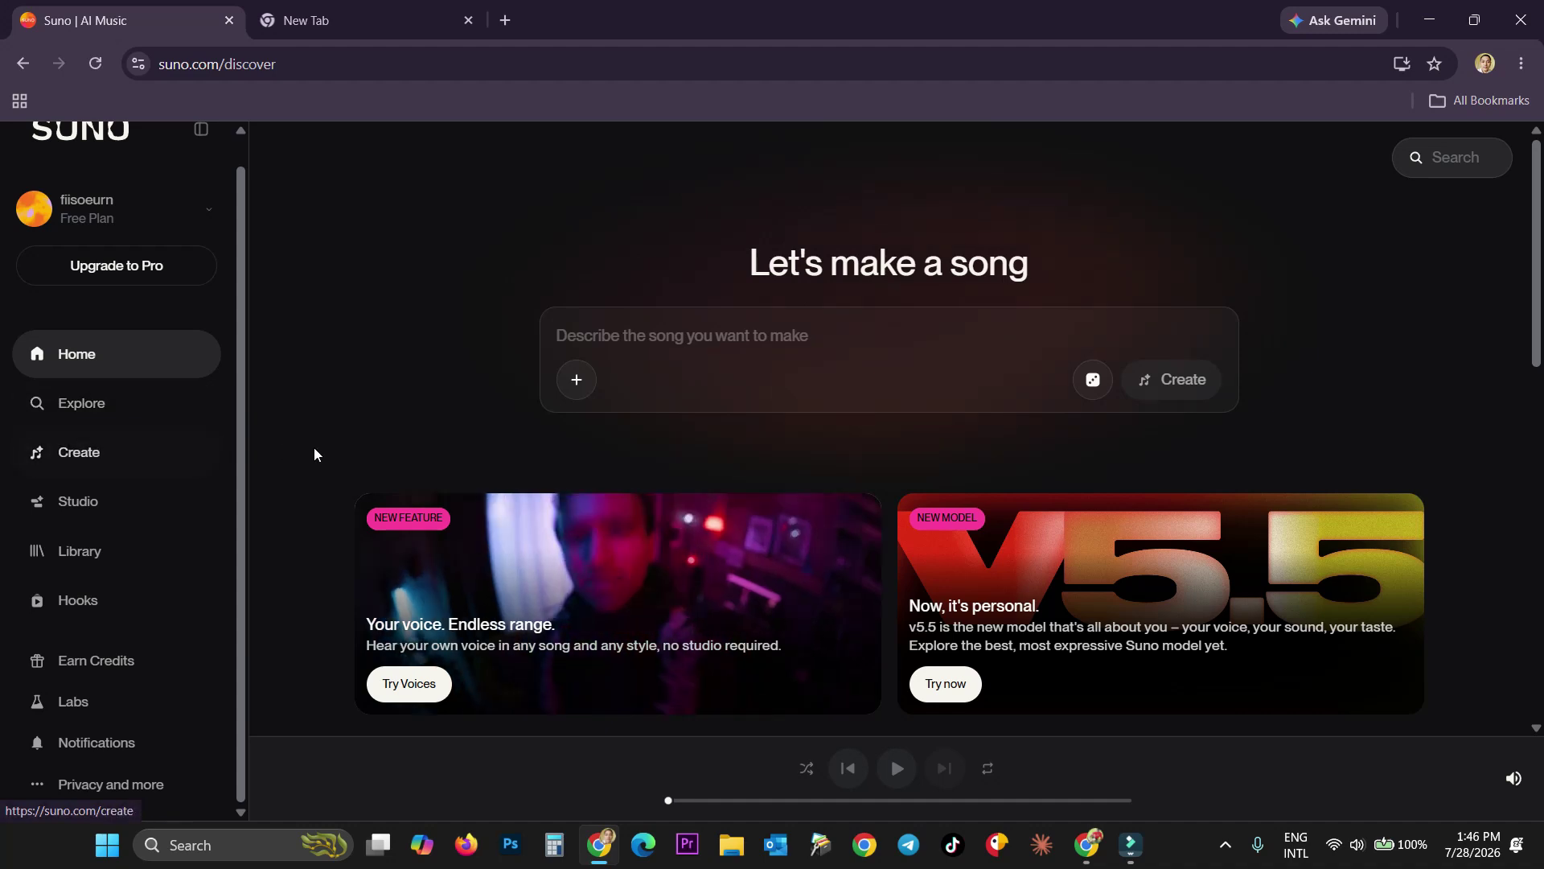
pyautogui.scroll(-1, 314, 448)
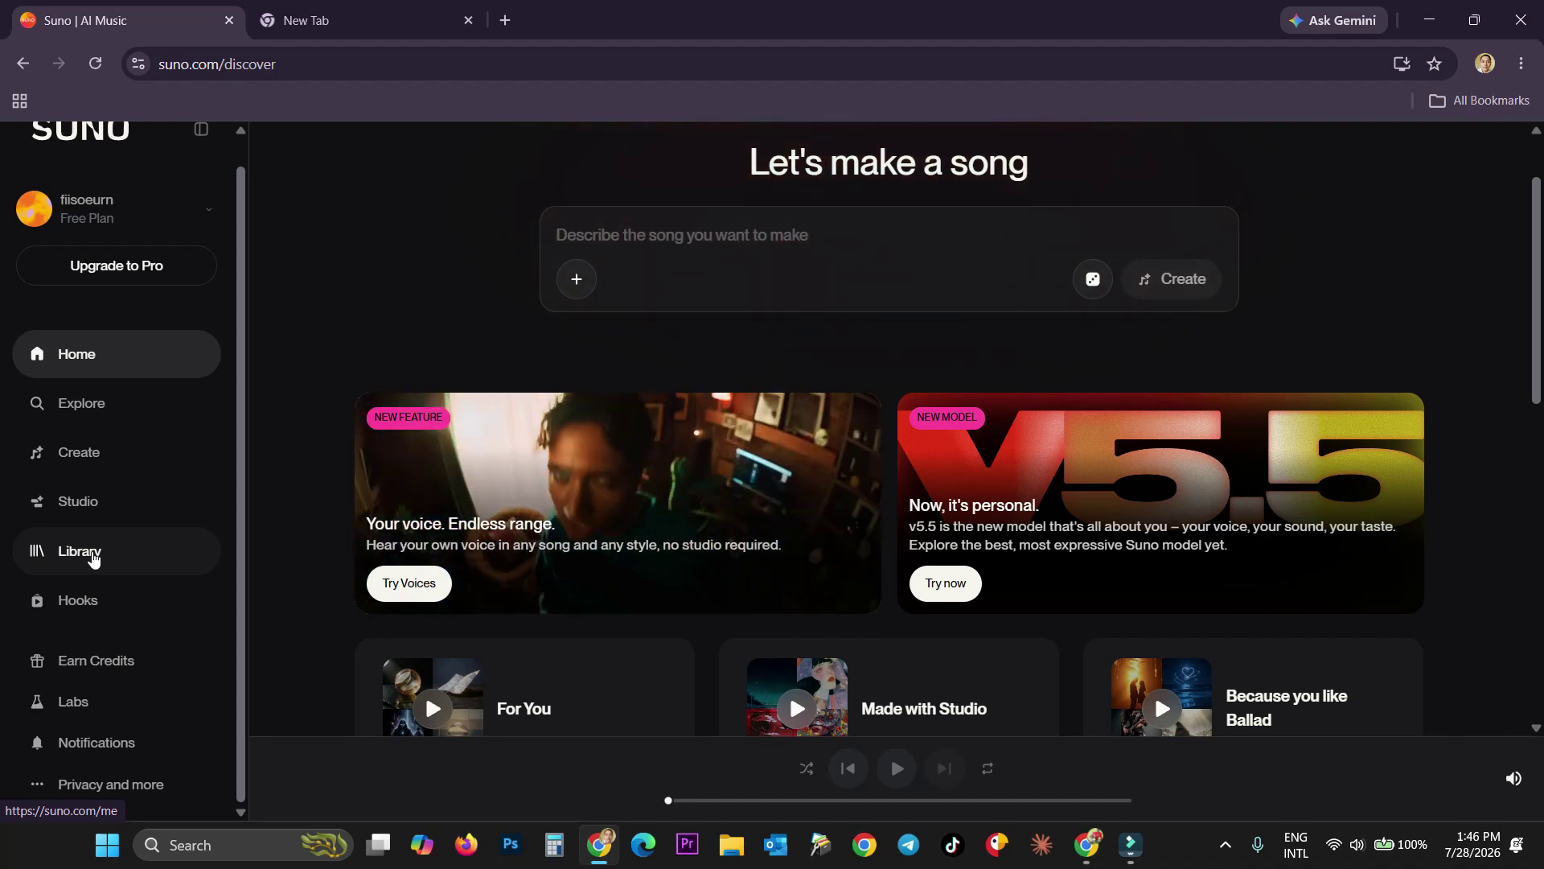
pyautogui.click(95, 554)
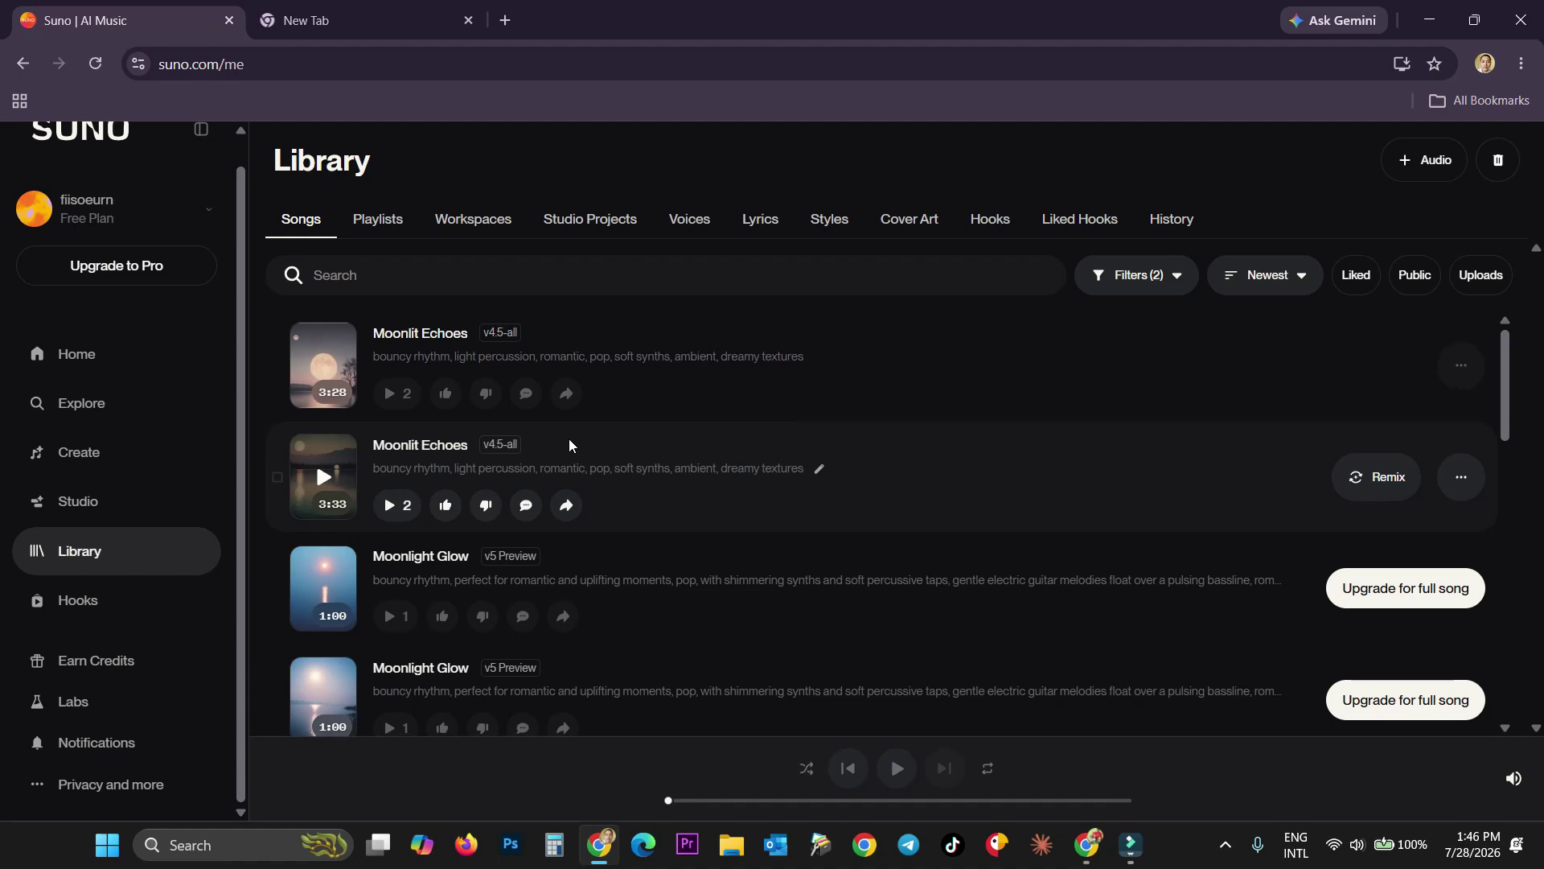
pyautogui.scroll(-8, 568, 439)
pyautogui.scroll(6, 533, 440)
pyautogui.scroll(2, 533, 439)
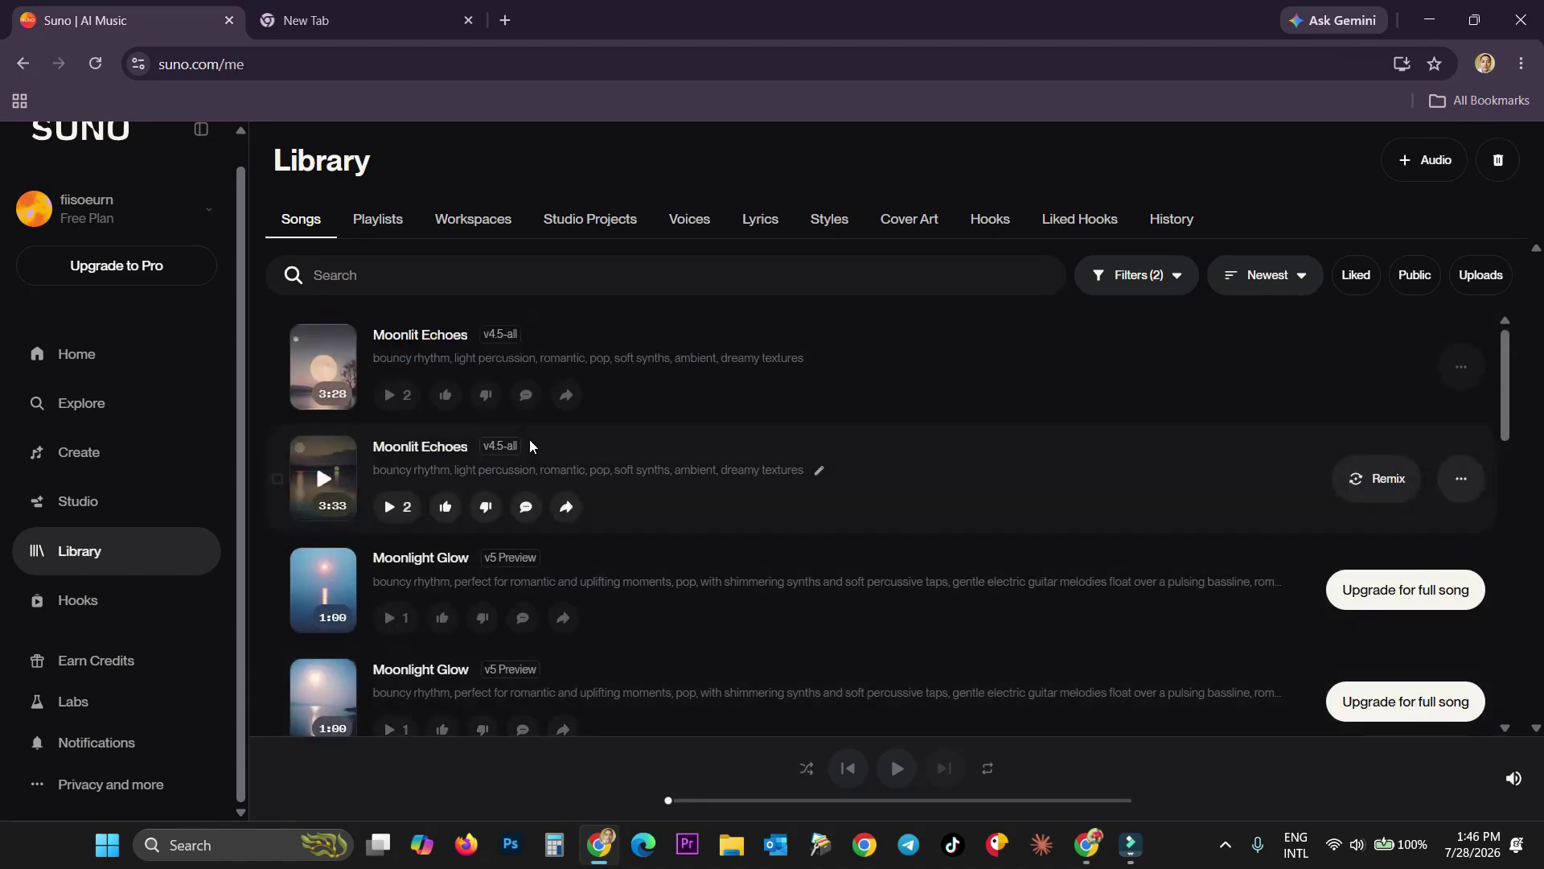
pyautogui.scroll(-10, 513, 511)
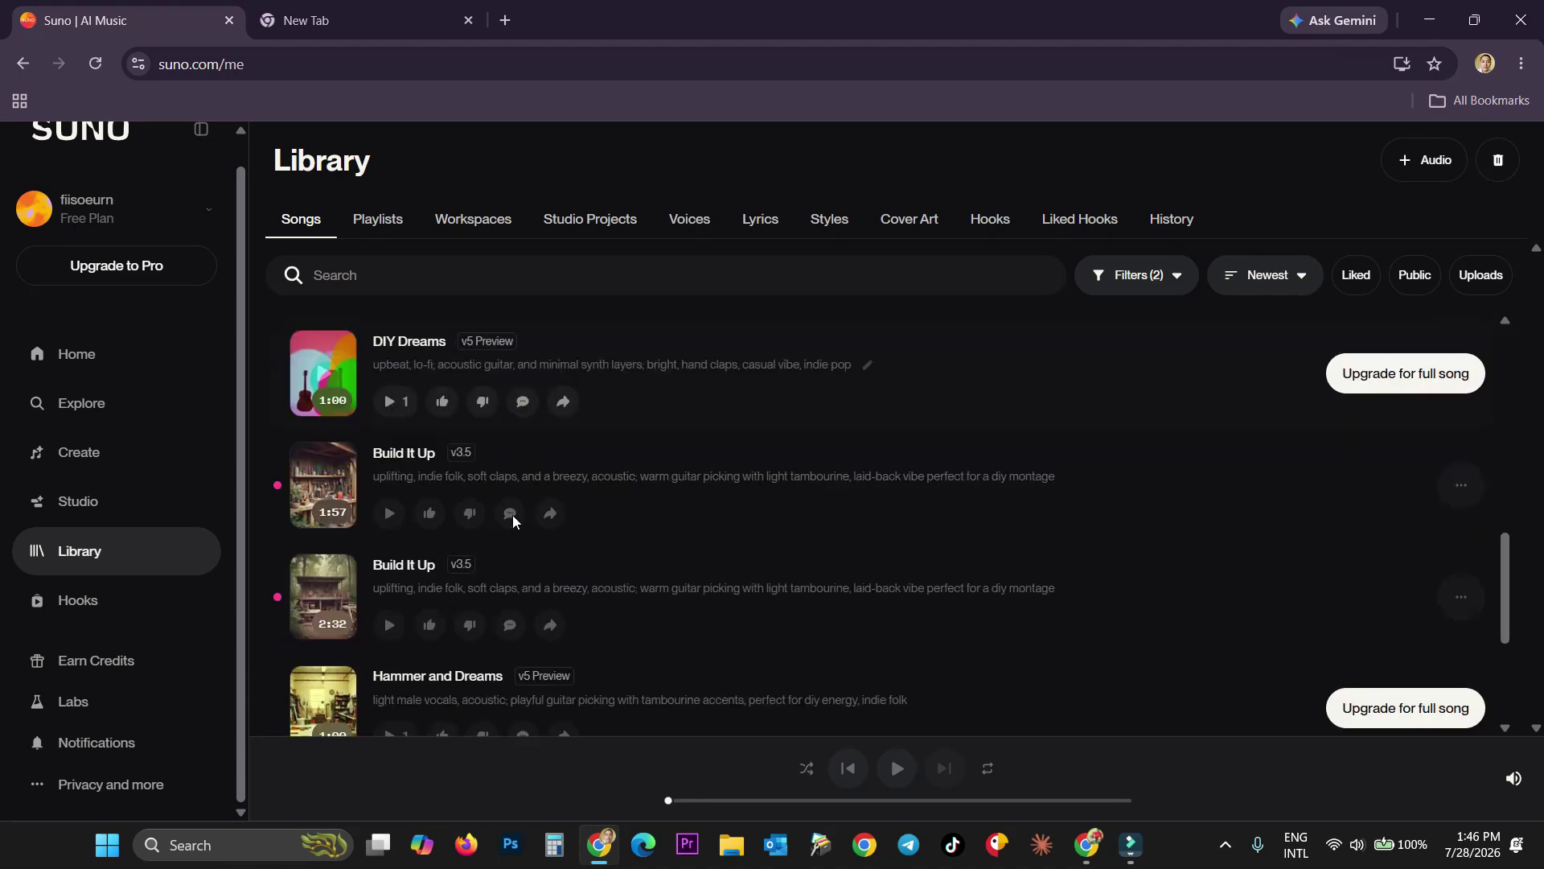
pyautogui.scroll(5, 531, 539)
pyautogui.scroll(5, 531, 539)
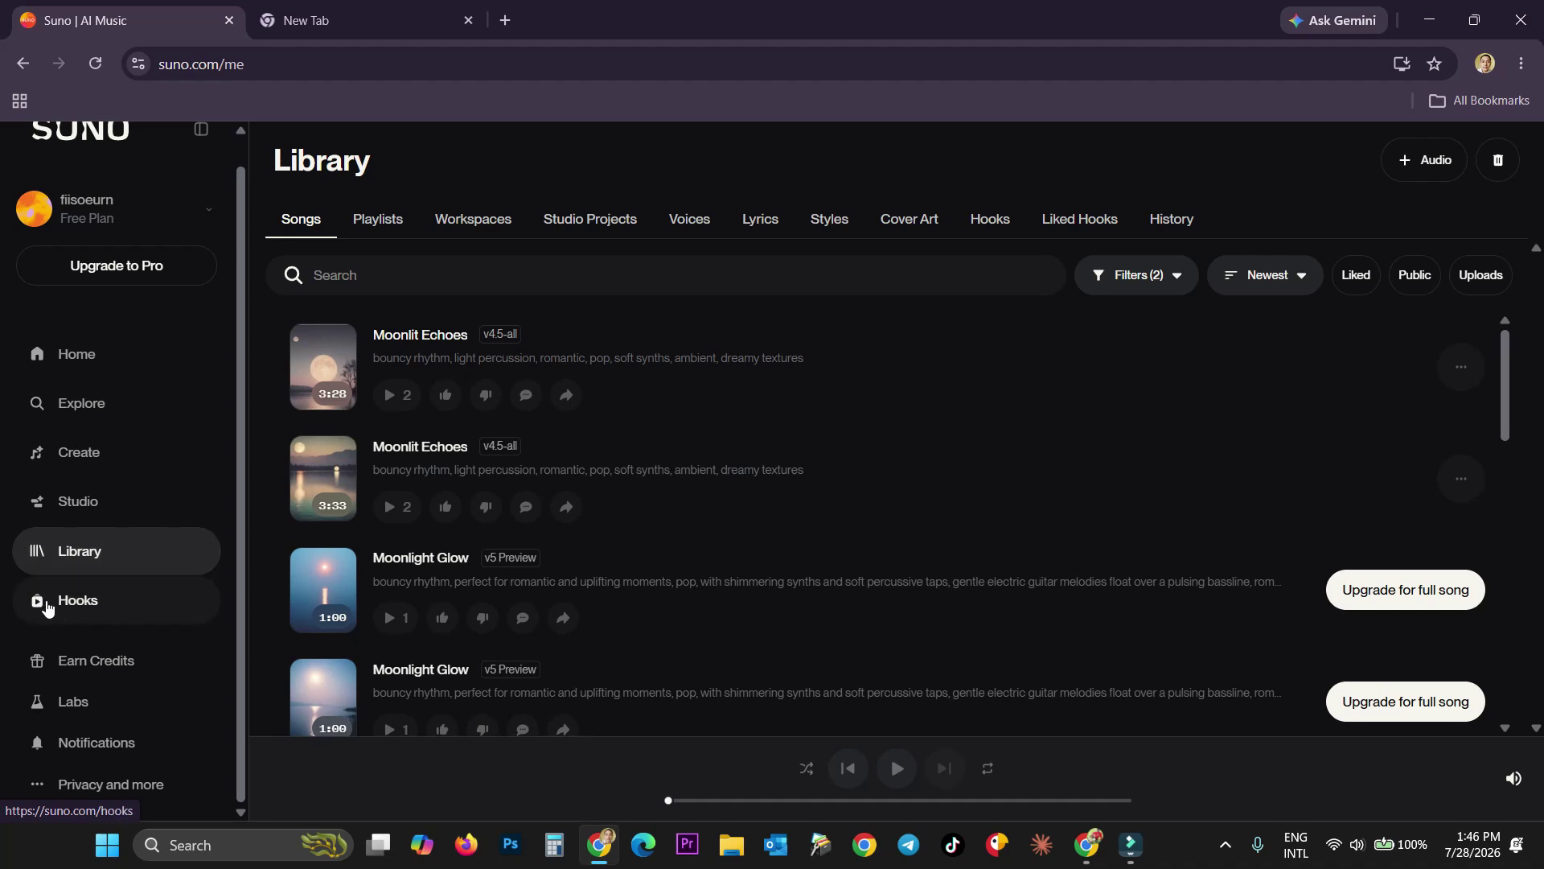
# - View the Hooks video feed and return to the Home page
pyautogui.click(93, 607)
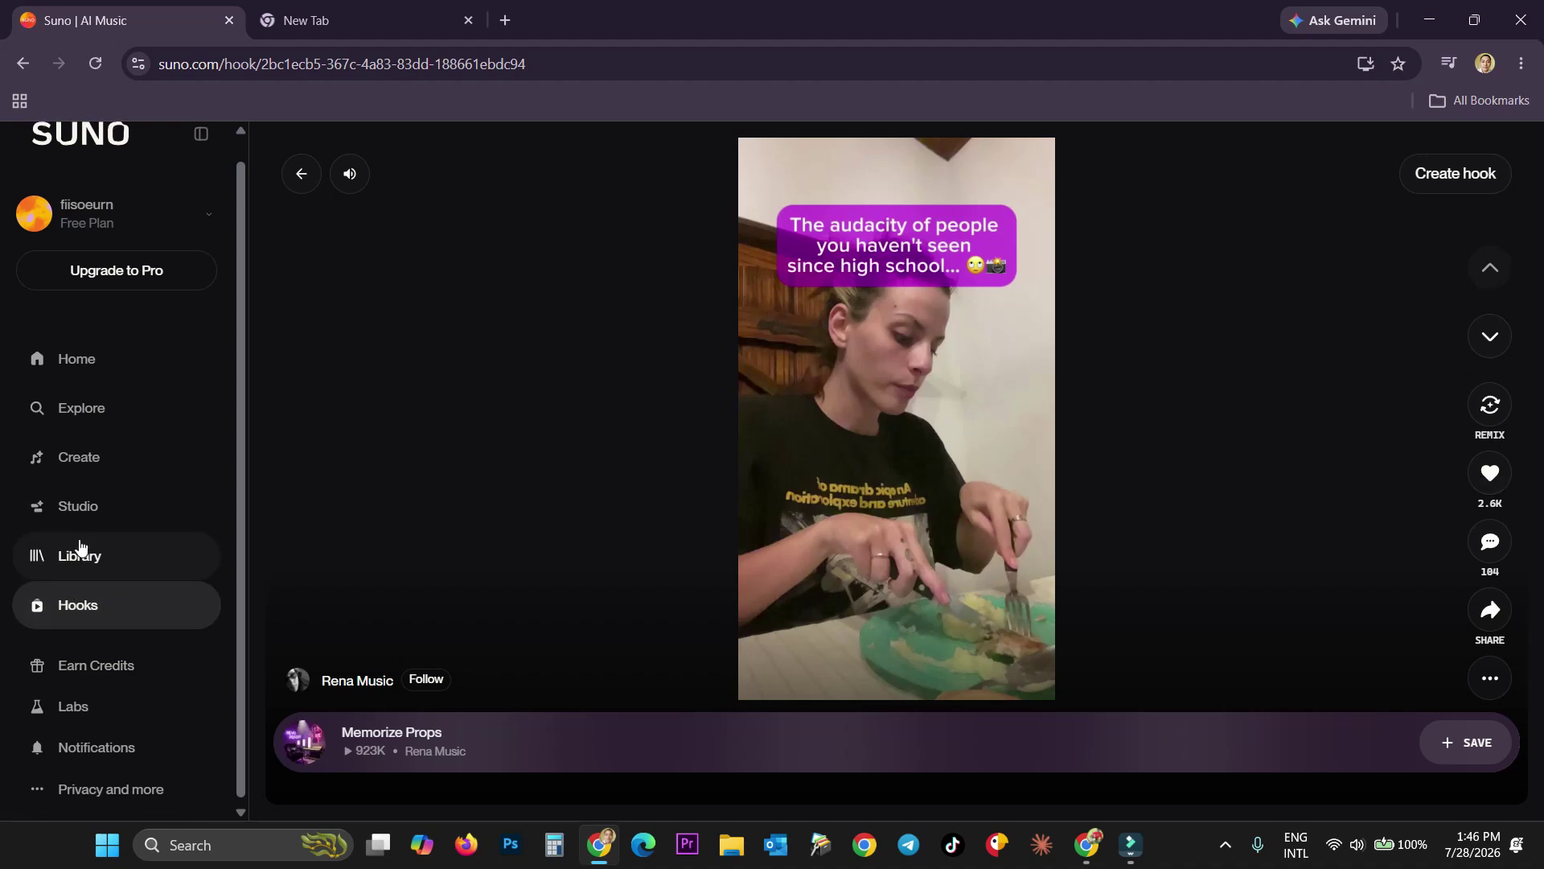
pyautogui.scroll(2, 74, 563)
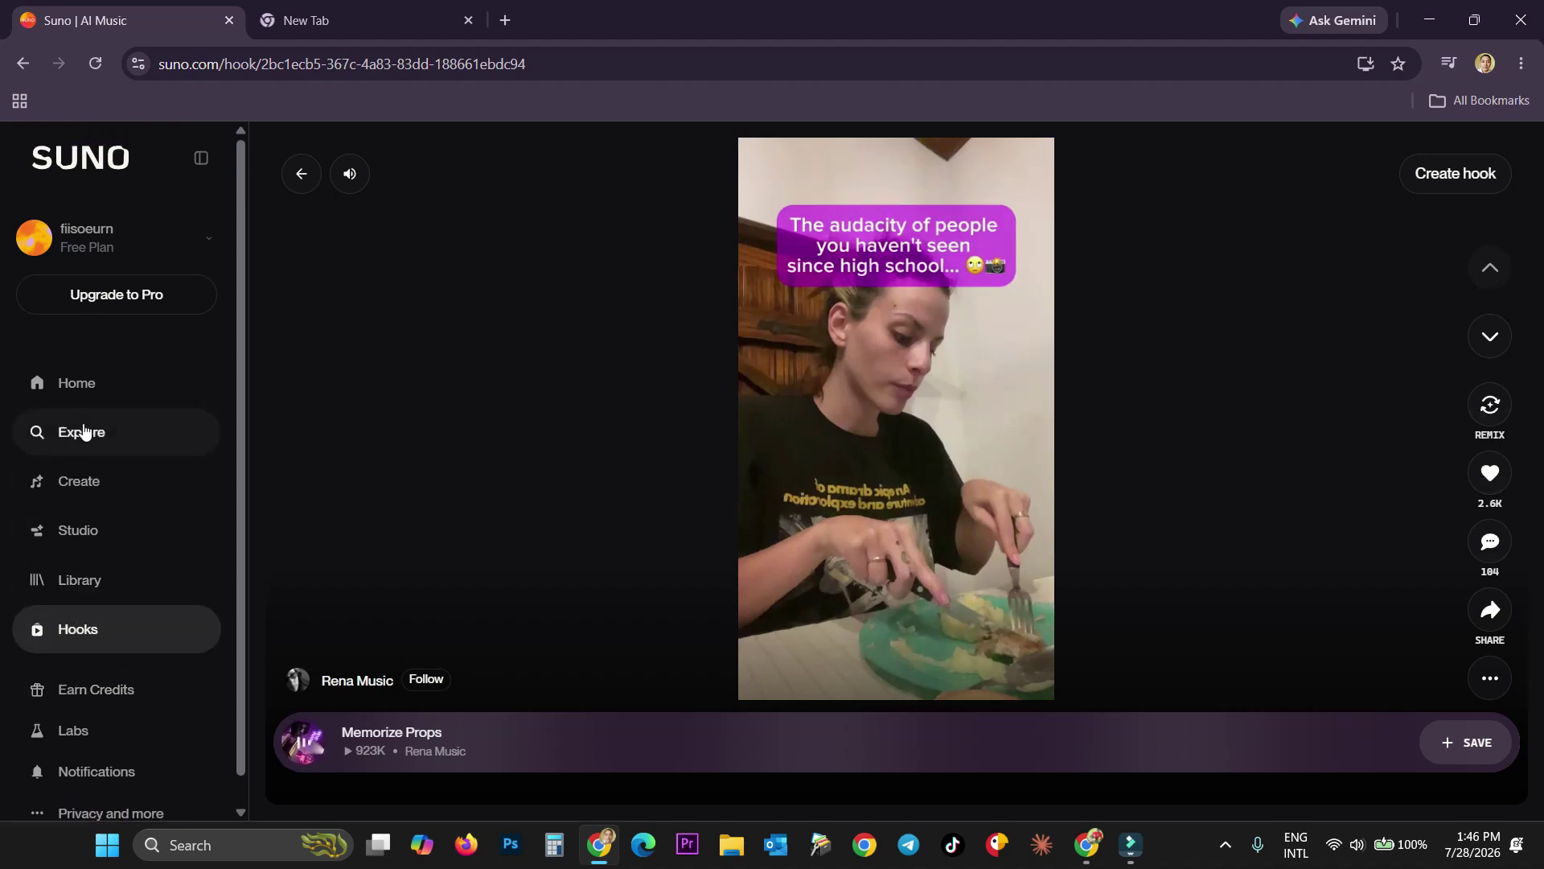
pyautogui.click(100, 388)
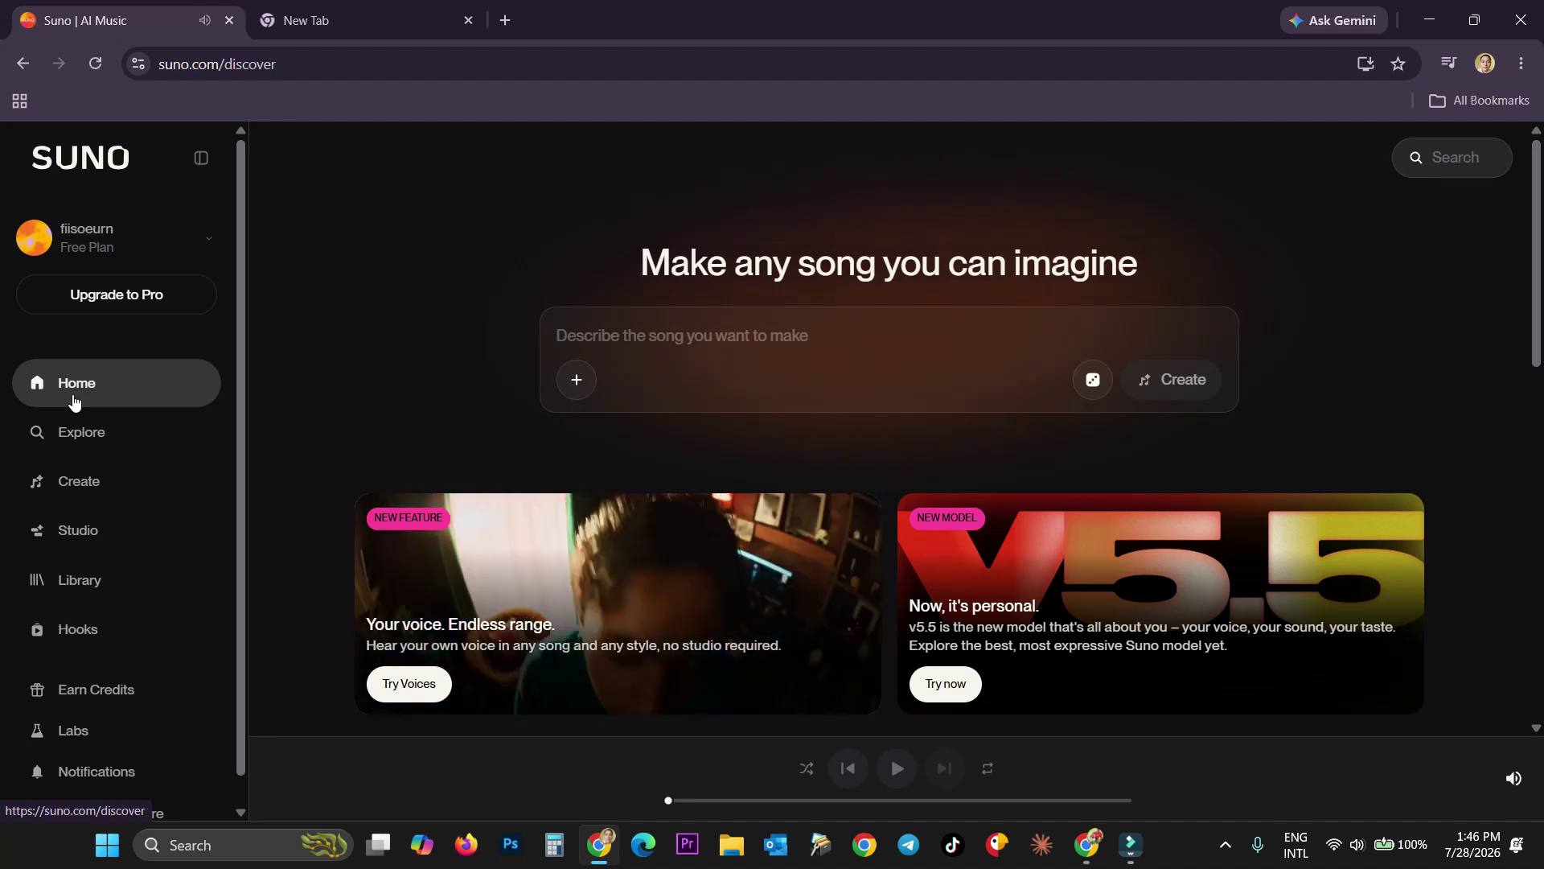
# - Open the Create page, look through the songs in My Workspace, and widen the song creation form
pyautogui.click(88, 486)
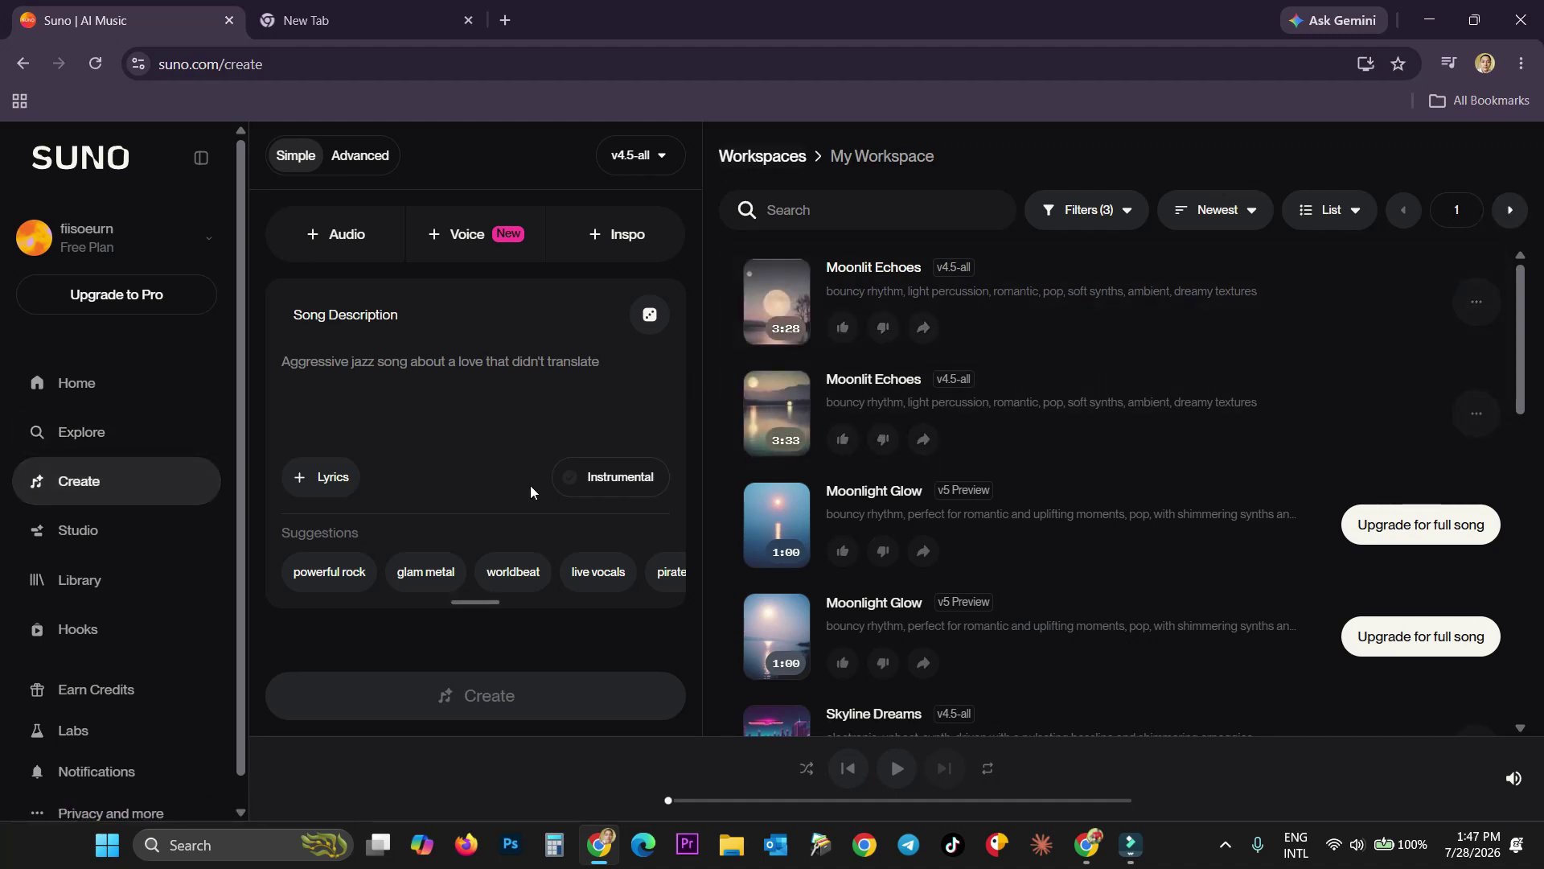
pyautogui.moveTo(701, 158); pyautogui.dragTo(909, 185)
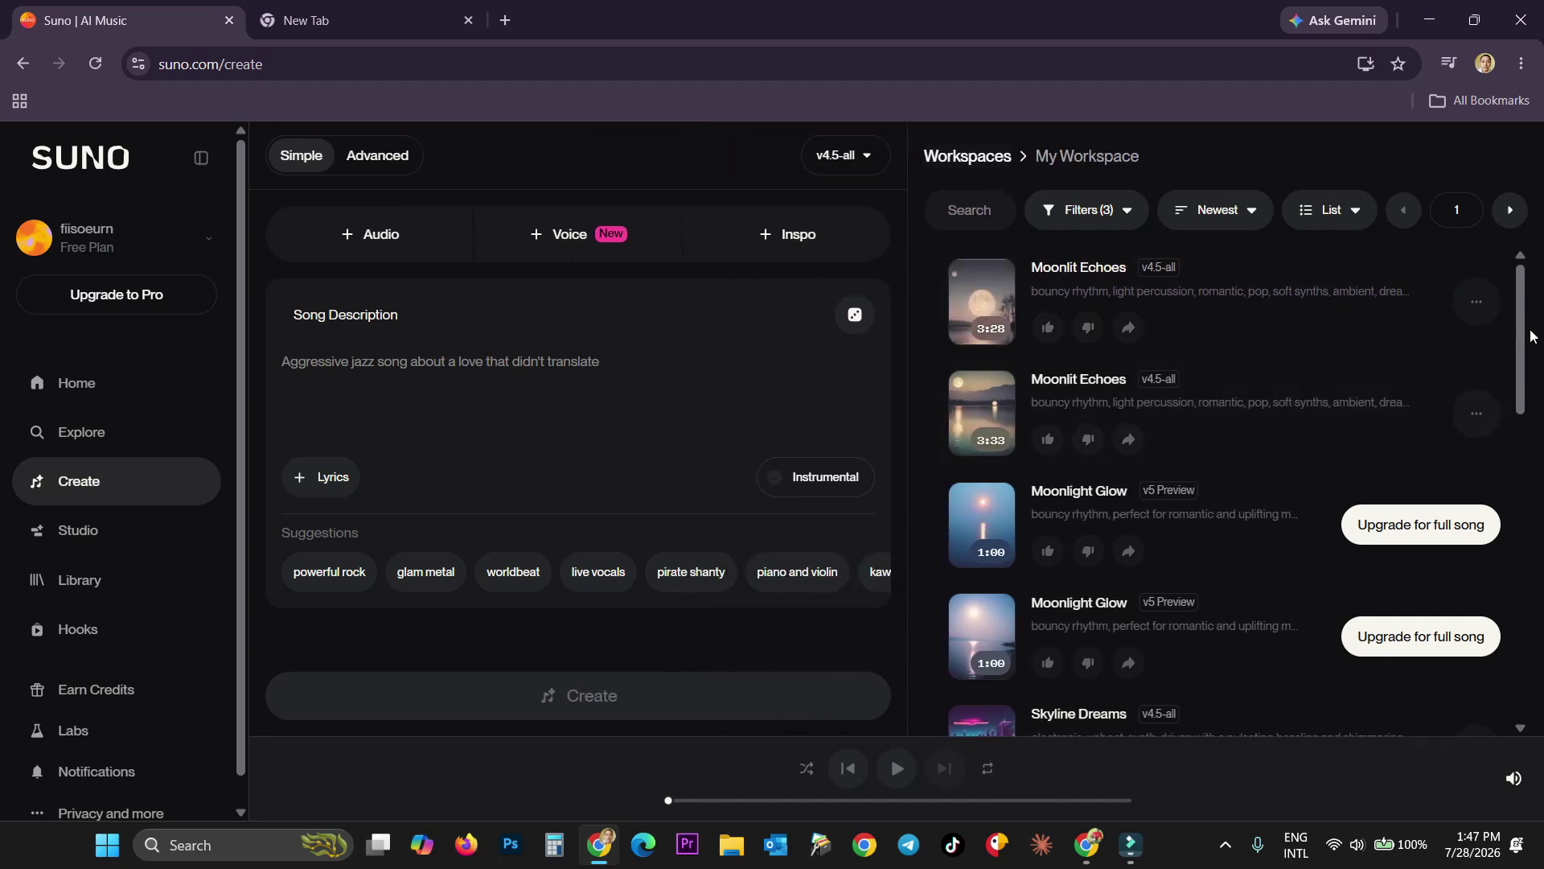
pyautogui.moveTo(1528, 325); pyautogui.dragTo(1525, 627)
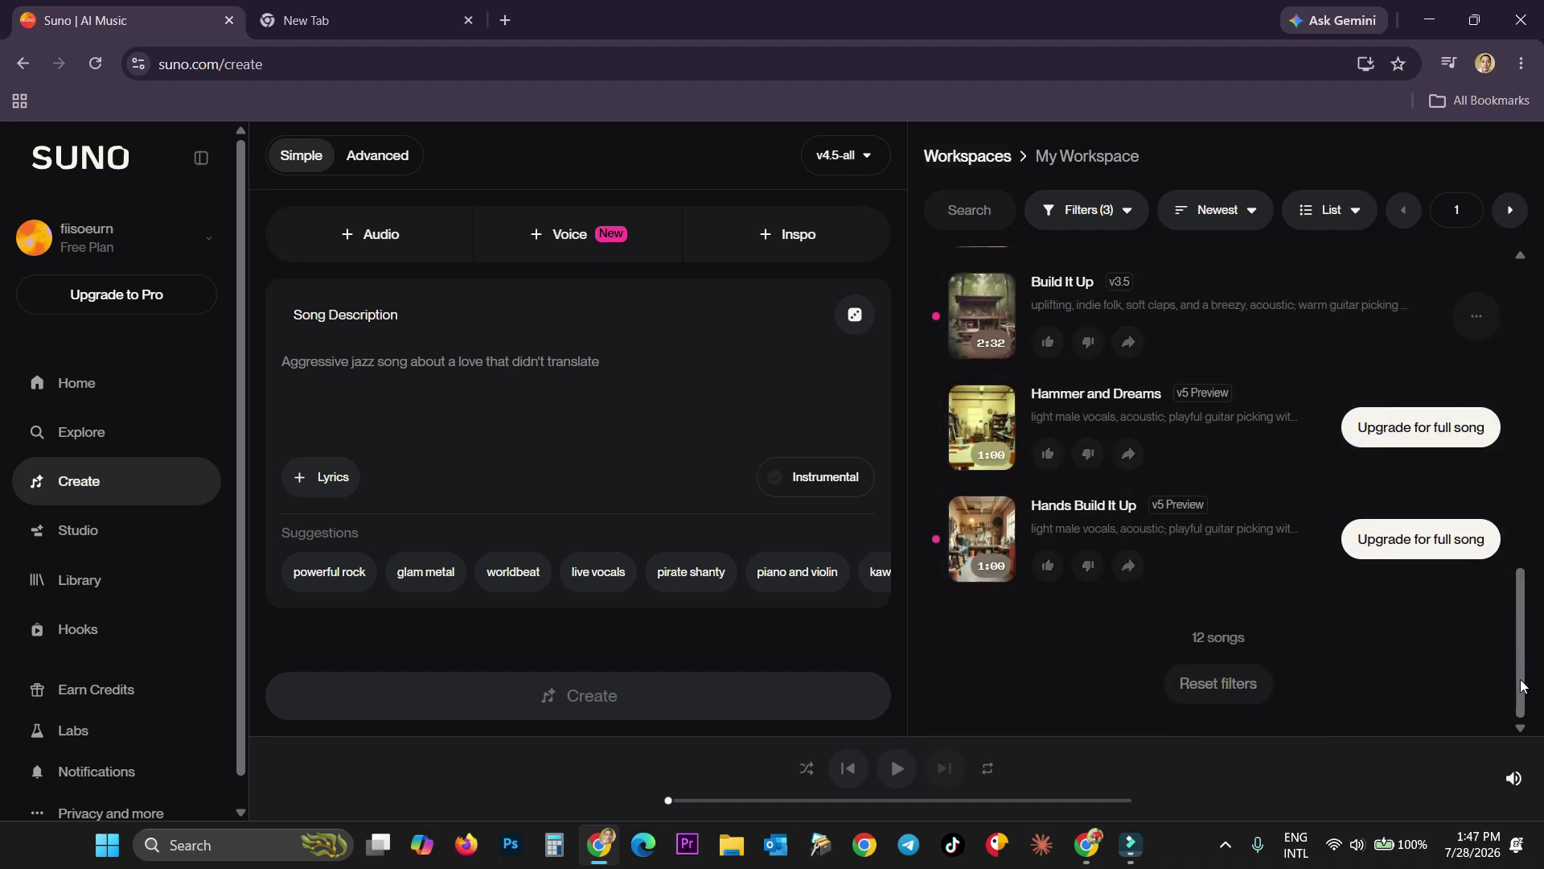
pyautogui.moveTo(1523, 611); pyautogui.dragTo(1523, 314)
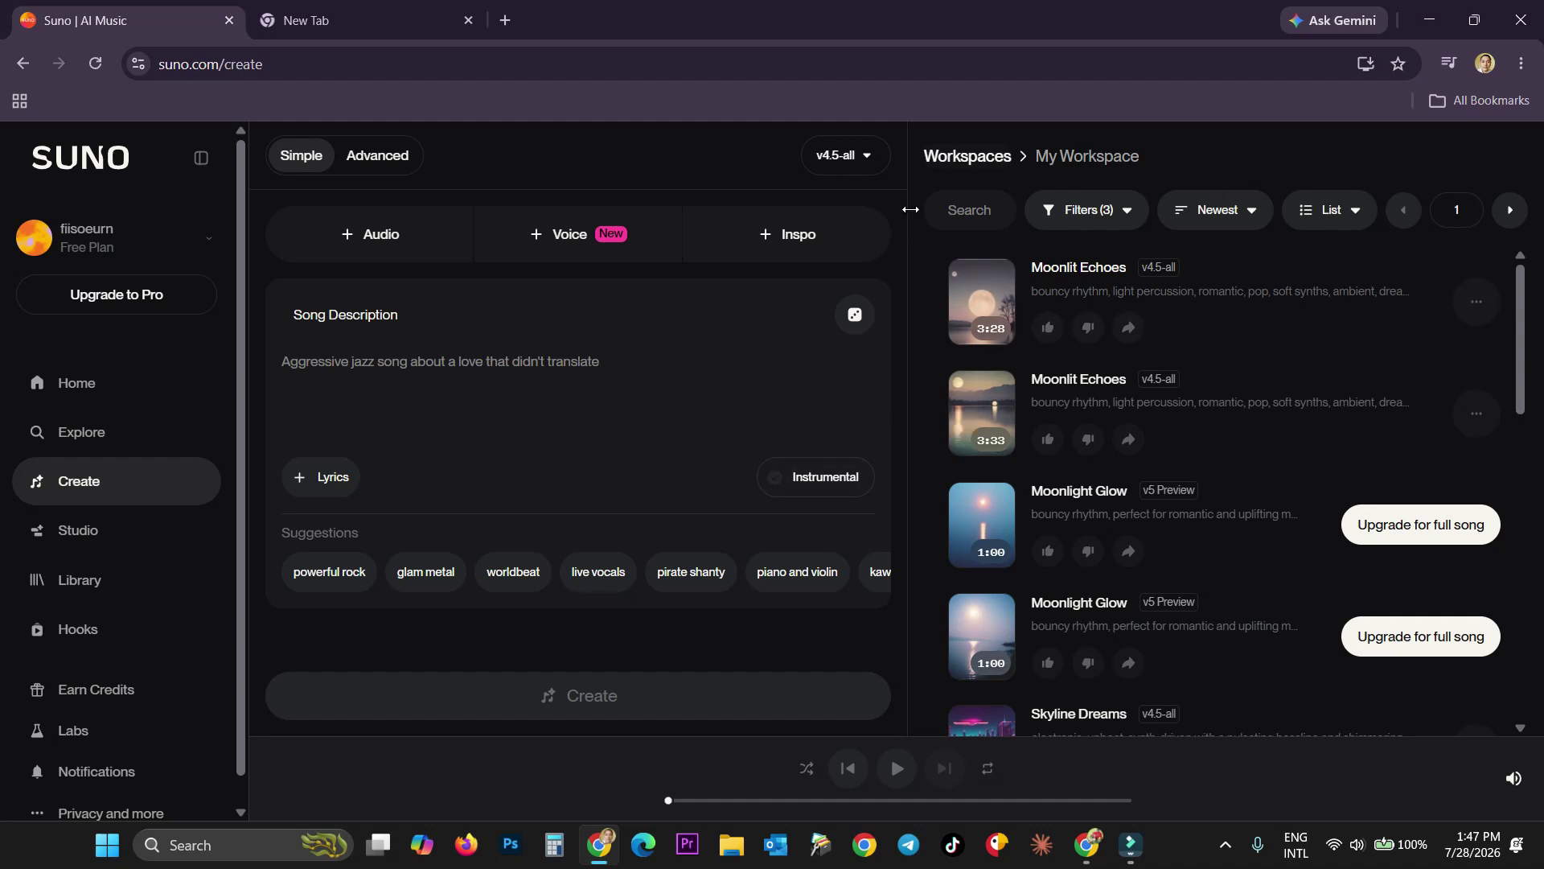
pyautogui.click(908, 209)
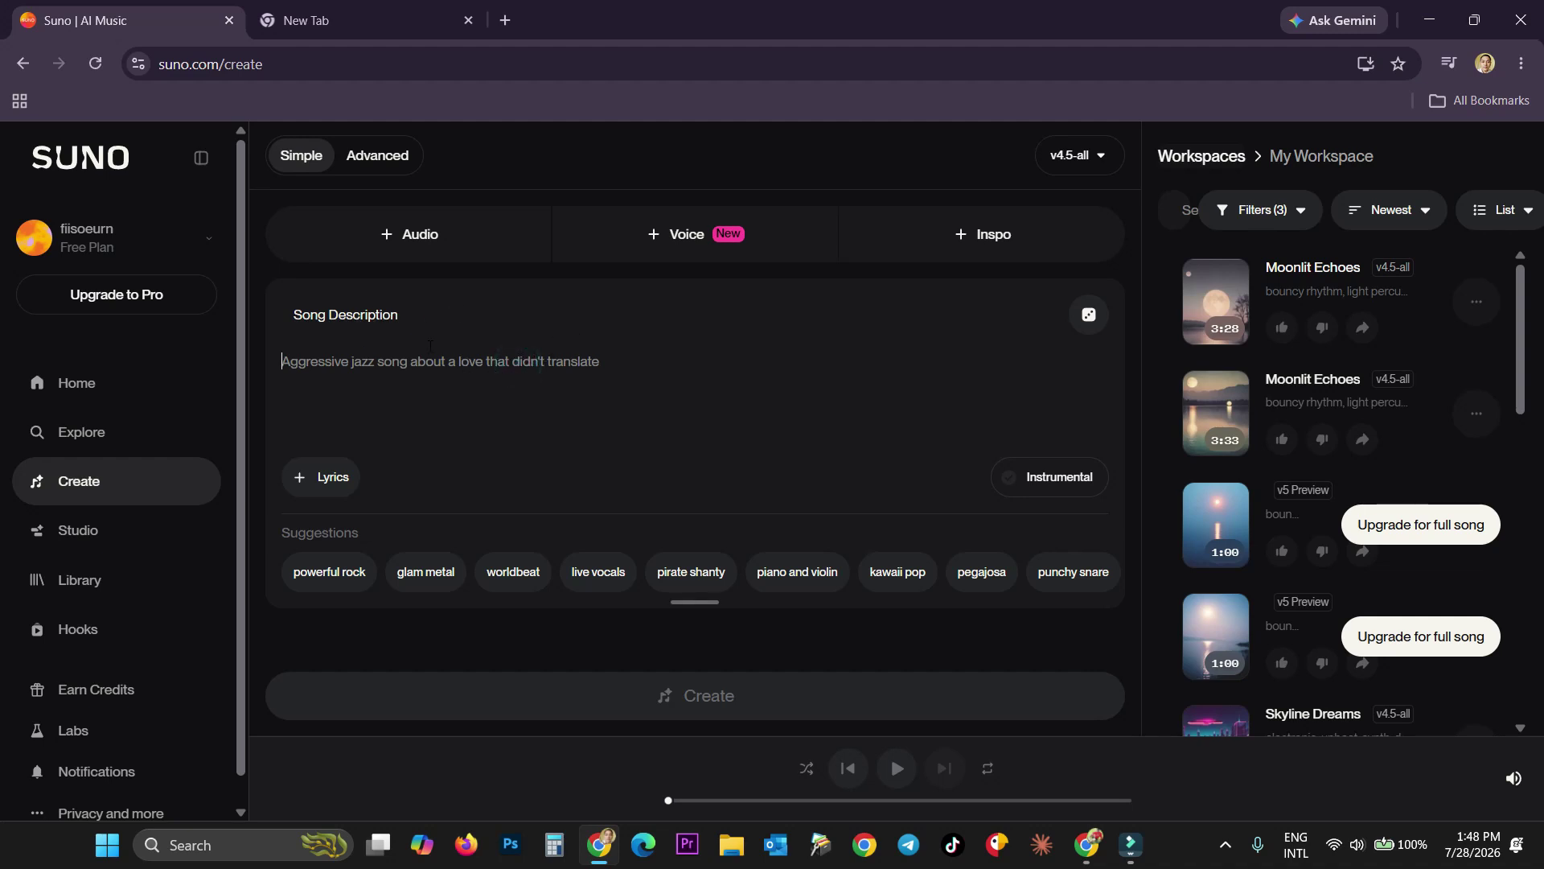
# - Look over the Advanced song form and return to the Simple form's song description
pyautogui.click(388, 153)
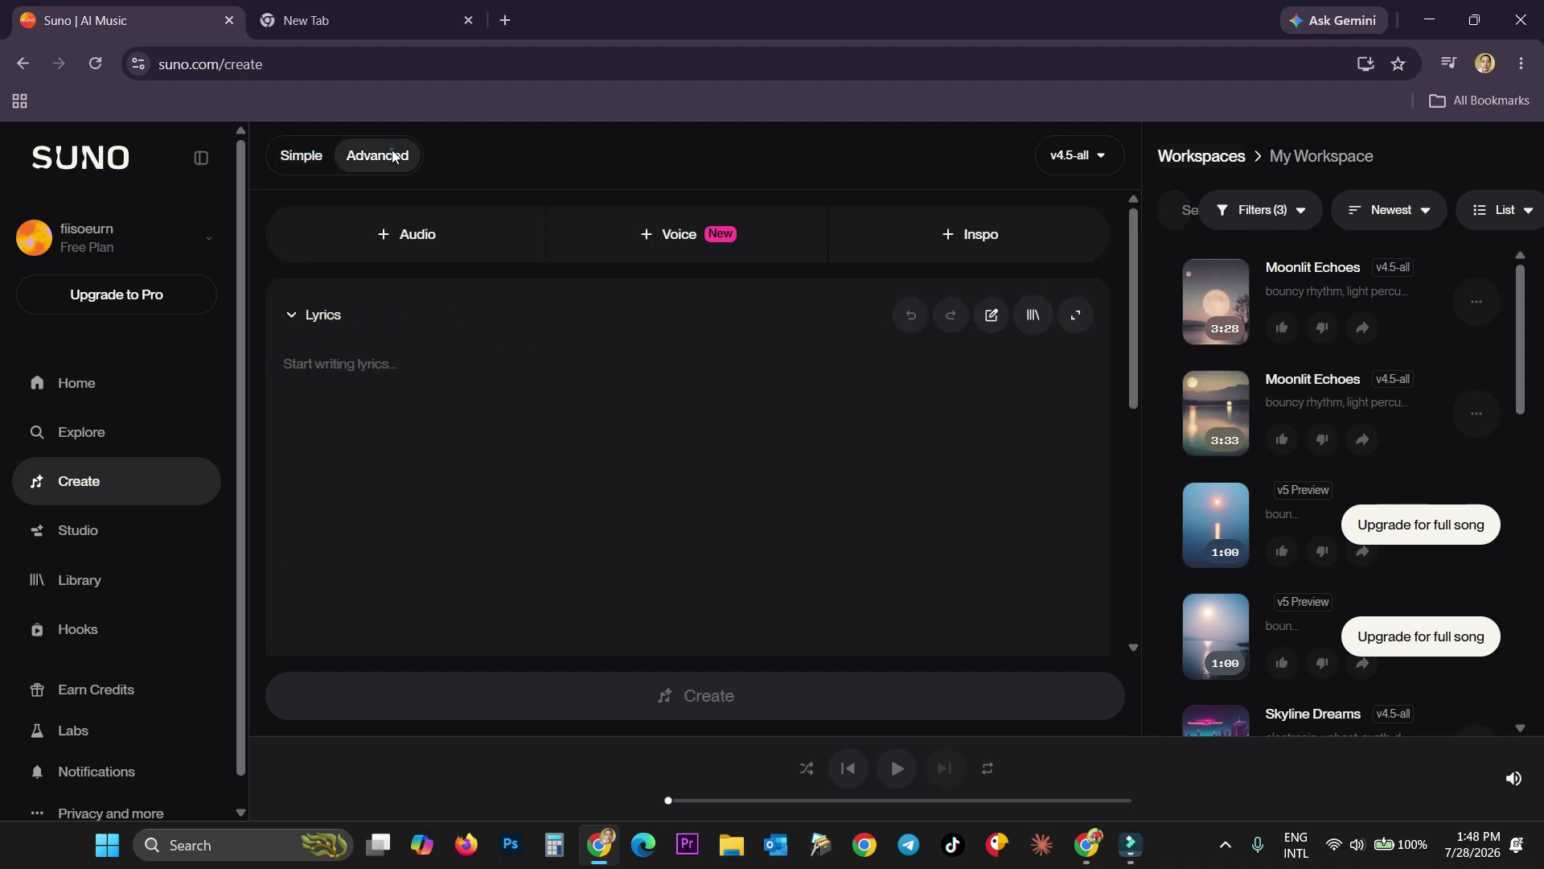
pyautogui.scroll(-5, 793, 402)
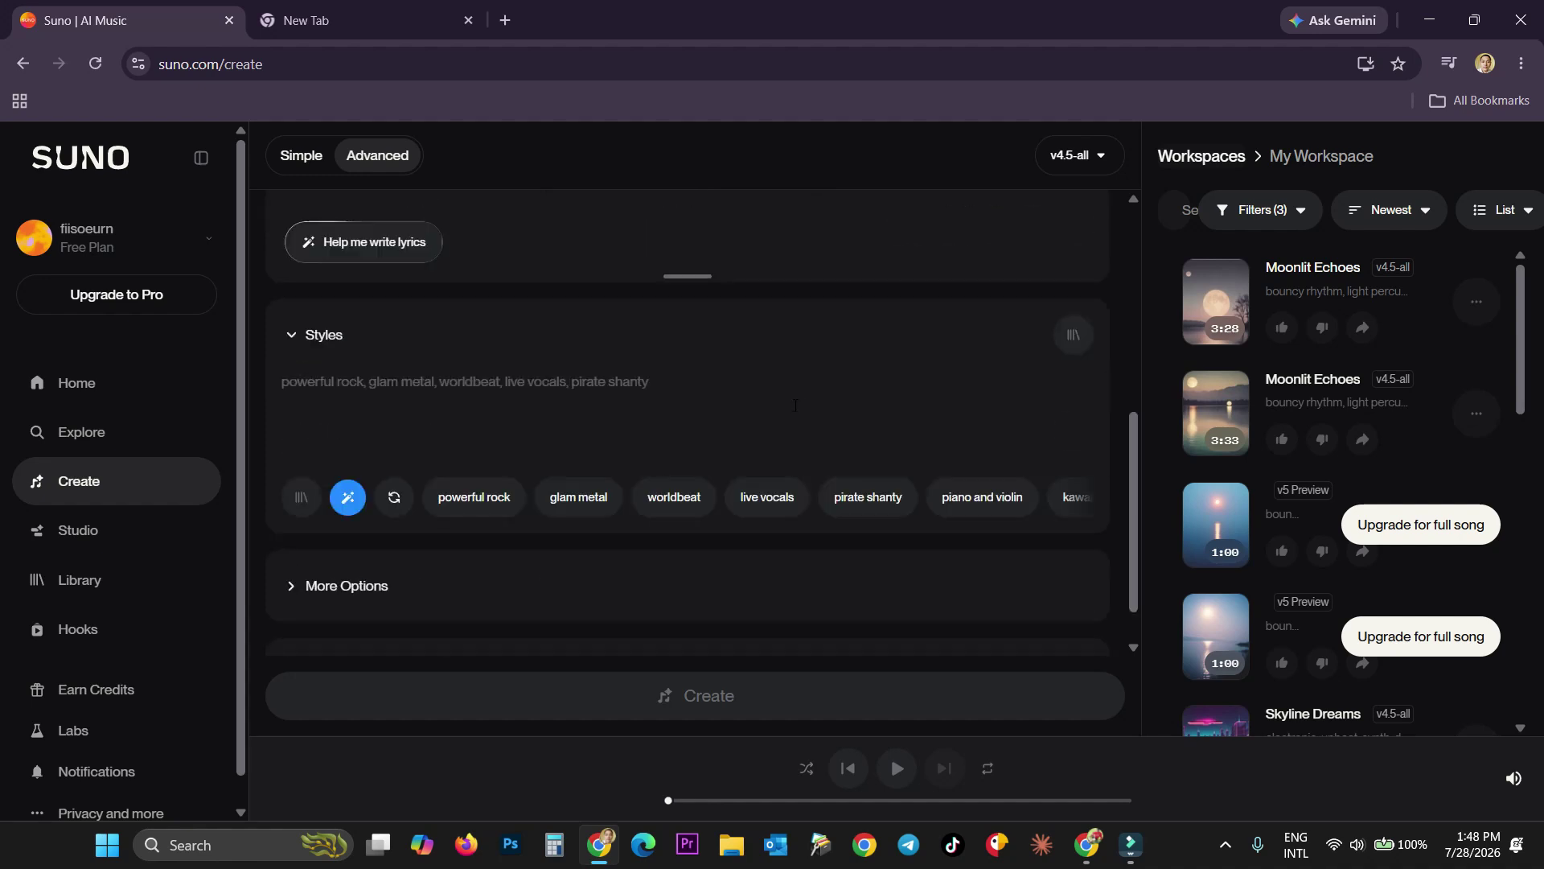
pyautogui.scroll(6, 794, 407)
pyautogui.click(300, 155)
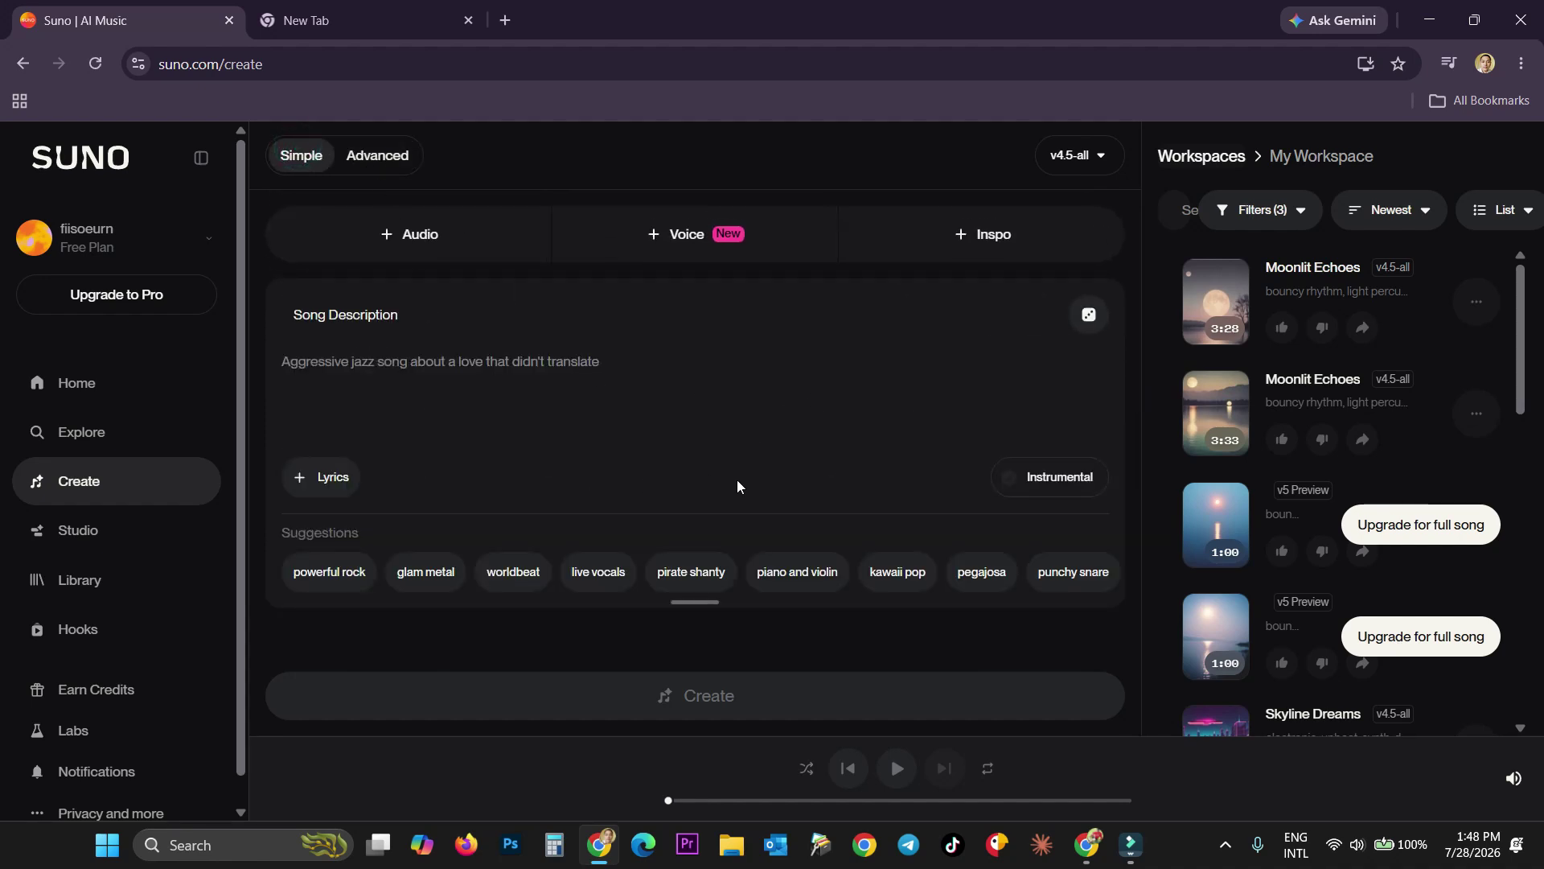
pyautogui.click(293, 364)
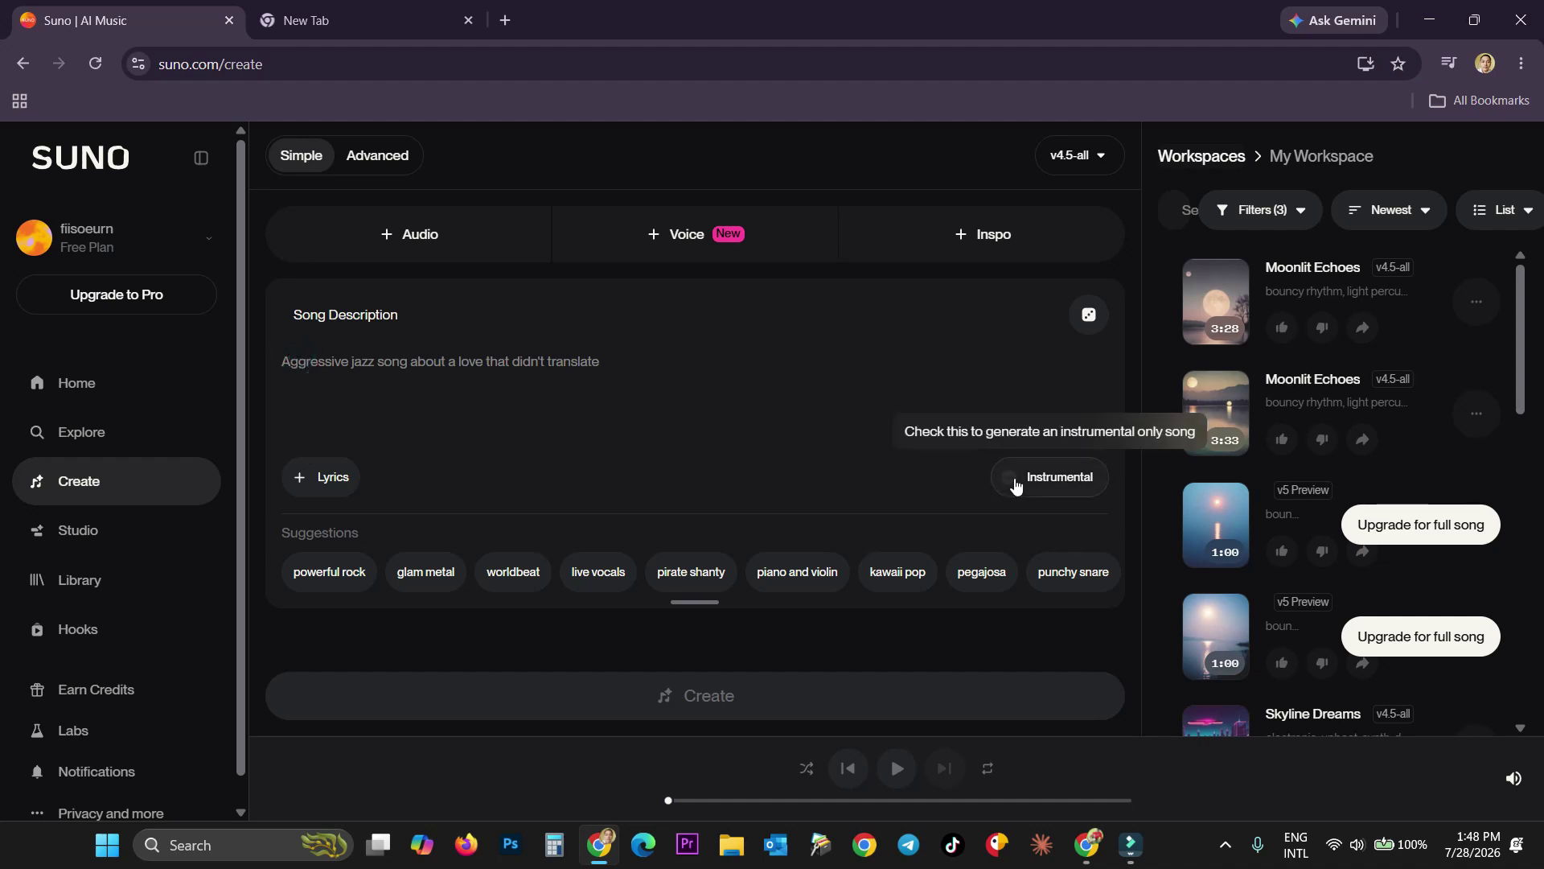
# - Switch to the Advanced song form and dismiss the "Create your own lyricist" tip in the Lyrics section
pyautogui.click(400, 155)
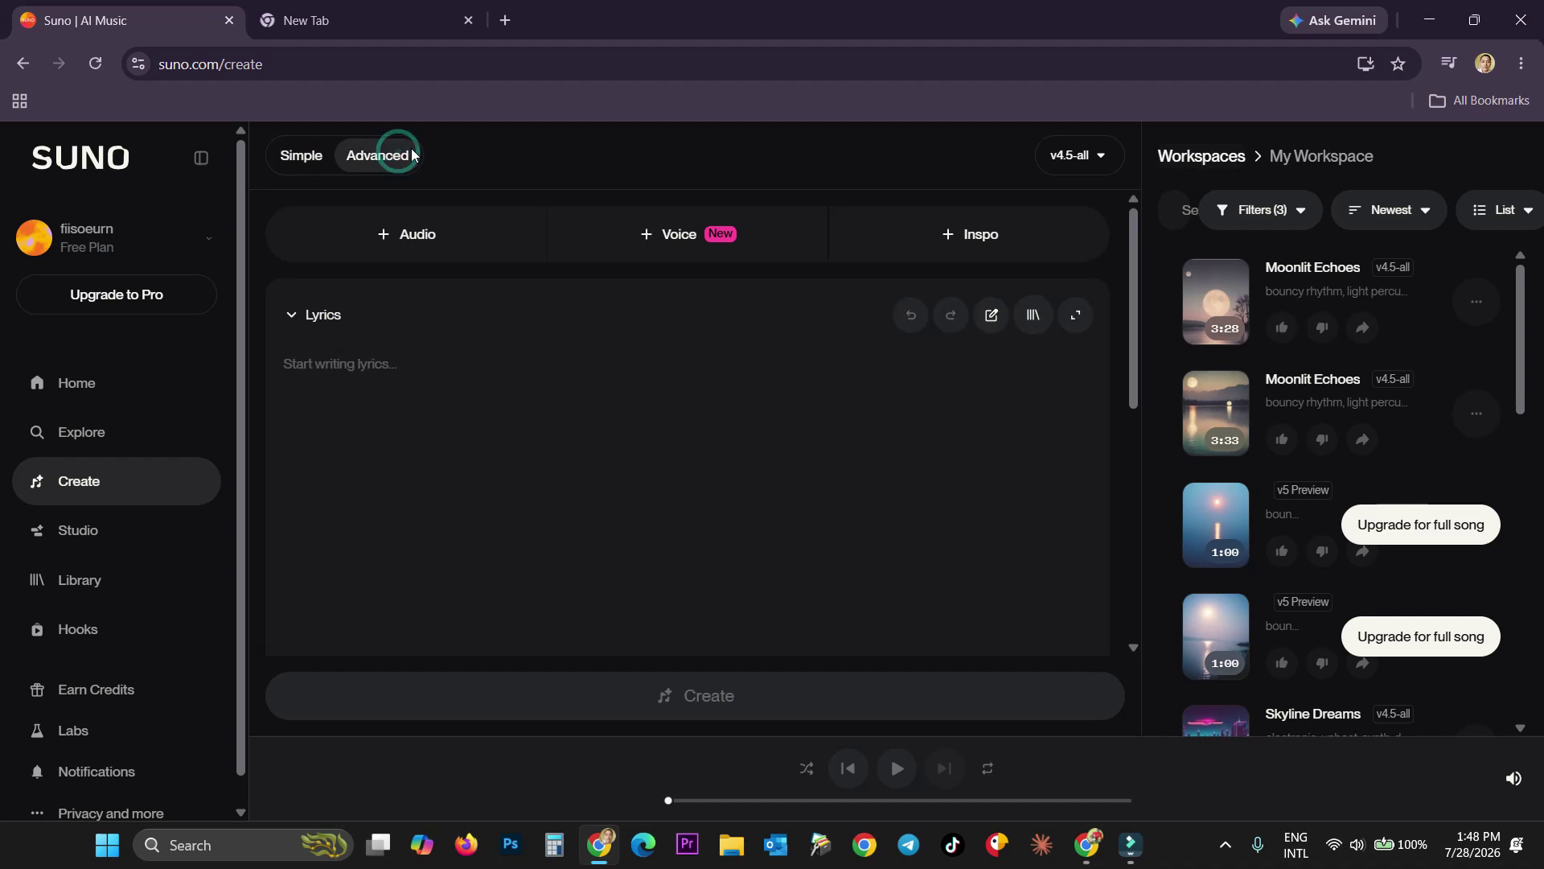
pyautogui.click(410, 369)
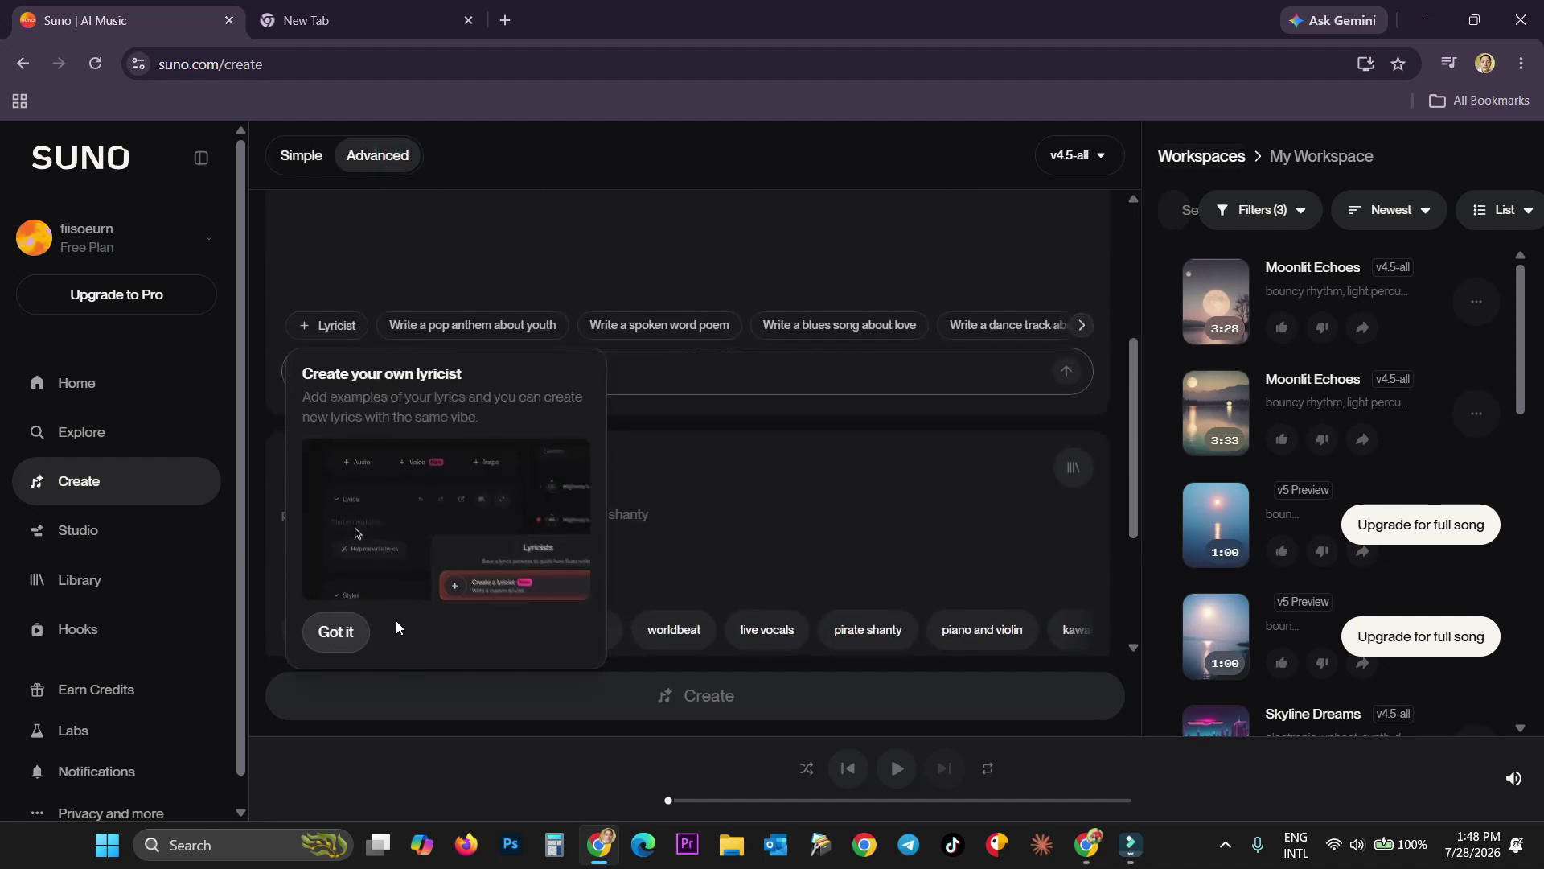
pyautogui.click(344, 631)
pyautogui.scroll(-1, 344, 397)
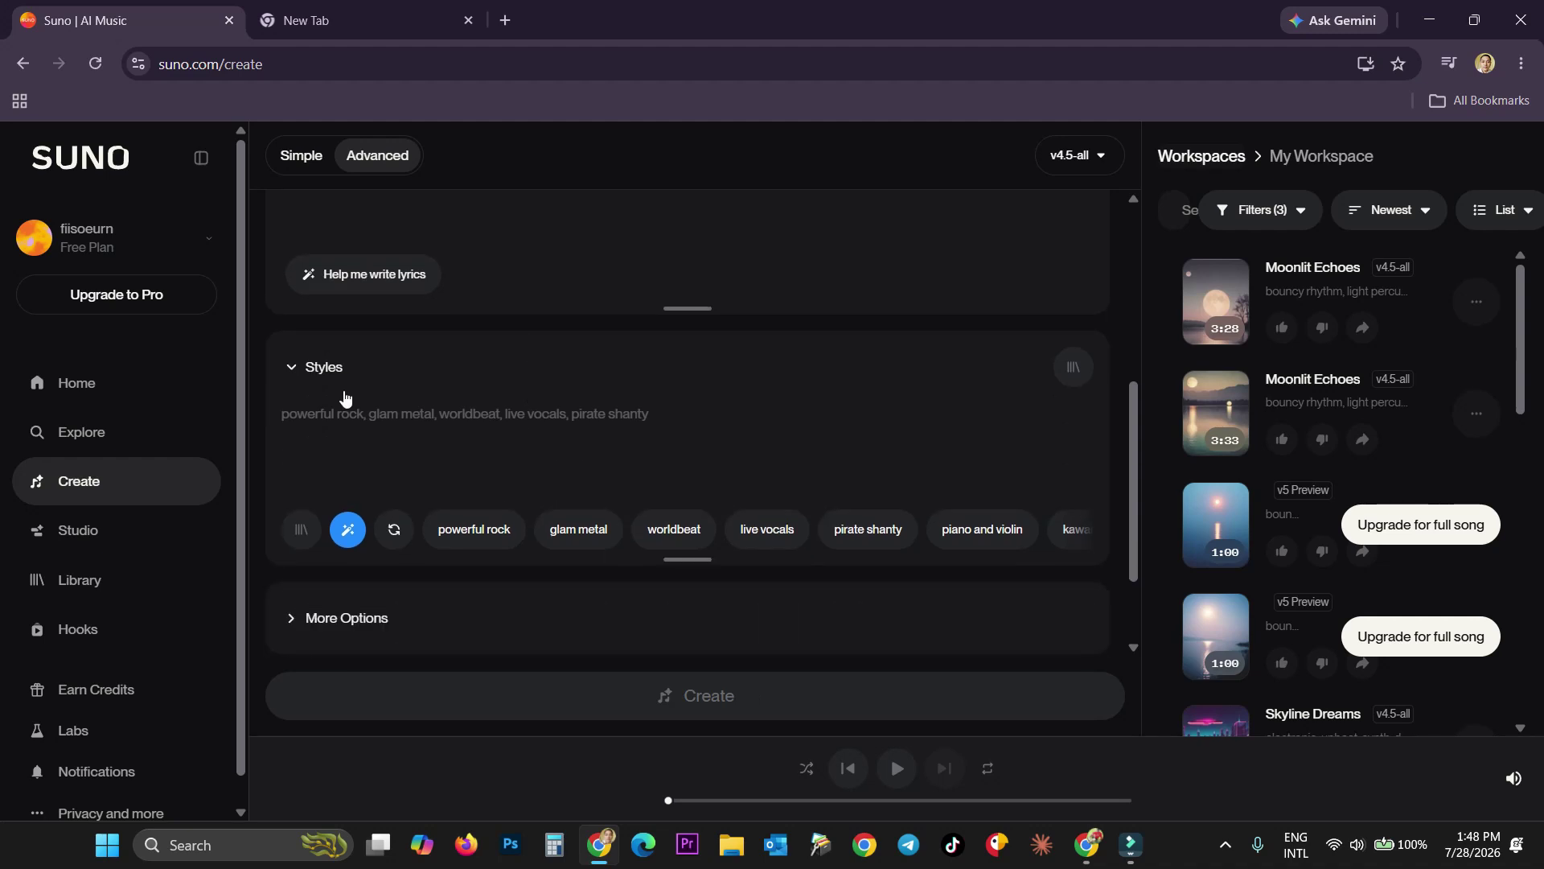
pyautogui.scroll(-1, 379, 412)
# - Expand More Options to view the lyrics mode, vocal gender, weirdness and style influence settings, and collapse it again
pyautogui.click(324, 491)
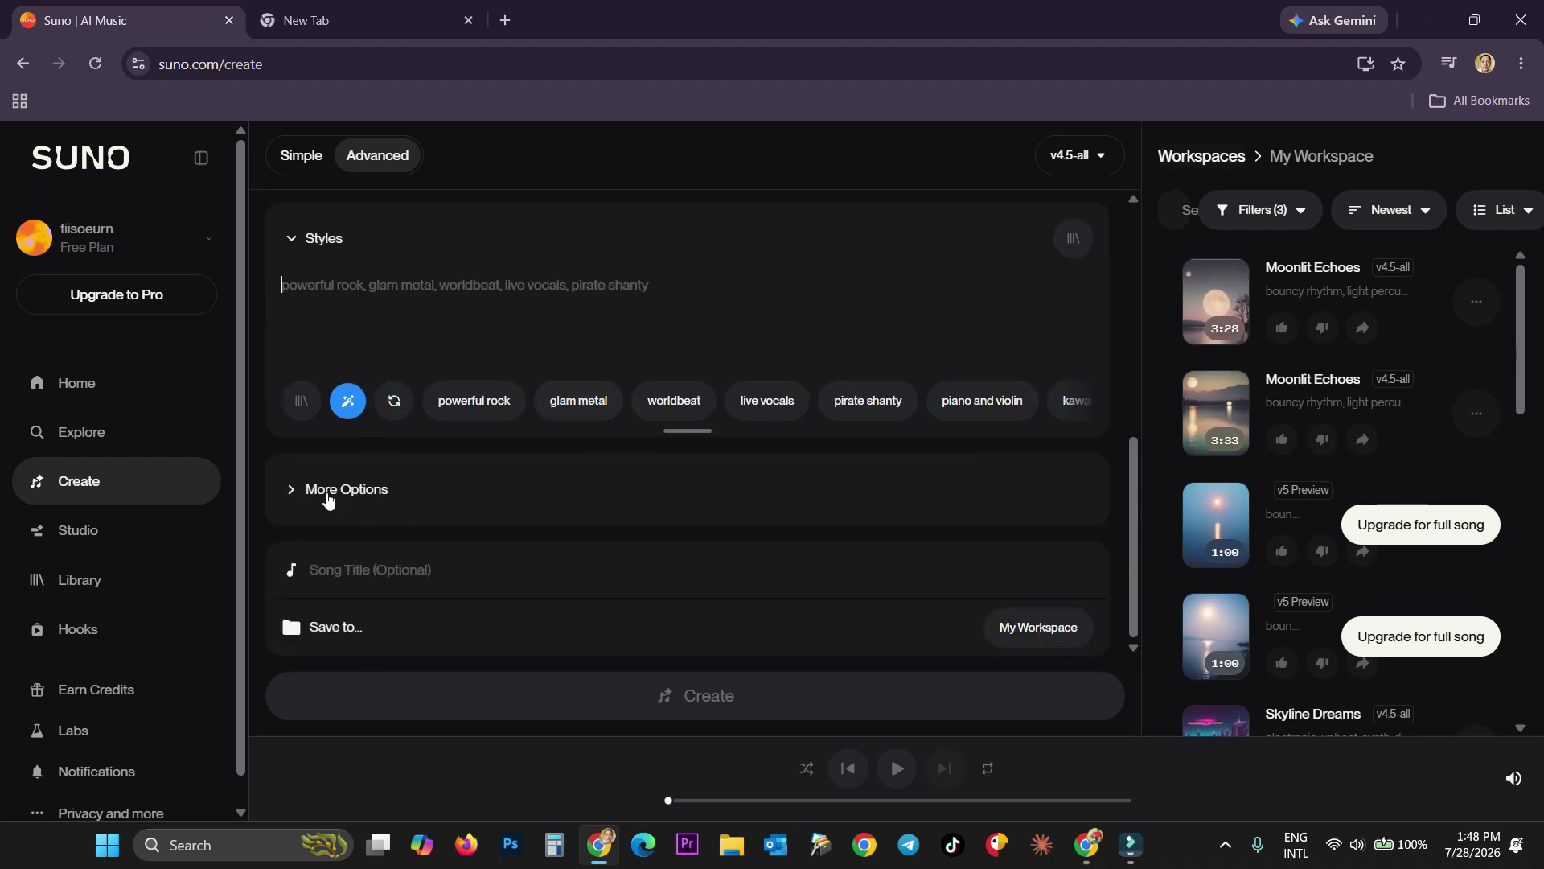
pyautogui.scroll(-2, 558, 472)
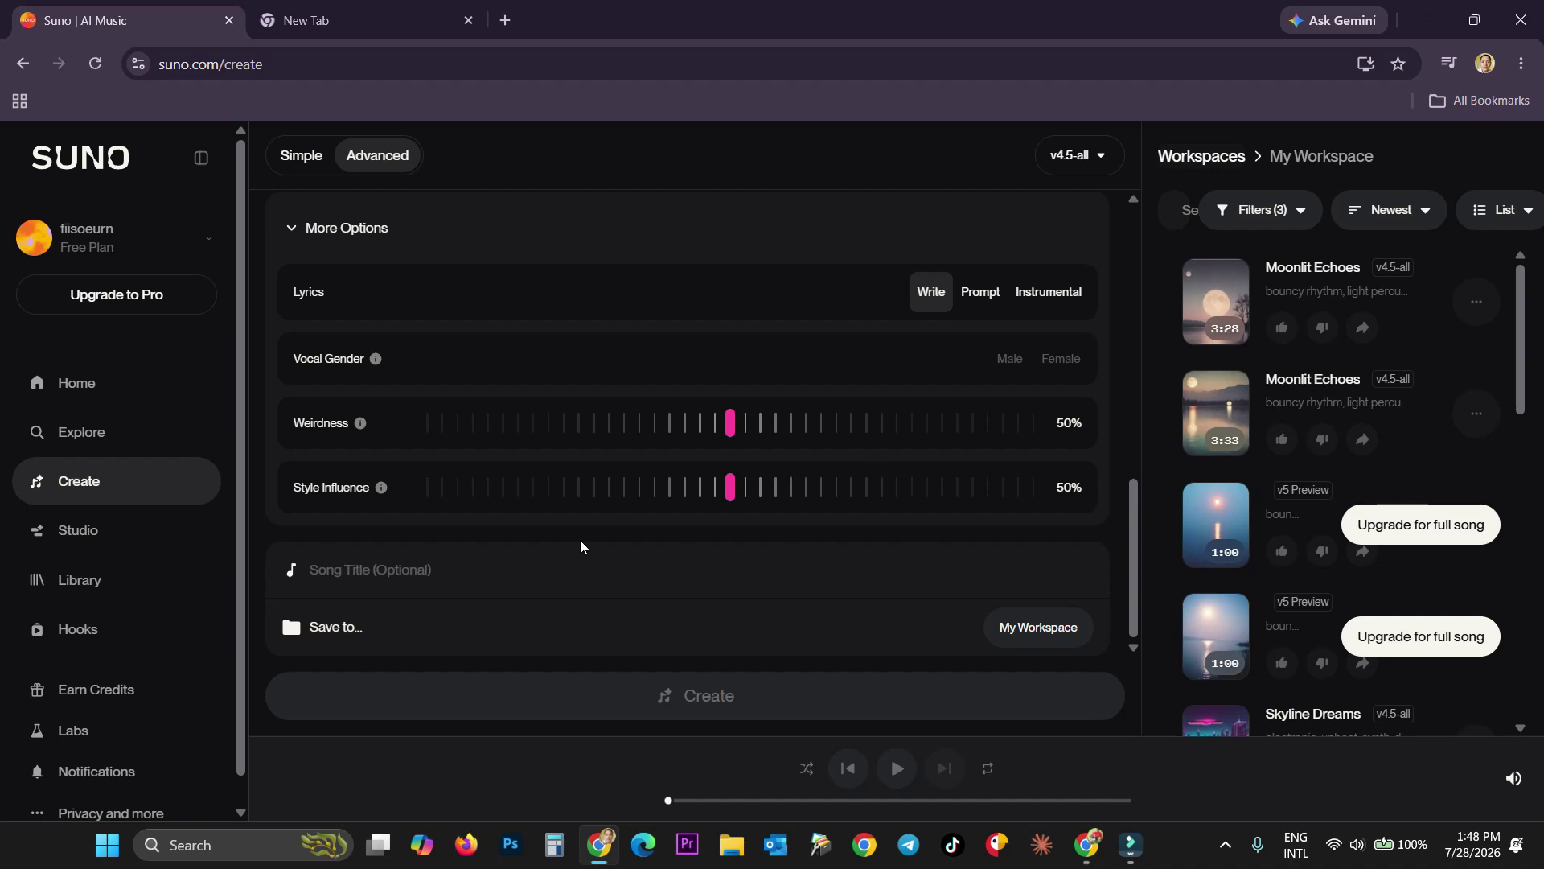
pyautogui.scroll(2, 550, 492)
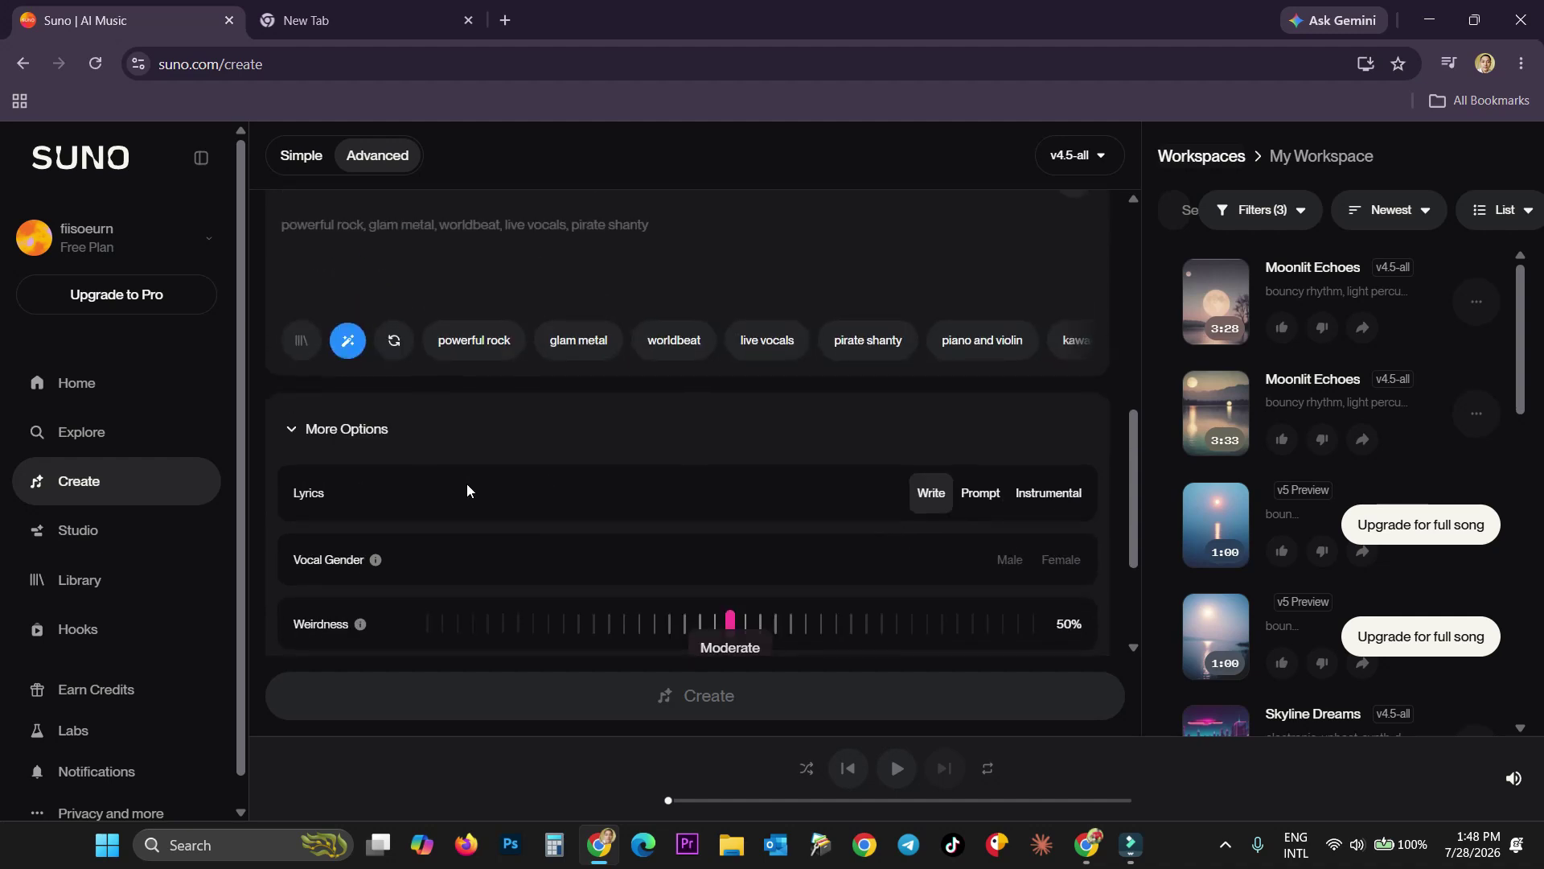
pyautogui.click(295, 432)
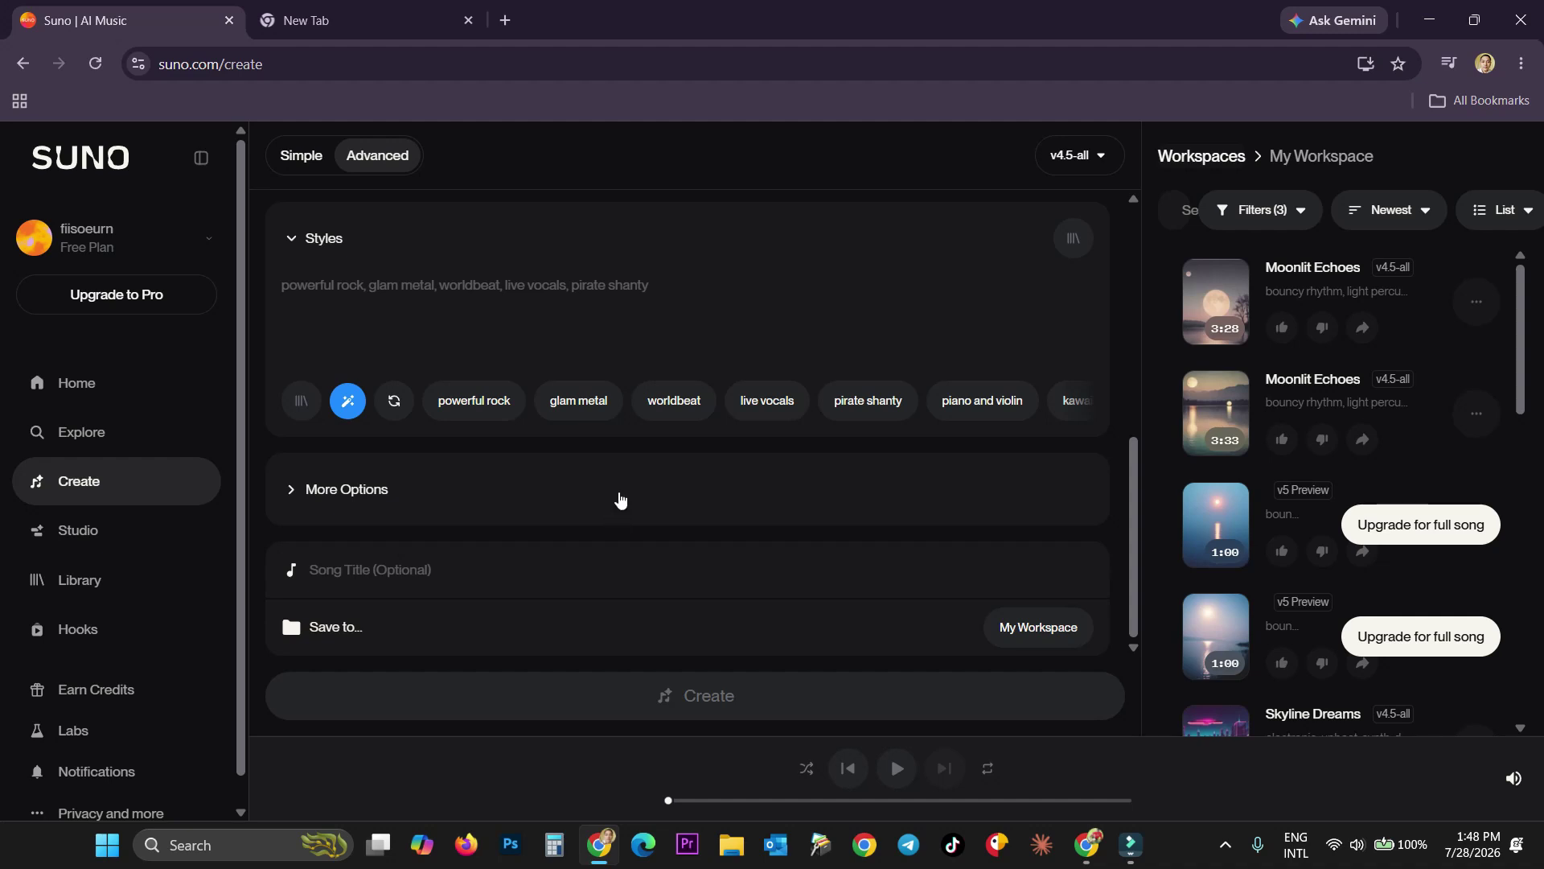
pyautogui.scroll(3, 620, 499)
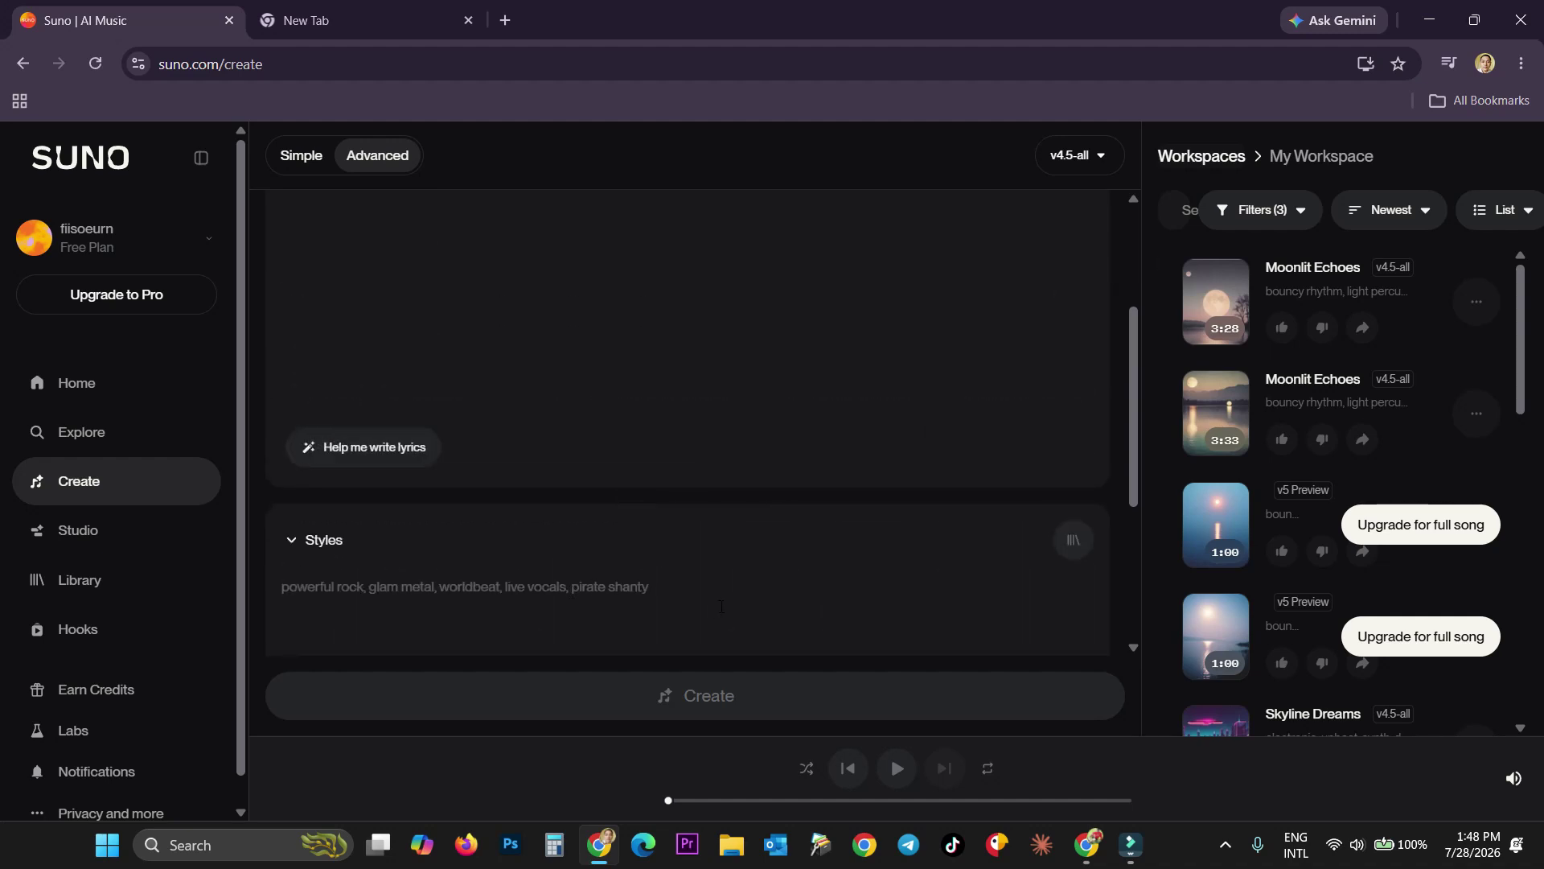
pyautogui.scroll(3, 662, 551)
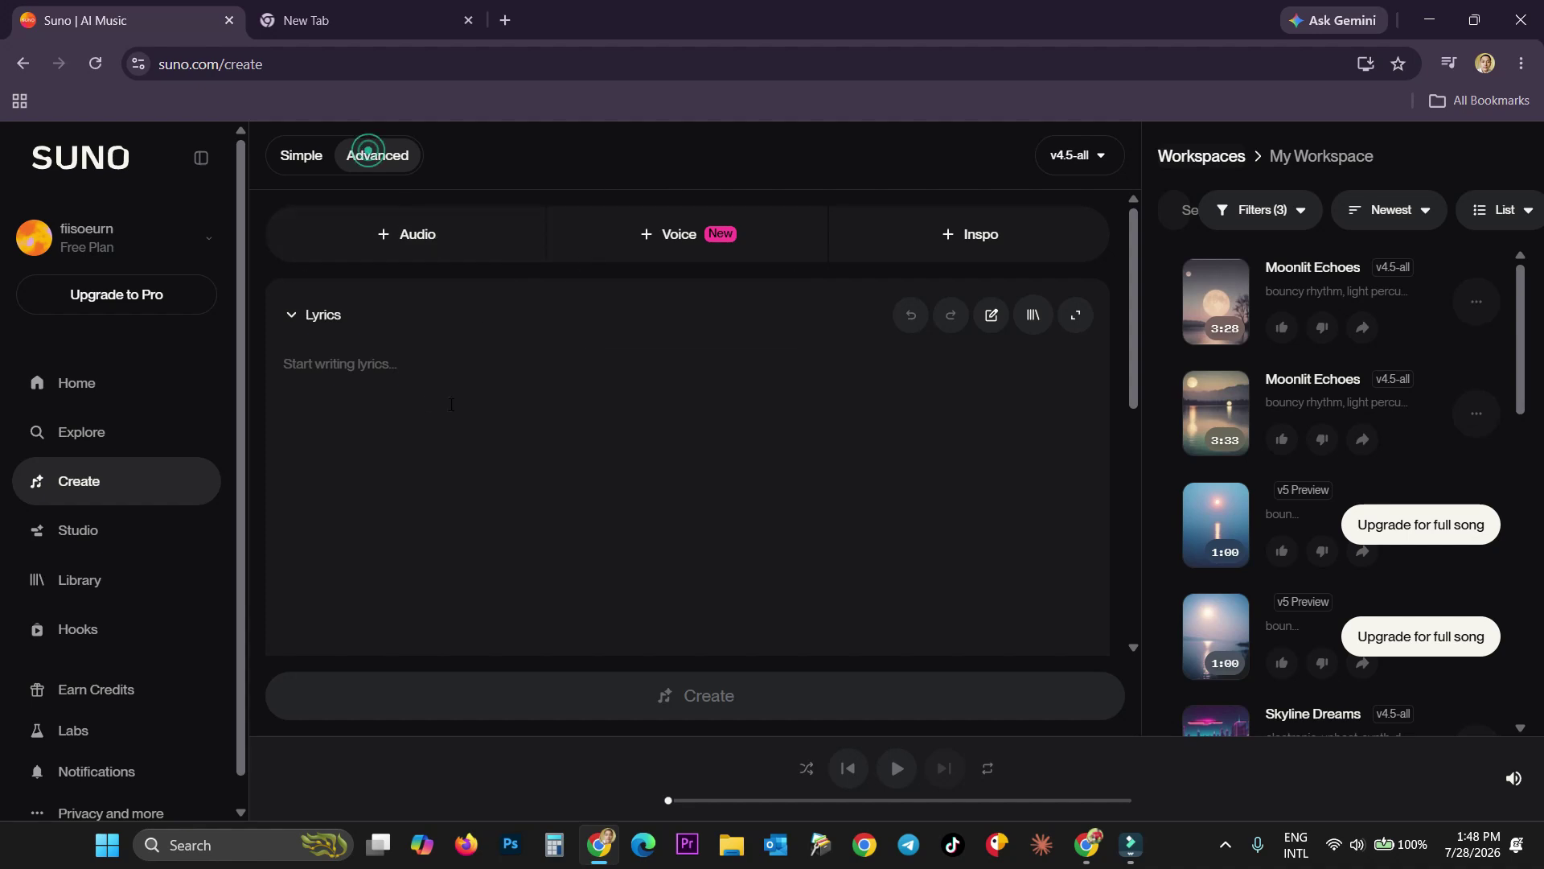
# - Examine the Lyrics, Styles and song title sections of the Advanced song form
pyautogui.scroll(-5, 692, 482)
pyautogui.scroll(2, 716, 492)
pyautogui.scroll(-2, 716, 493)
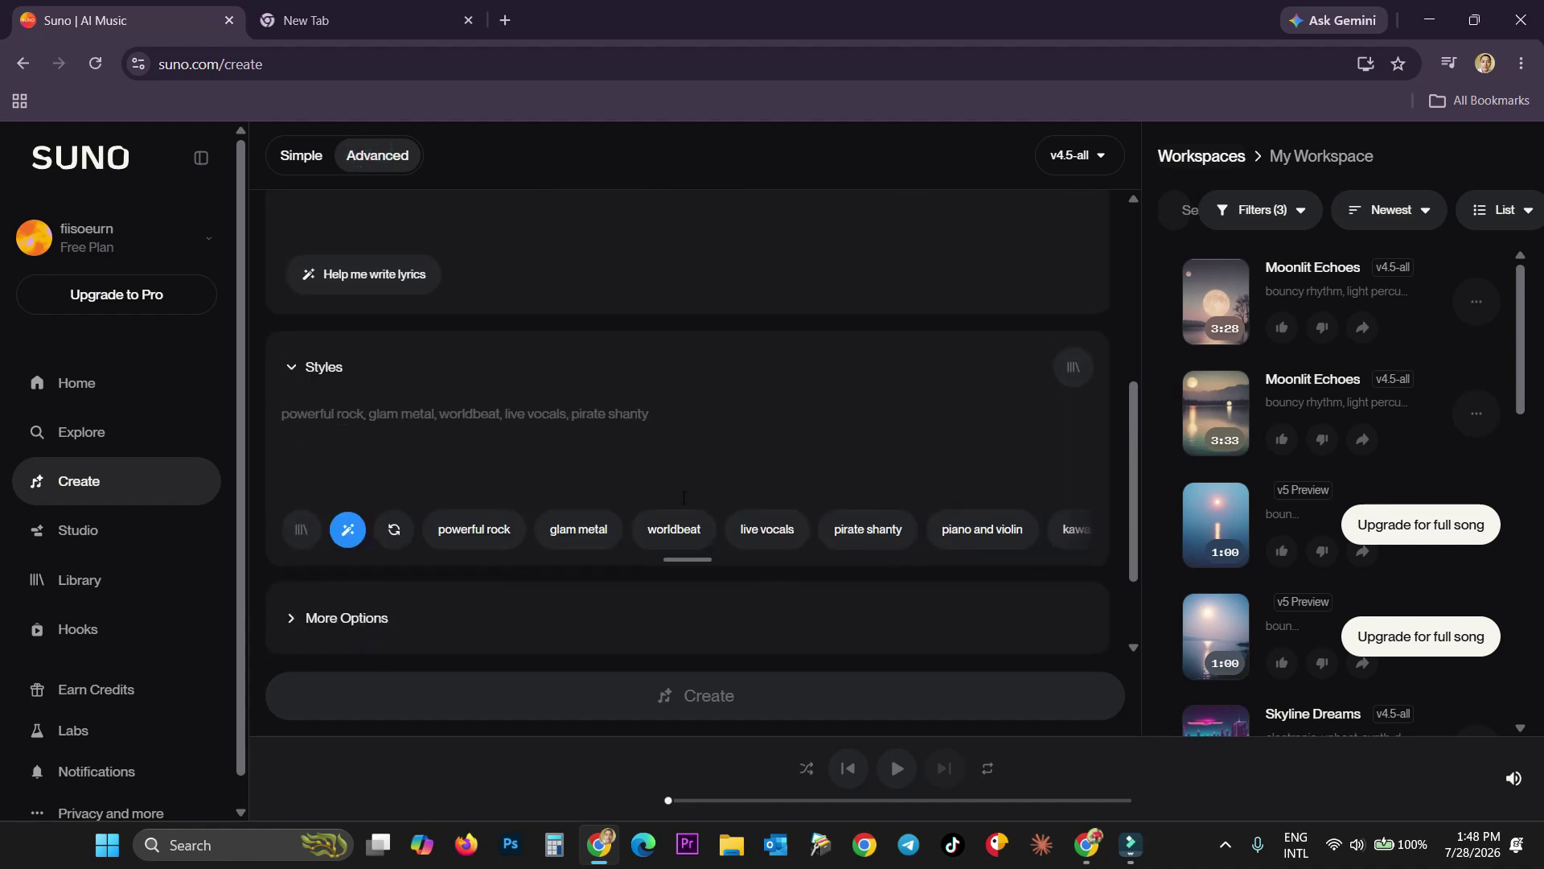
pyautogui.scroll(3, 620, 523)
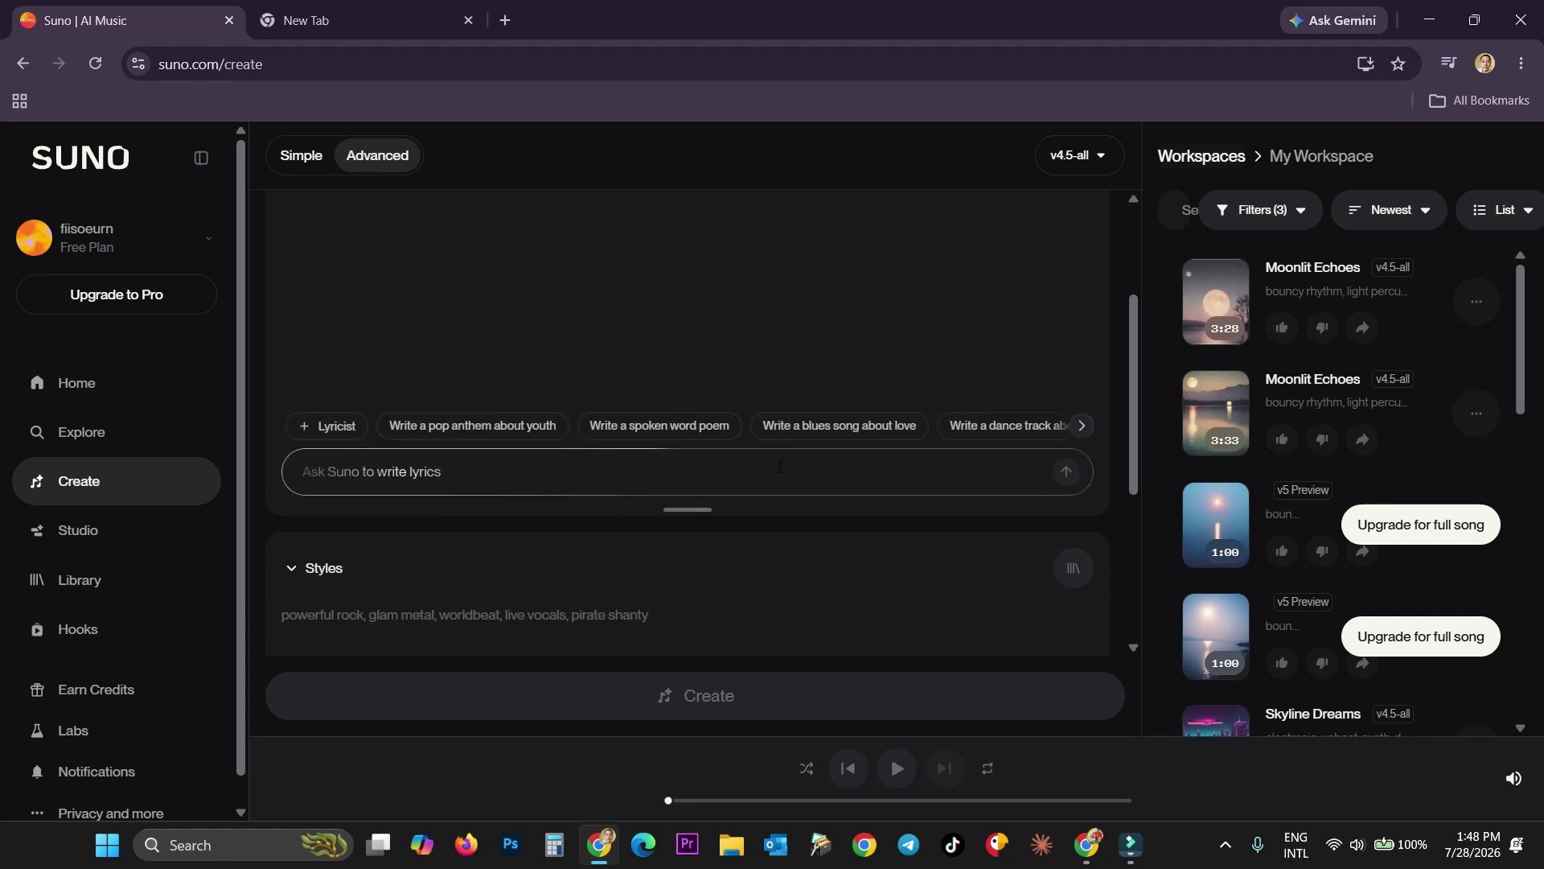
pyautogui.scroll(3, 739, 396)
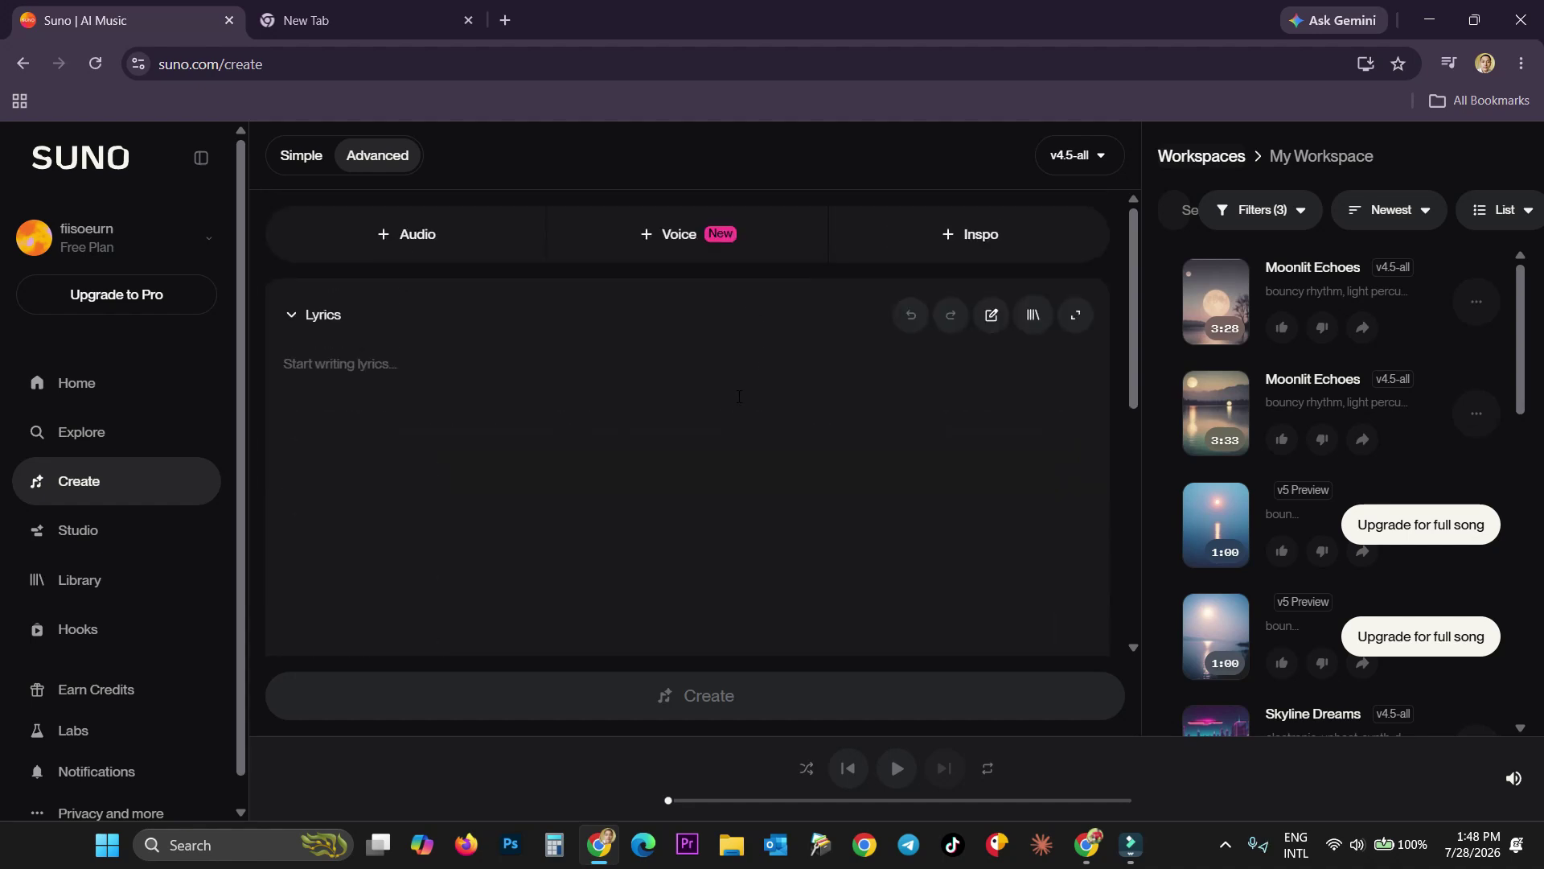
pyautogui.scroll(-4, 938, 409)
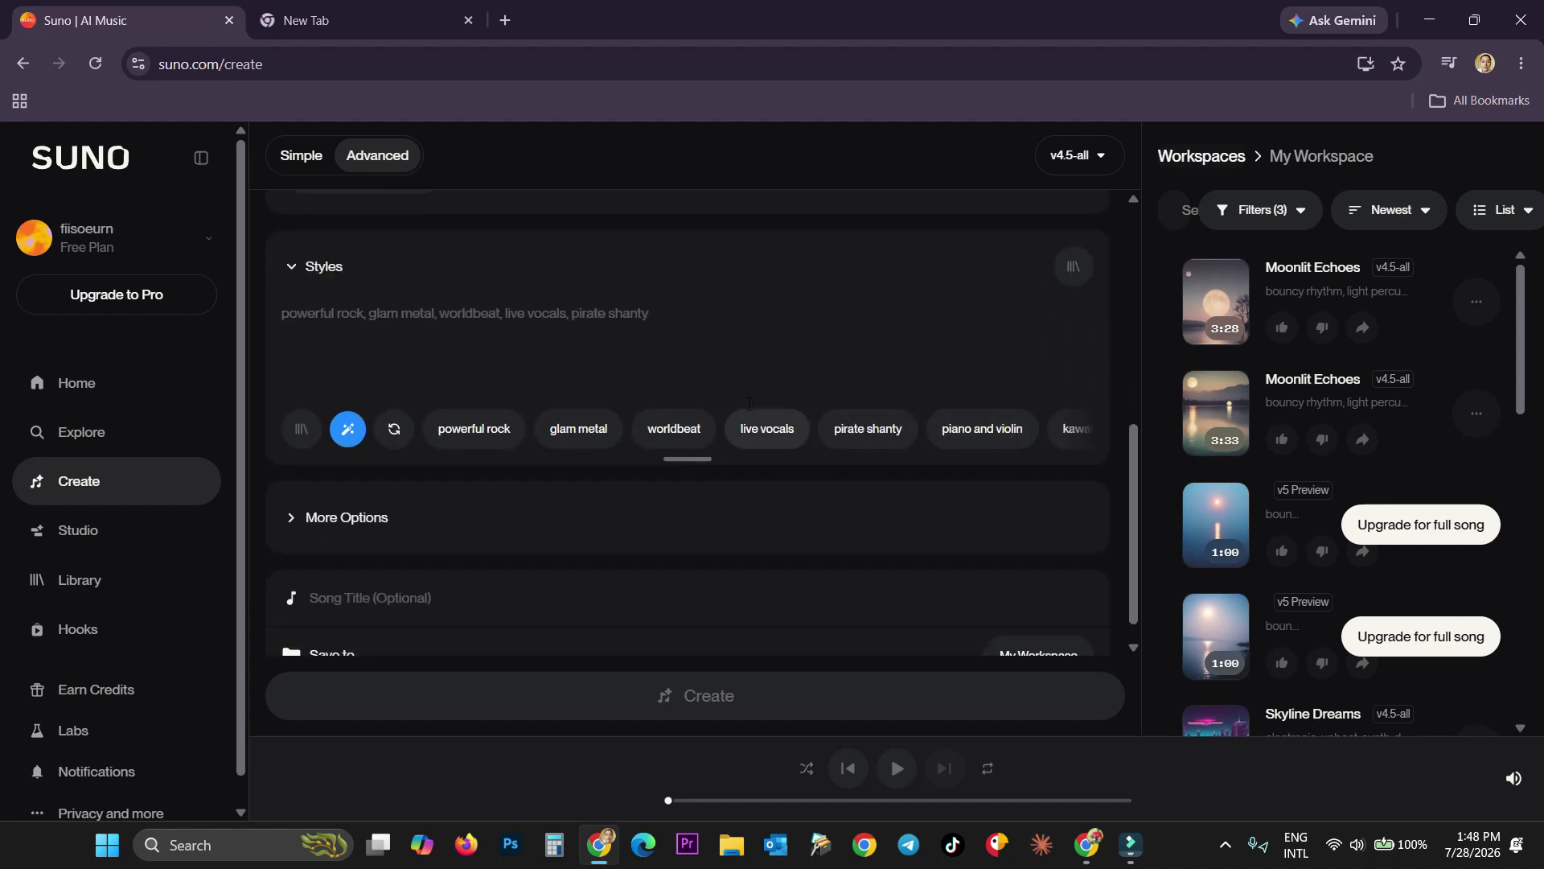
pyautogui.scroll(1, 644, 427)
pyautogui.click(490, 423)
pyautogui.scroll(2, 841, 403)
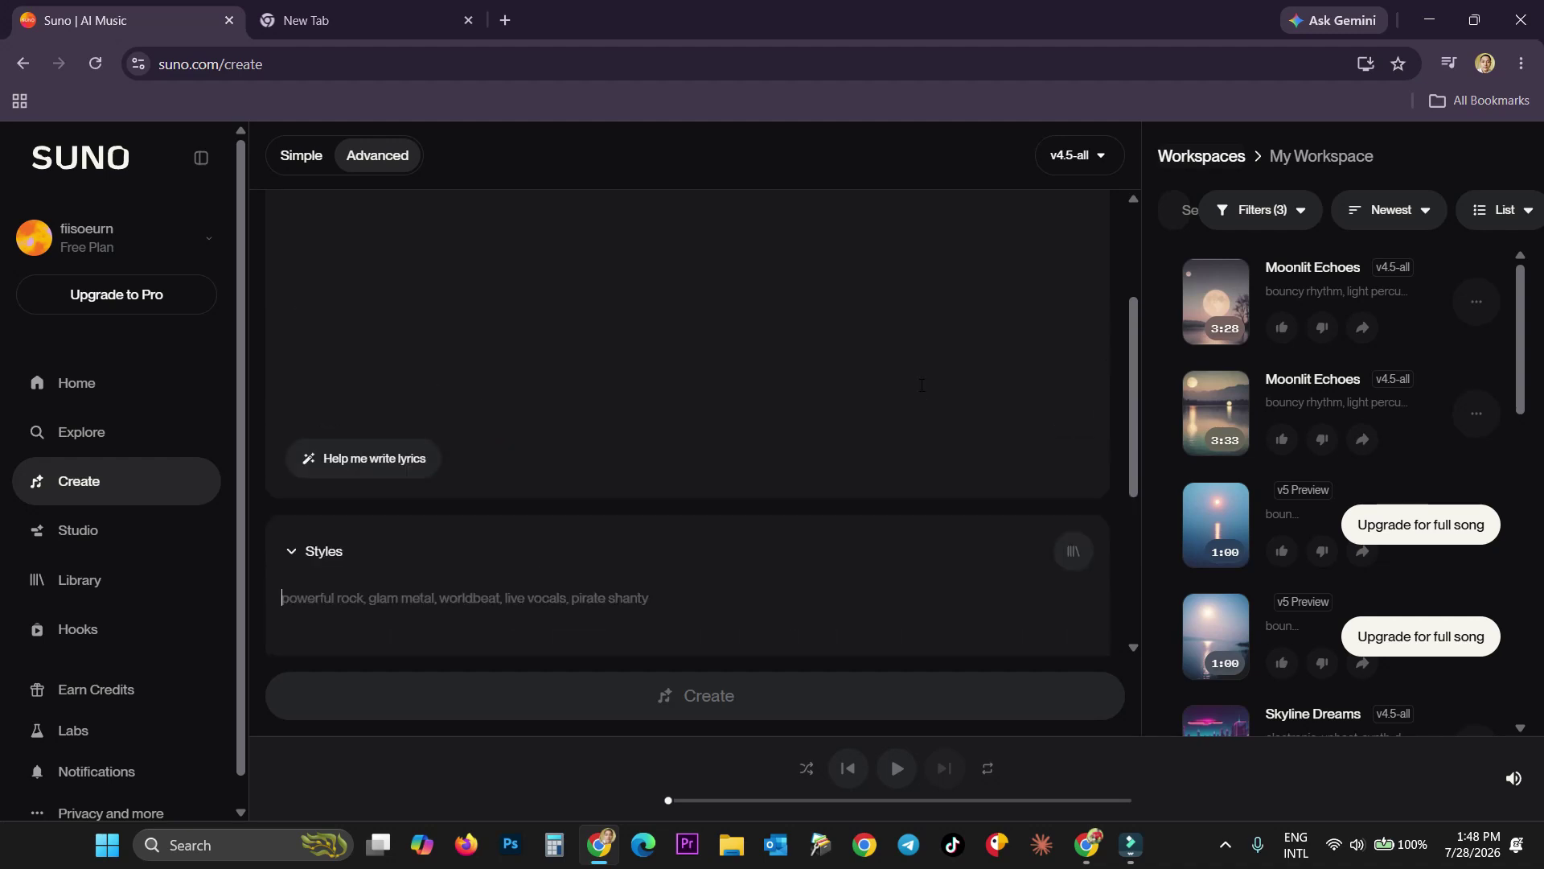
pyautogui.scroll(3, 1085, 494)
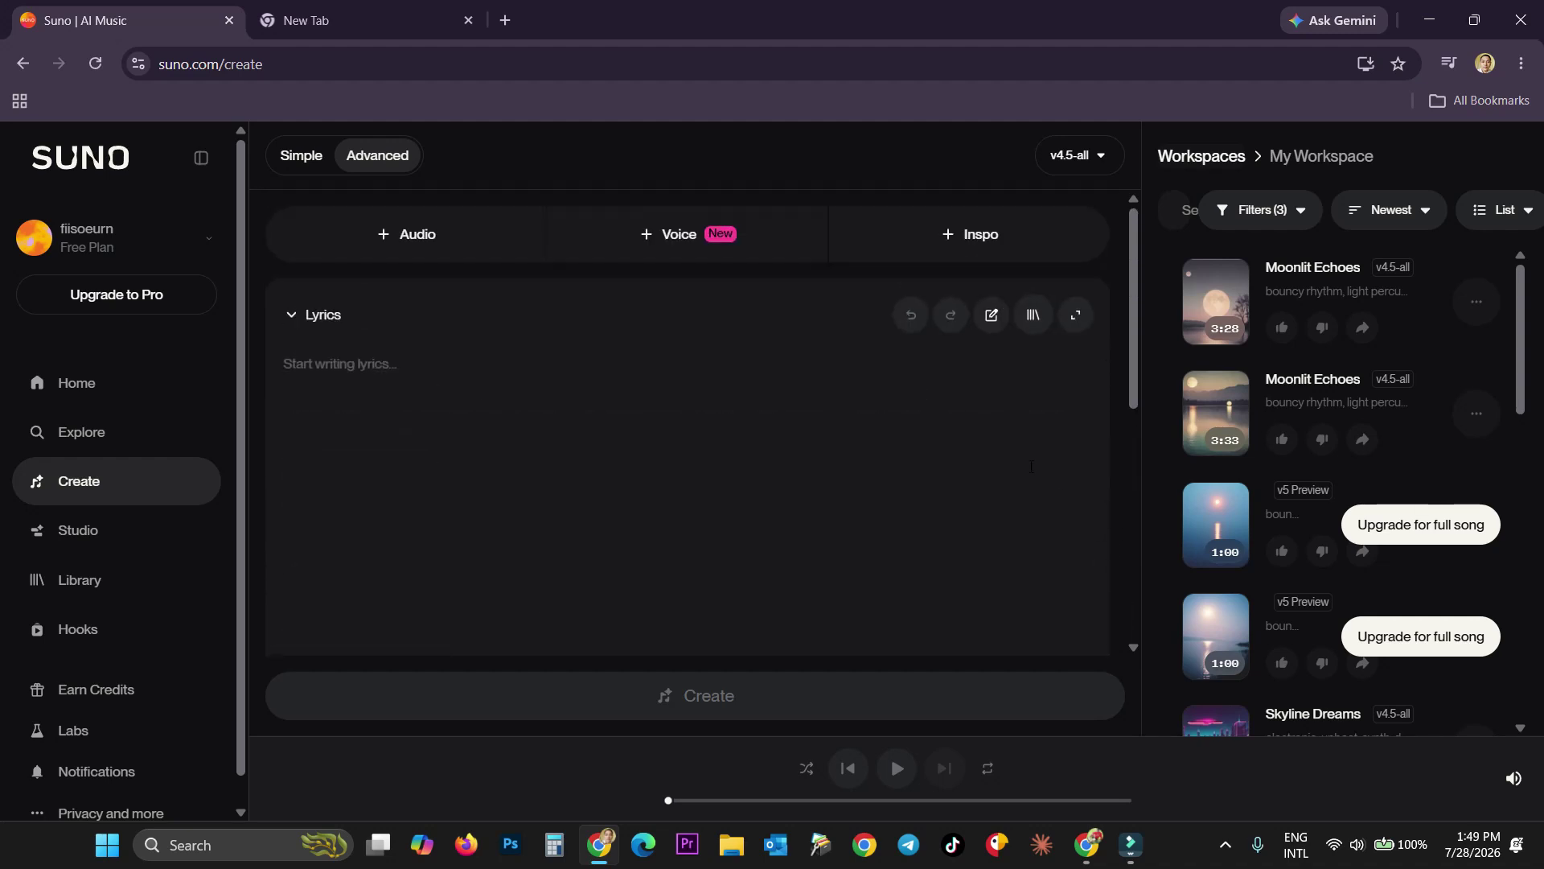
# - Return to the Simple song form and turn on Instrumental
pyautogui.click(303, 155)
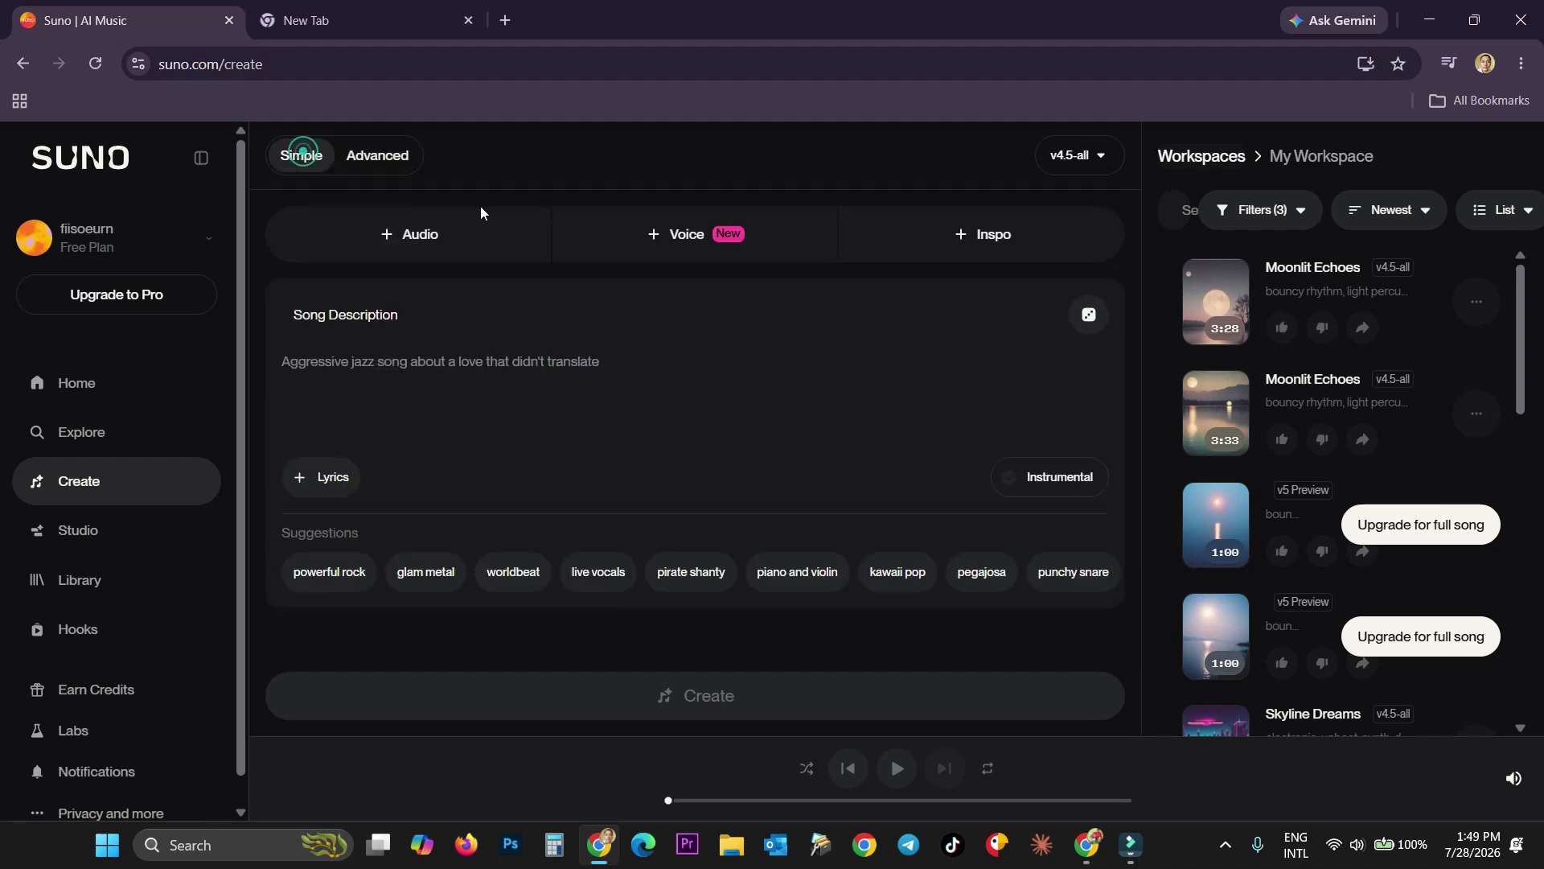
pyautogui.click(1004, 480)
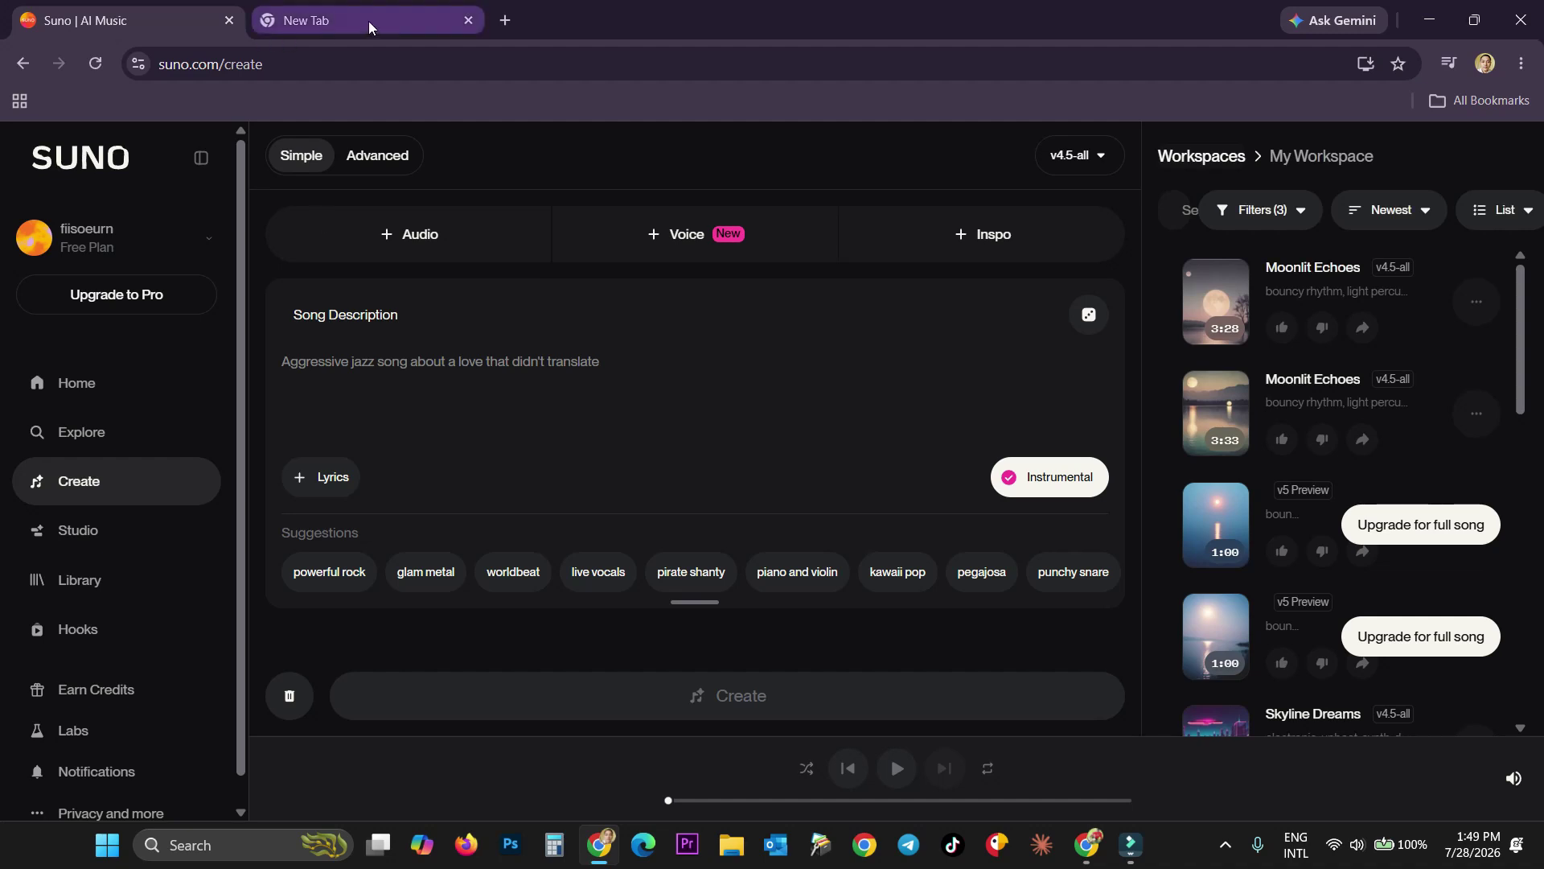
# - Switch to ChatGPT in the other browser profile's window and start a new chat
pyautogui.moveTo(368, 21)
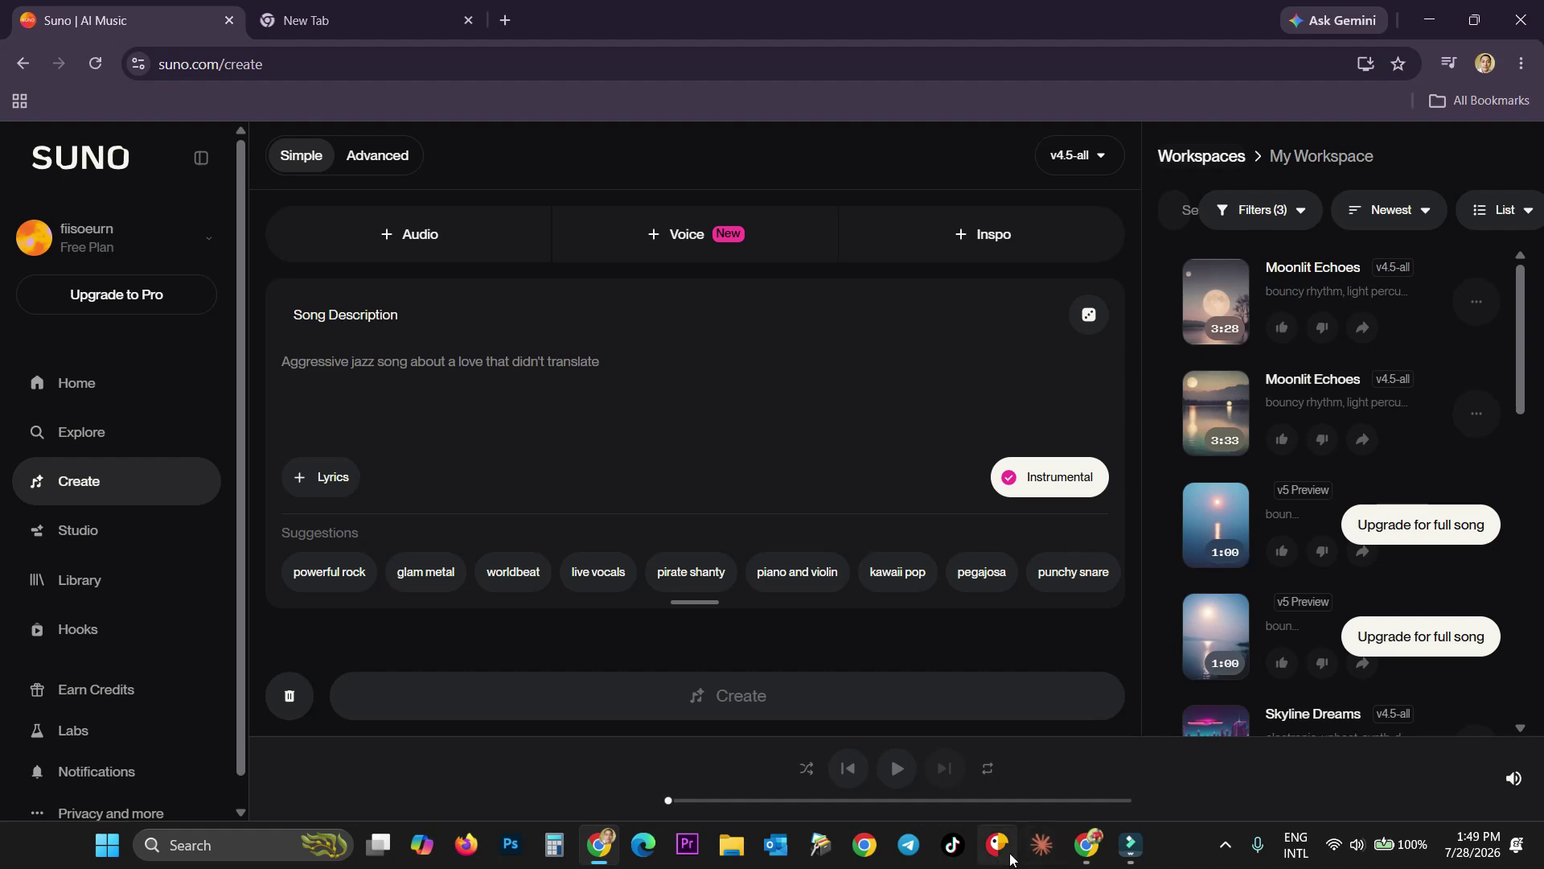
pyautogui.click(1087, 844)
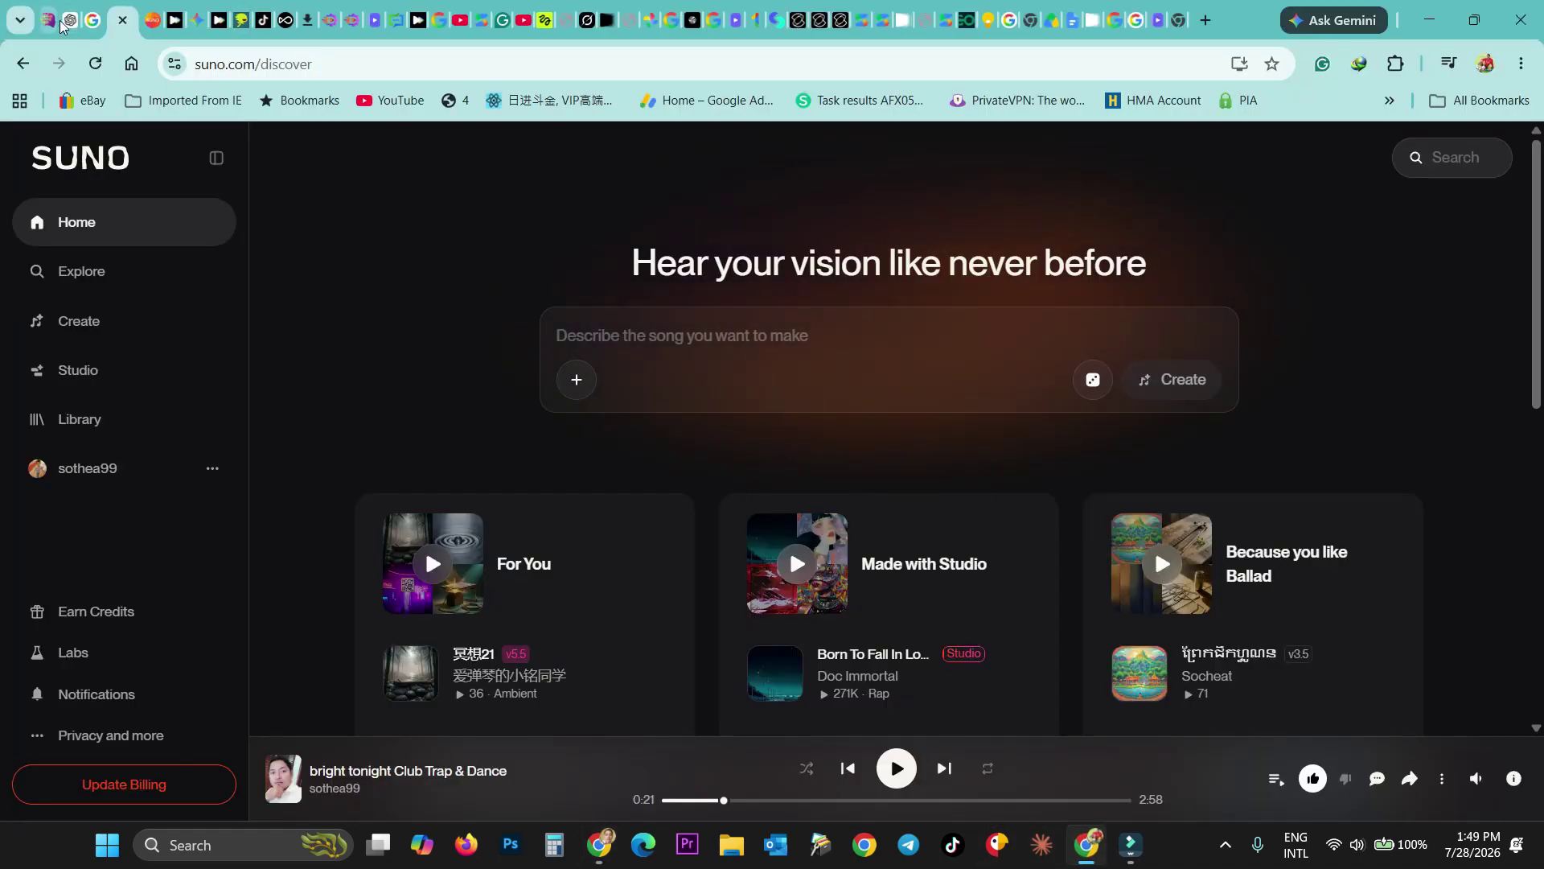
pyautogui.click(62, 27)
pyautogui.click(95, 204)
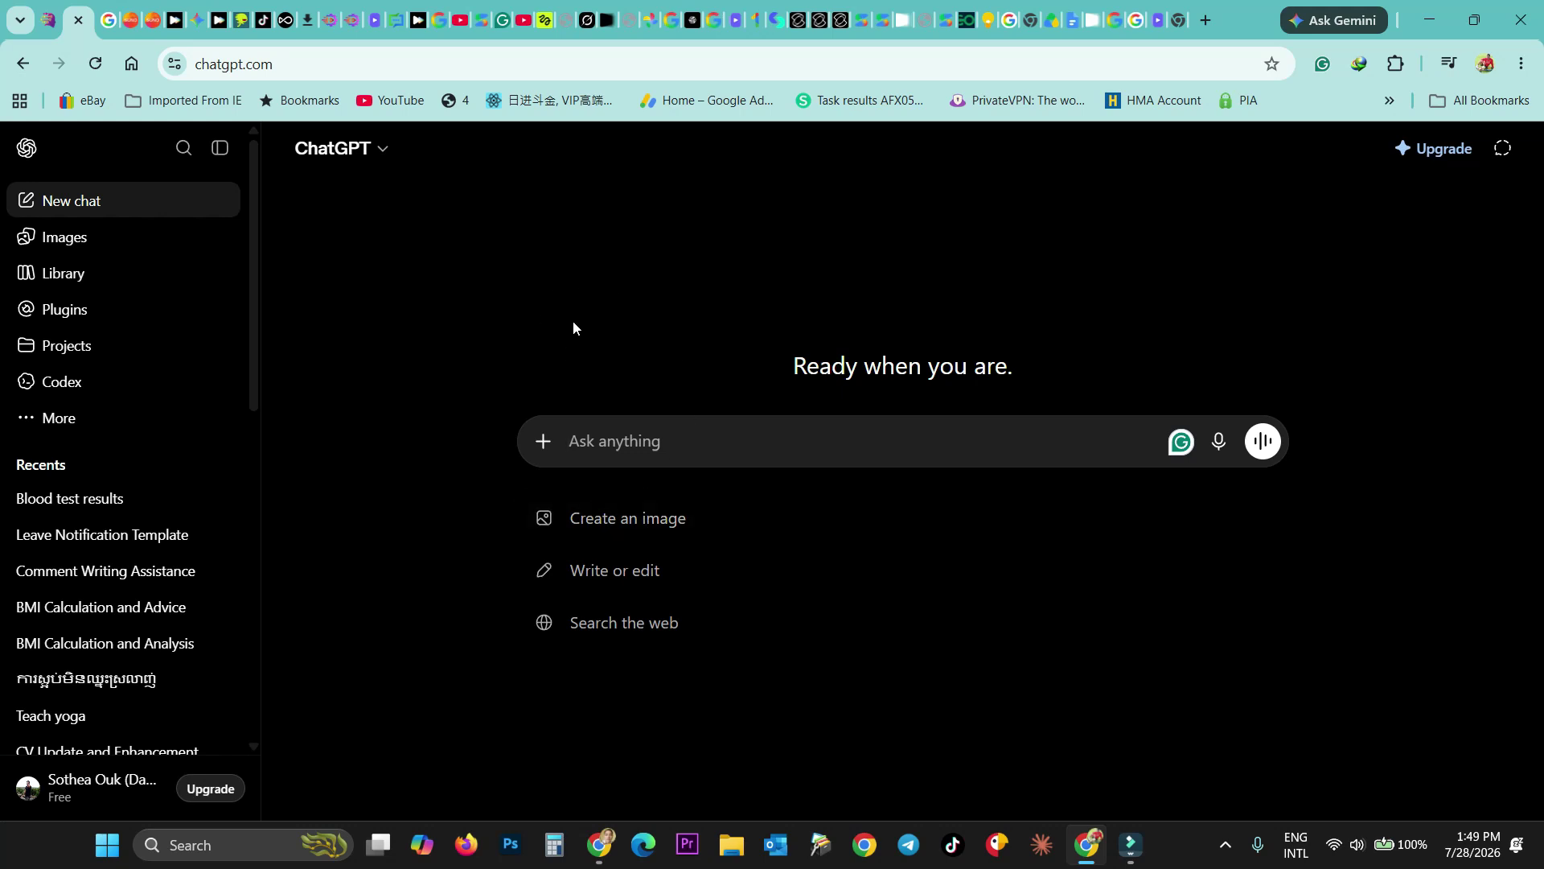
# - Send the request "Create suno prompt for DIY music video, The DIY video is about free energy water pump"
pyautogui.write('Crea')
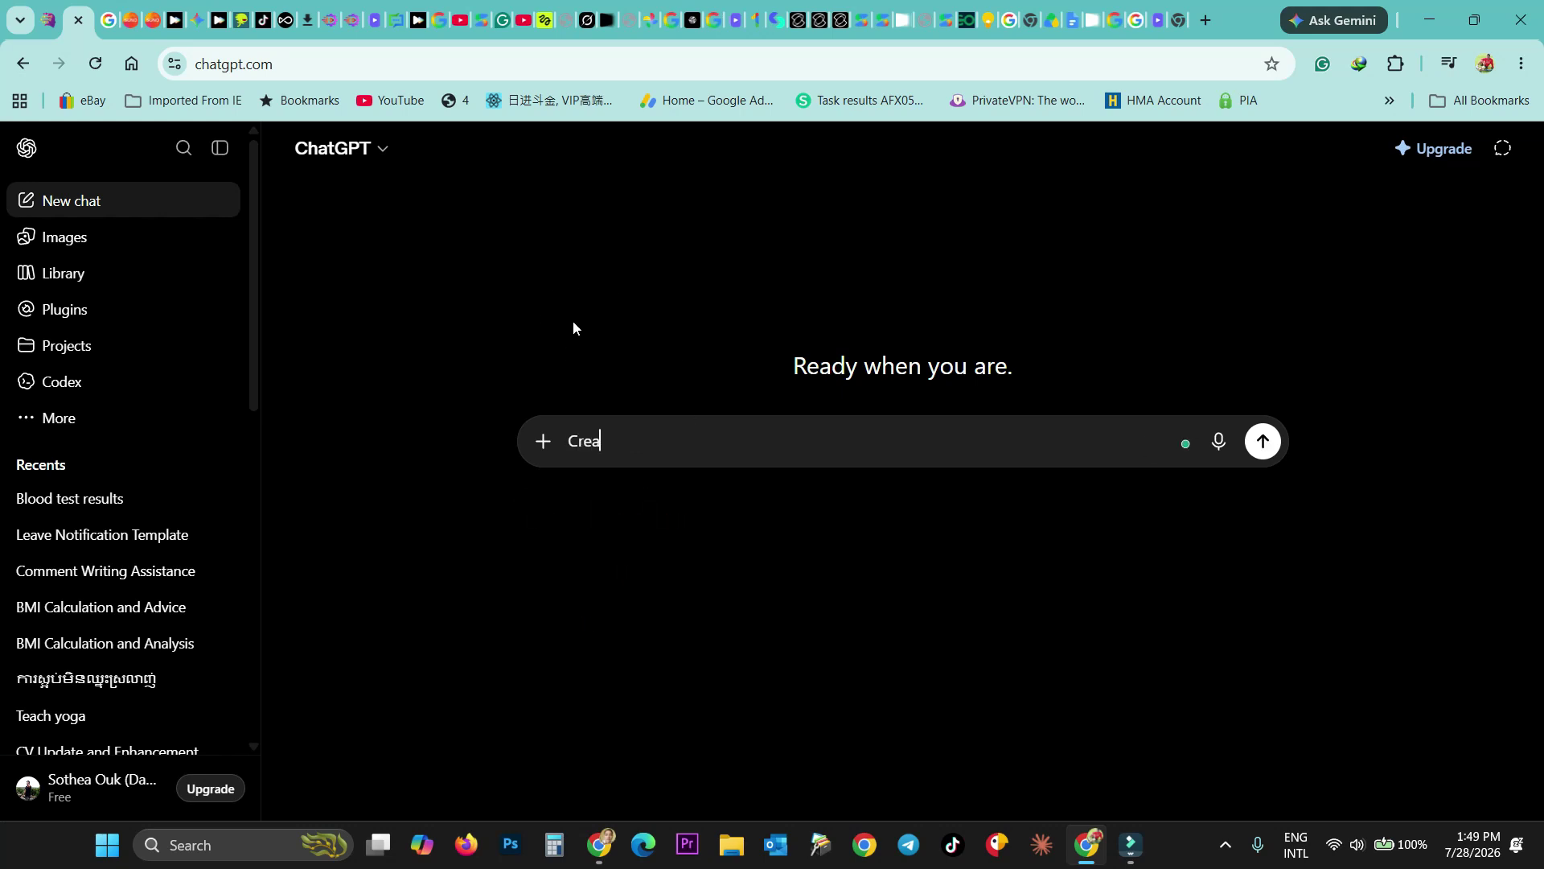
pyautogui.write('te')
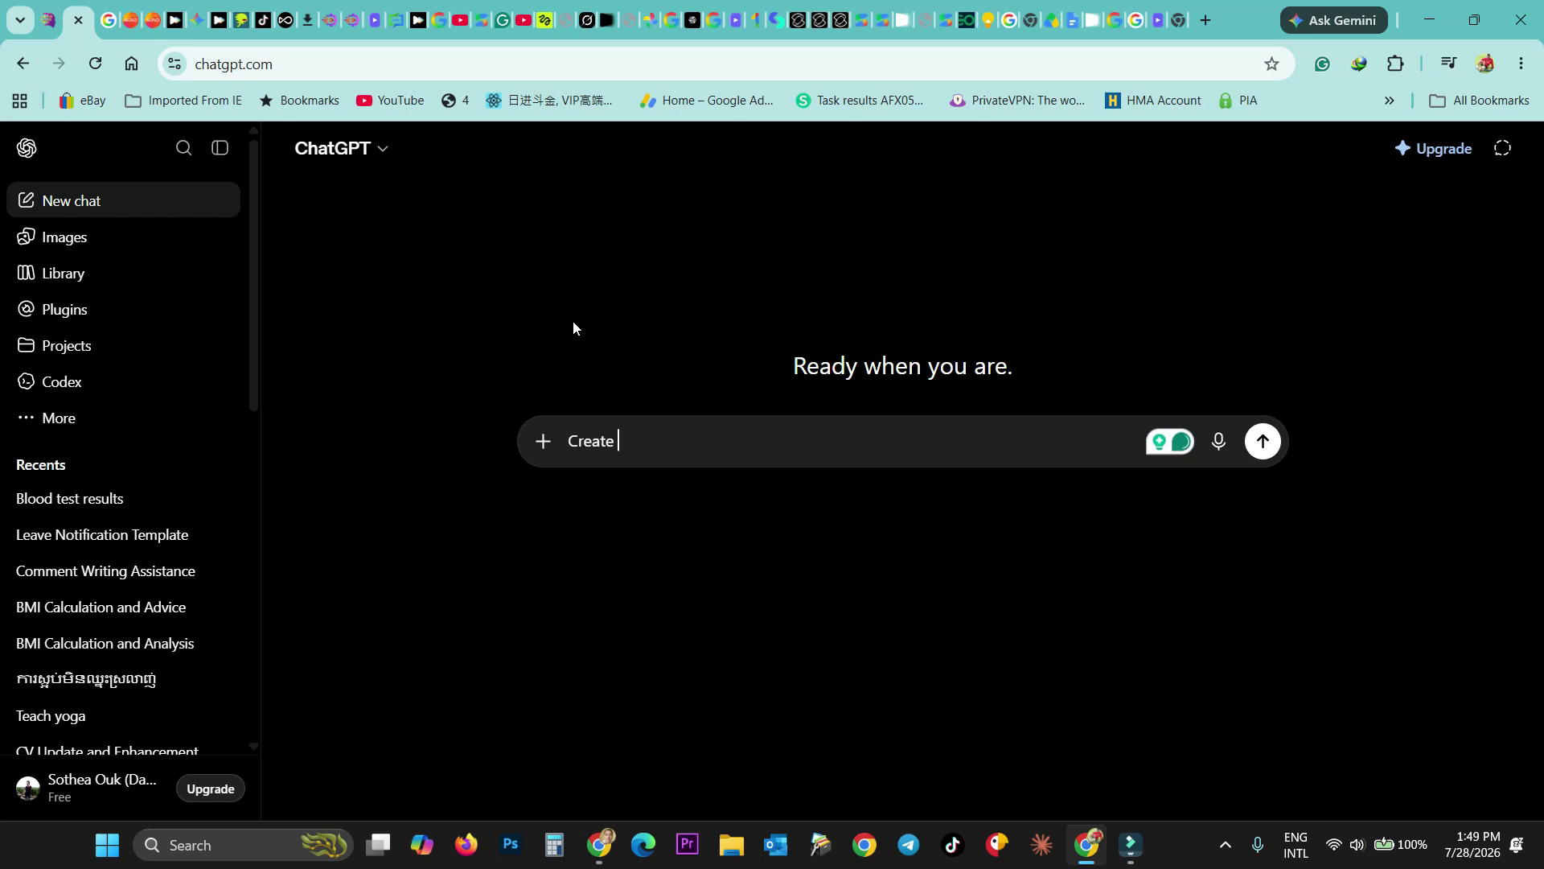
pyautogui.write(' suno ')
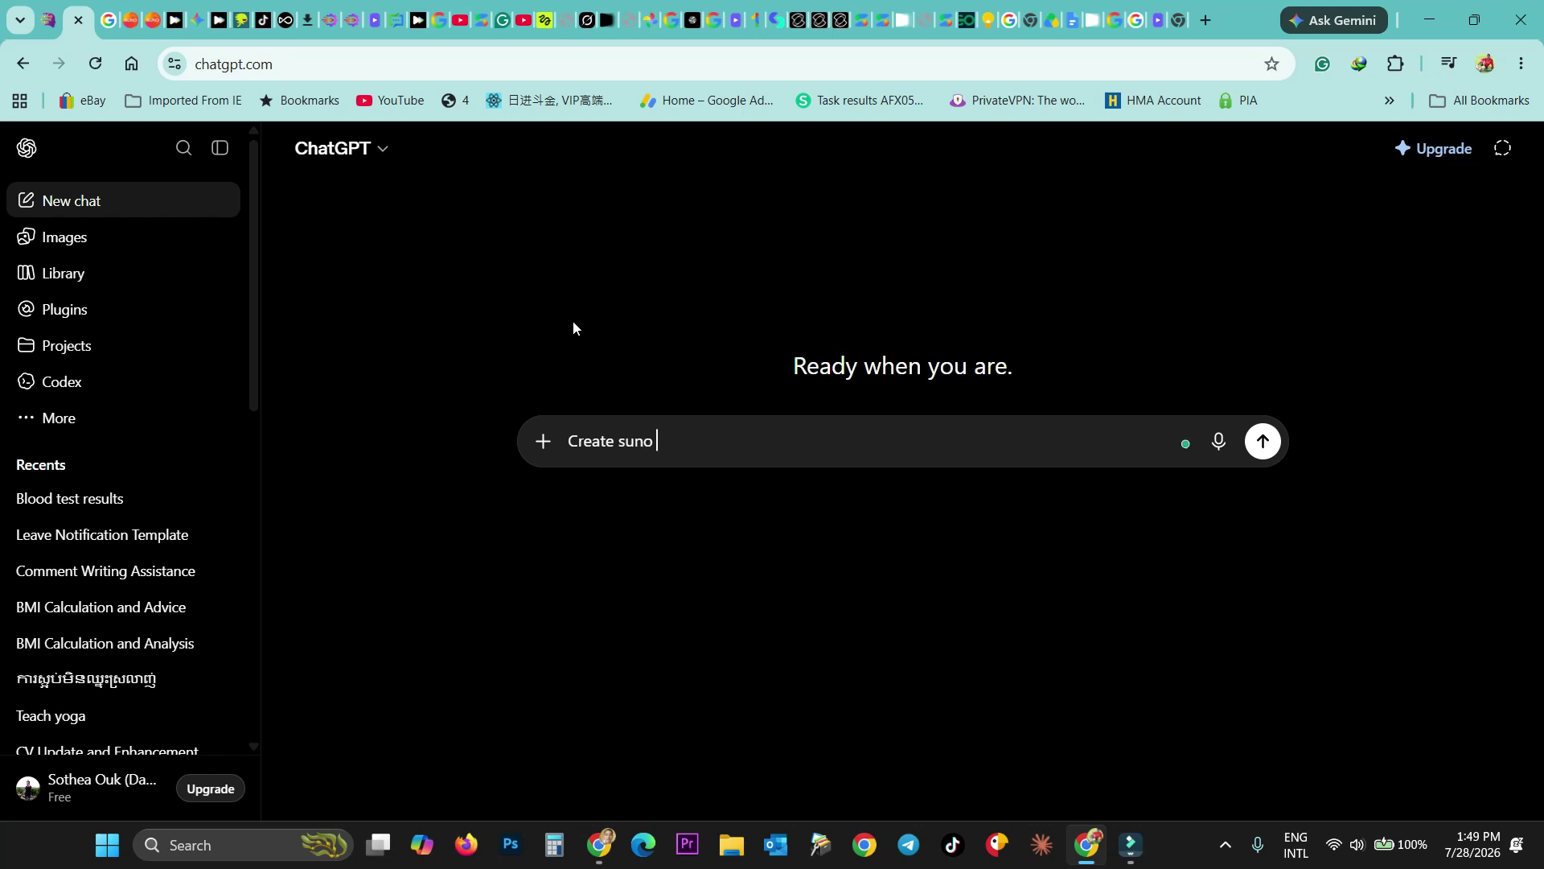
pyautogui.write('prompt for ')
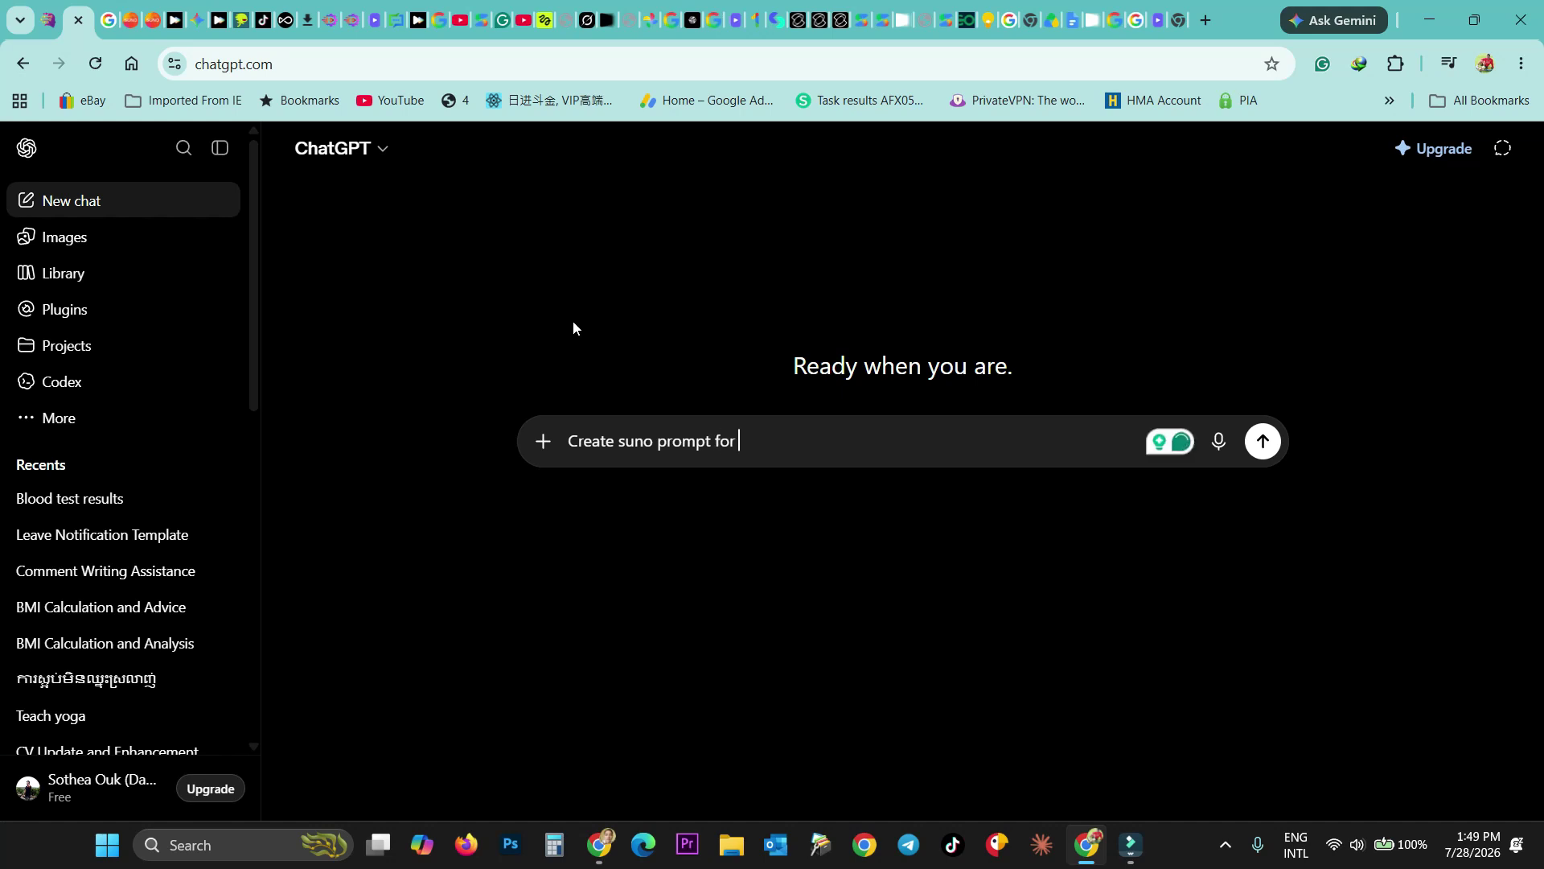
pyautogui.write('DIY m')
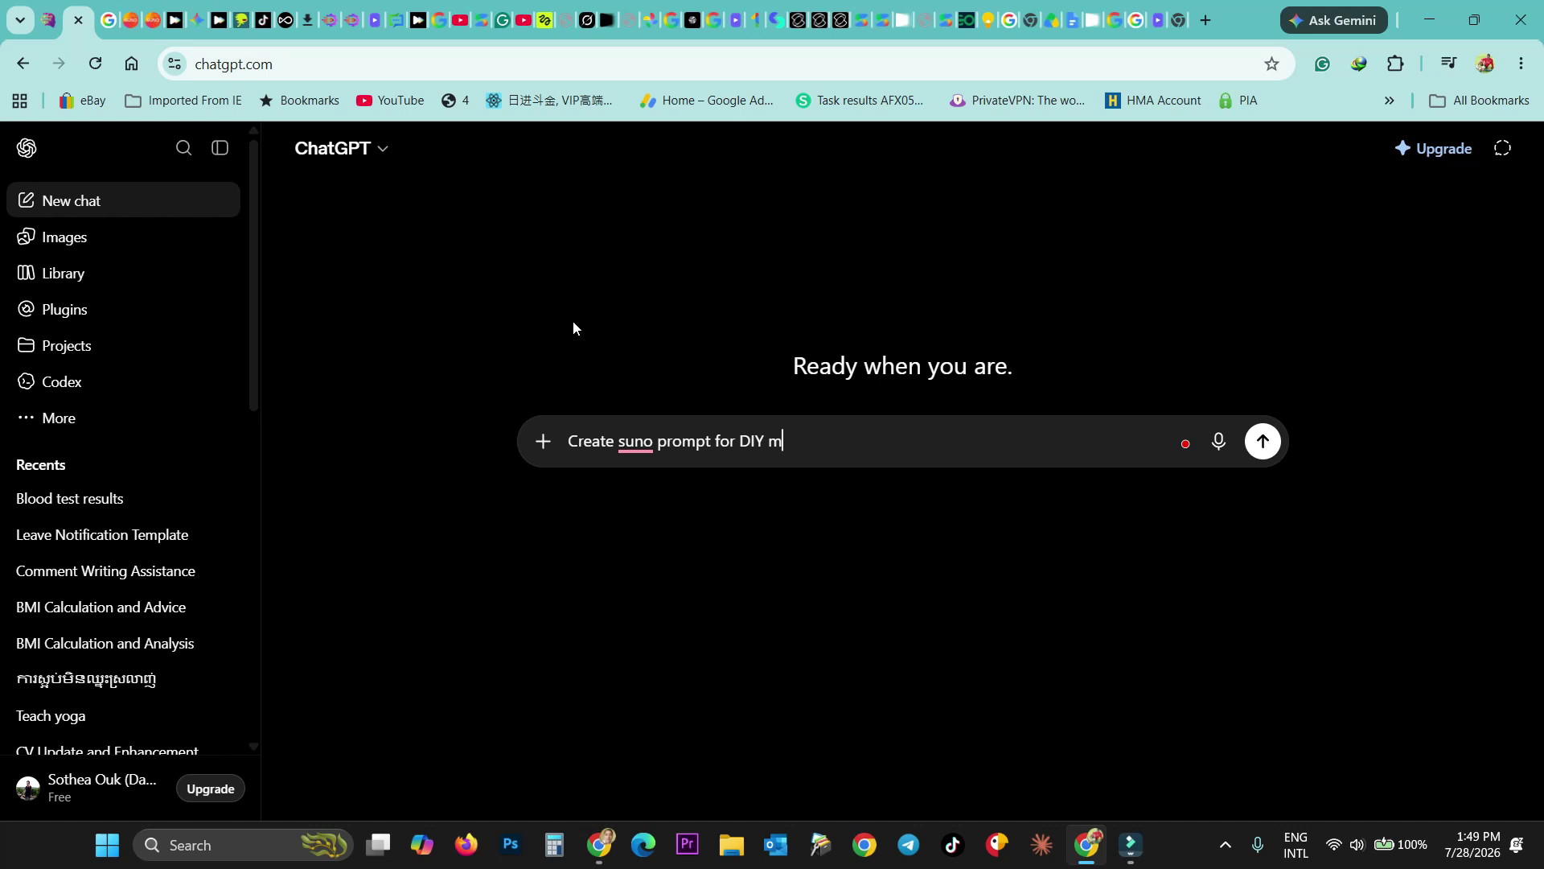
pyautogui.write('usic ')
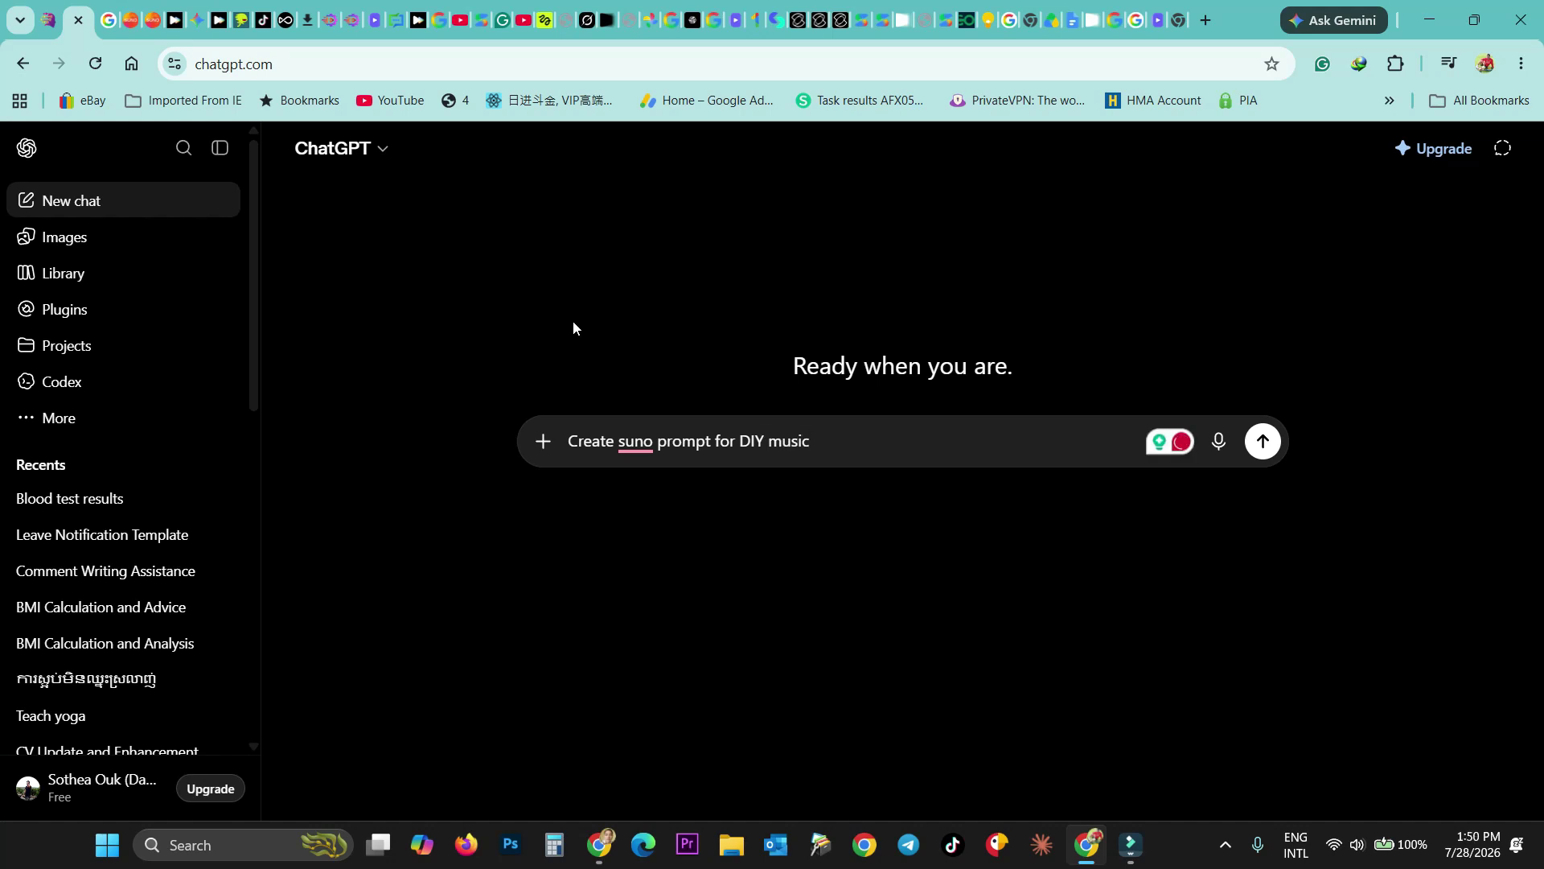
pyautogui.write('video , Tpe')
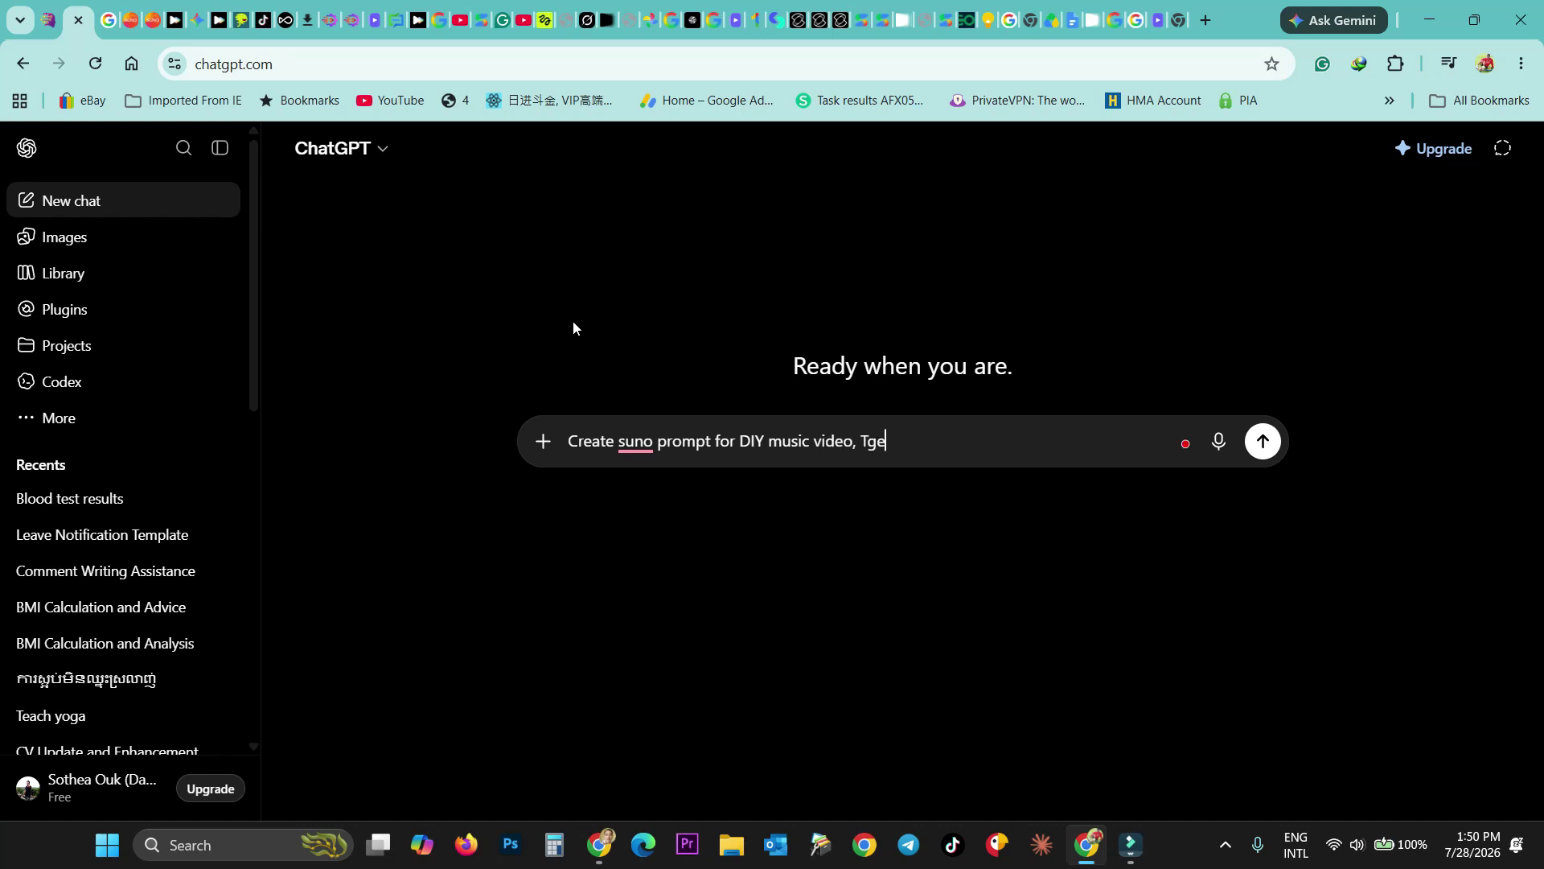
pyautogui.press('BackSpace')
pyautogui.press('BackSpace')
pyautogui.write('he DIY video is about')
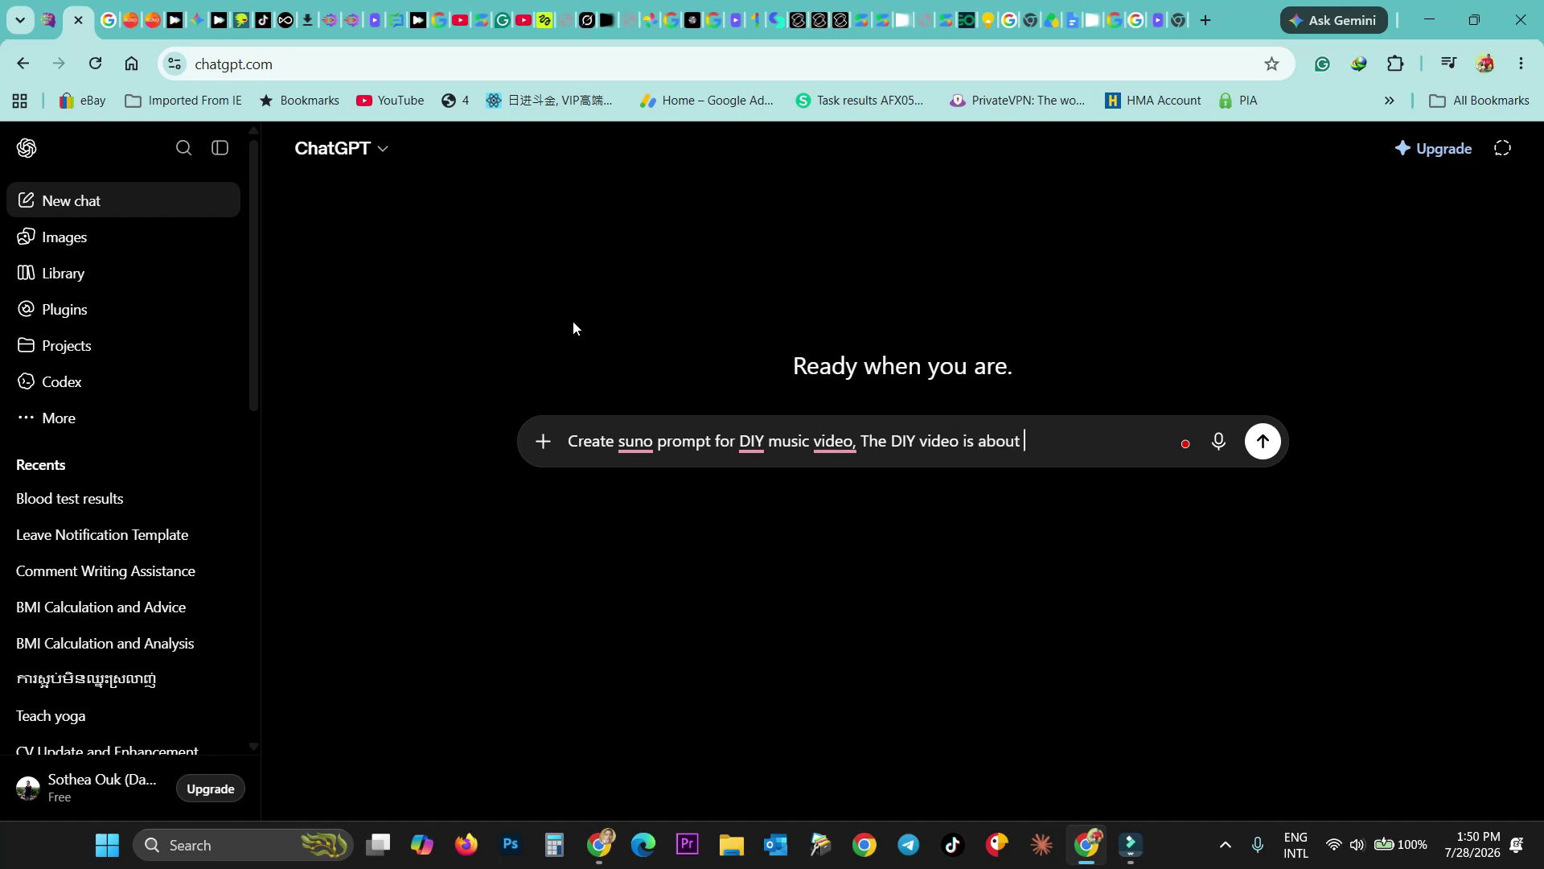
pyautogui.write(' free energy water pum')
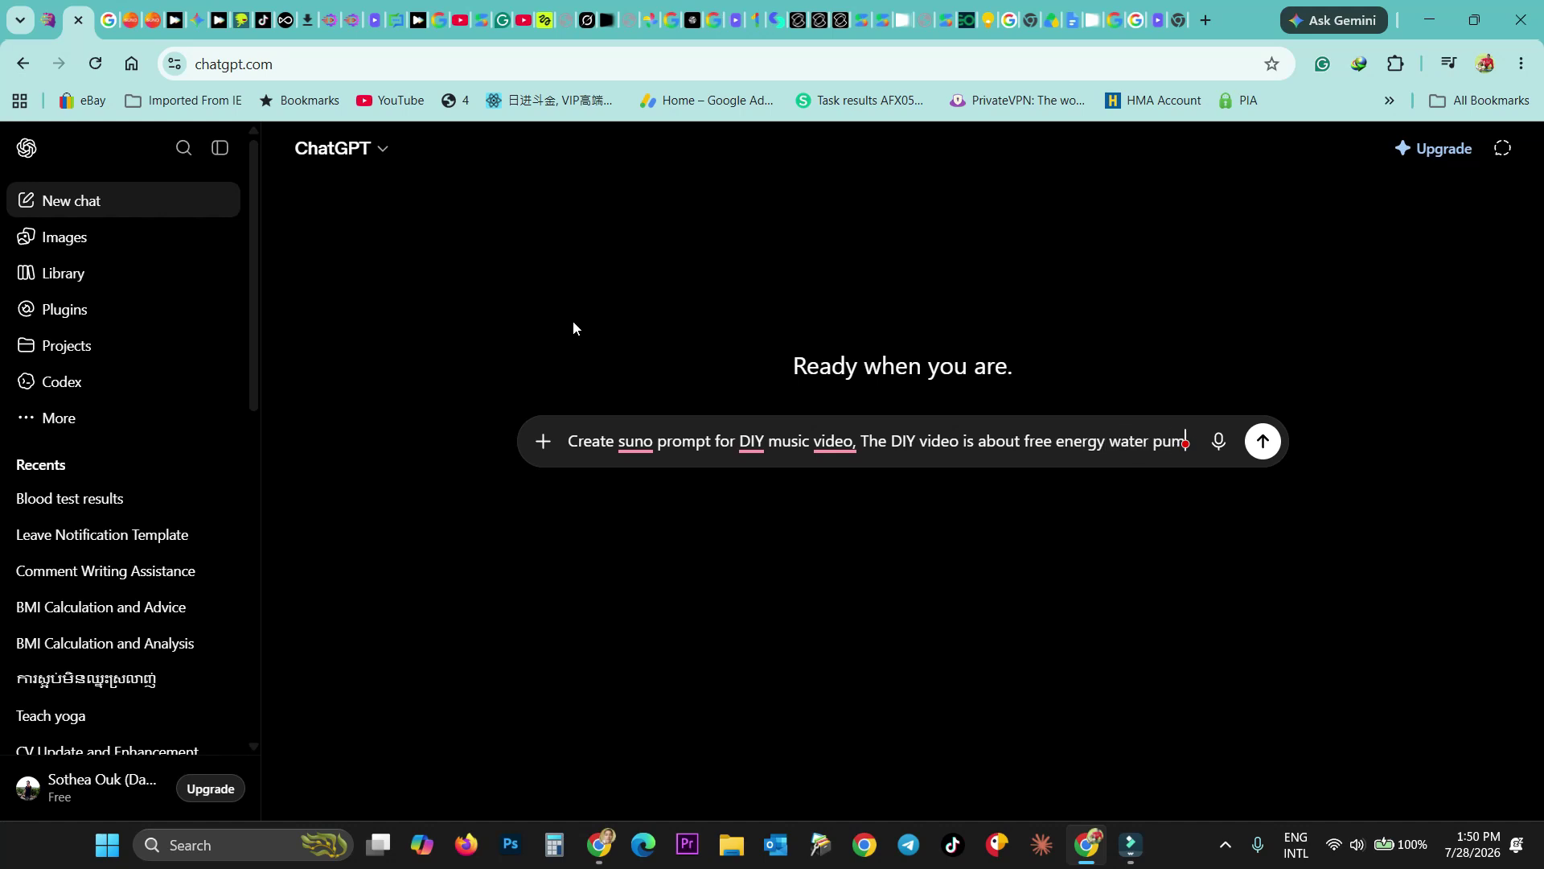
pyautogui.write('p')
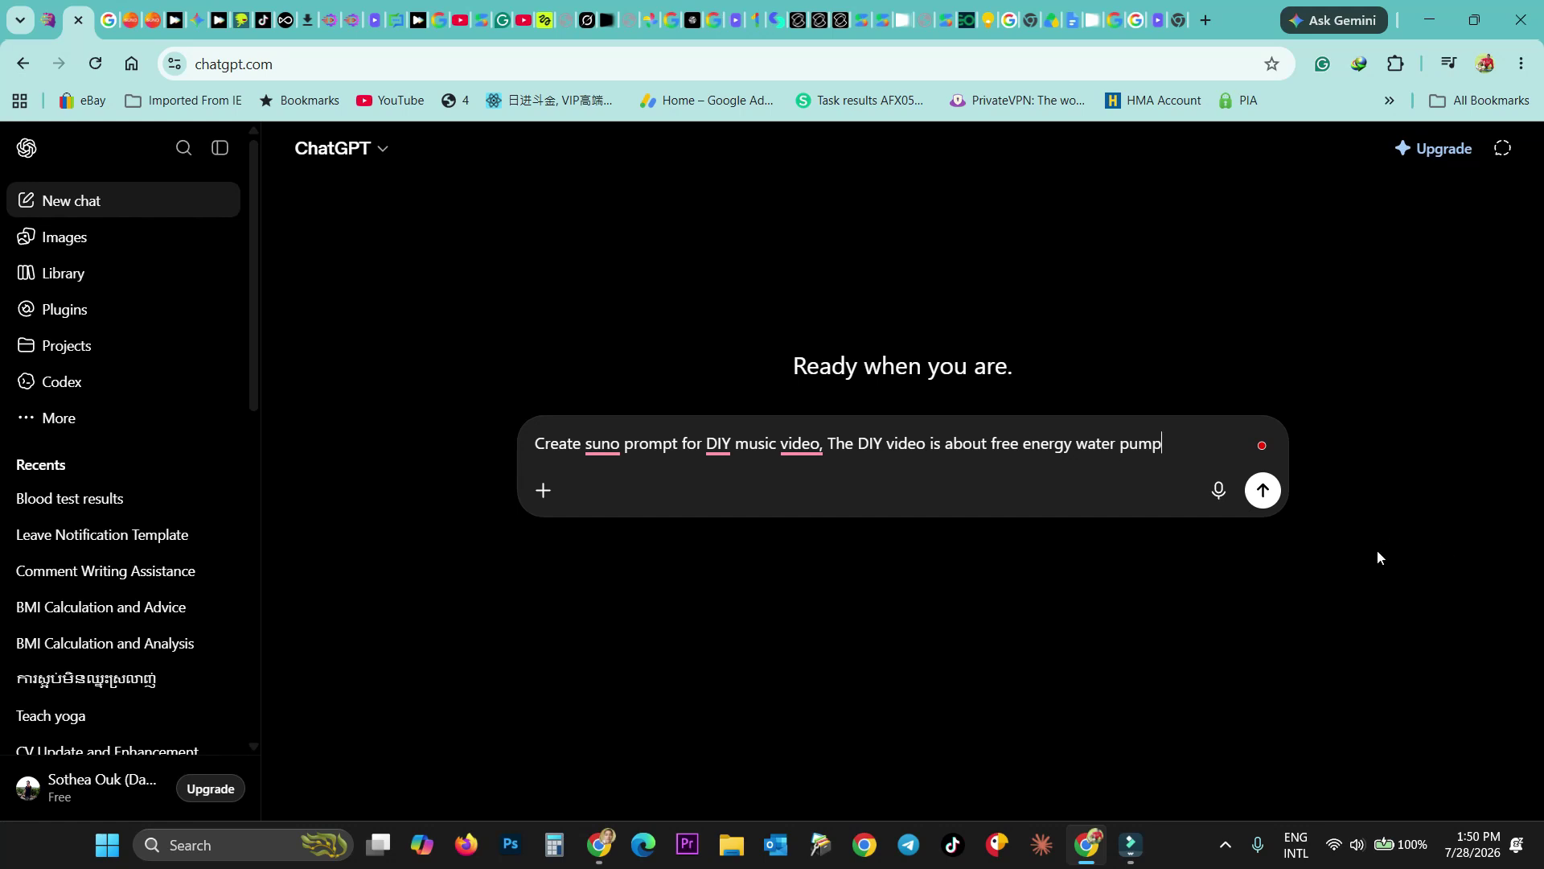
pyautogui.click(1263, 491)
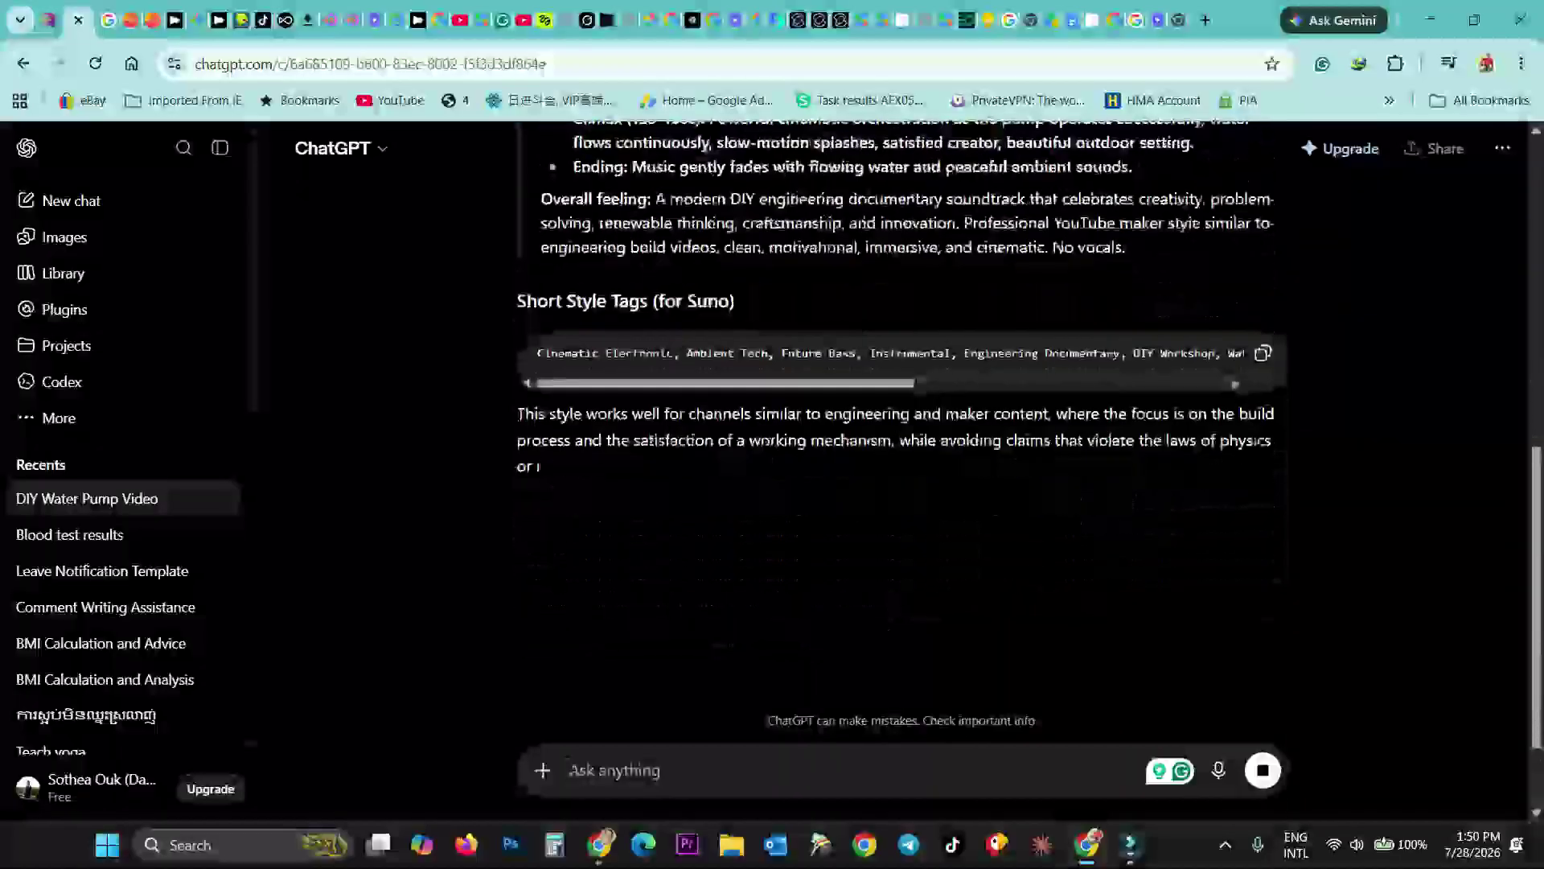
# - Read through the generated Suno style prompt, including its instruments, structure, overall feeling and short style tags
pyautogui.scroll(3, 574, 328)
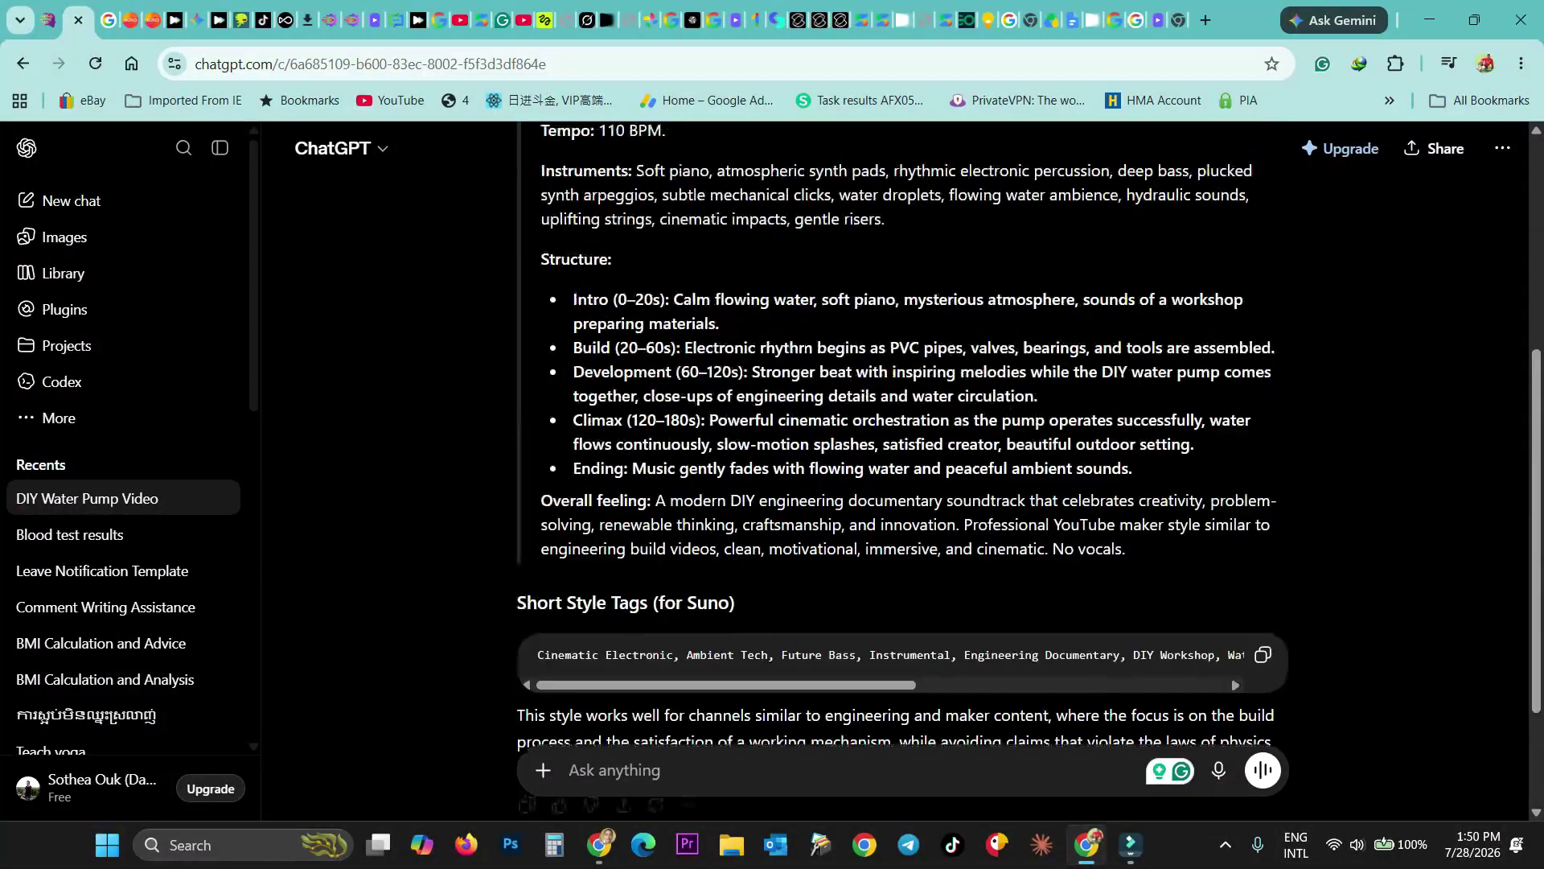
pyautogui.scroll(3, 575, 328)
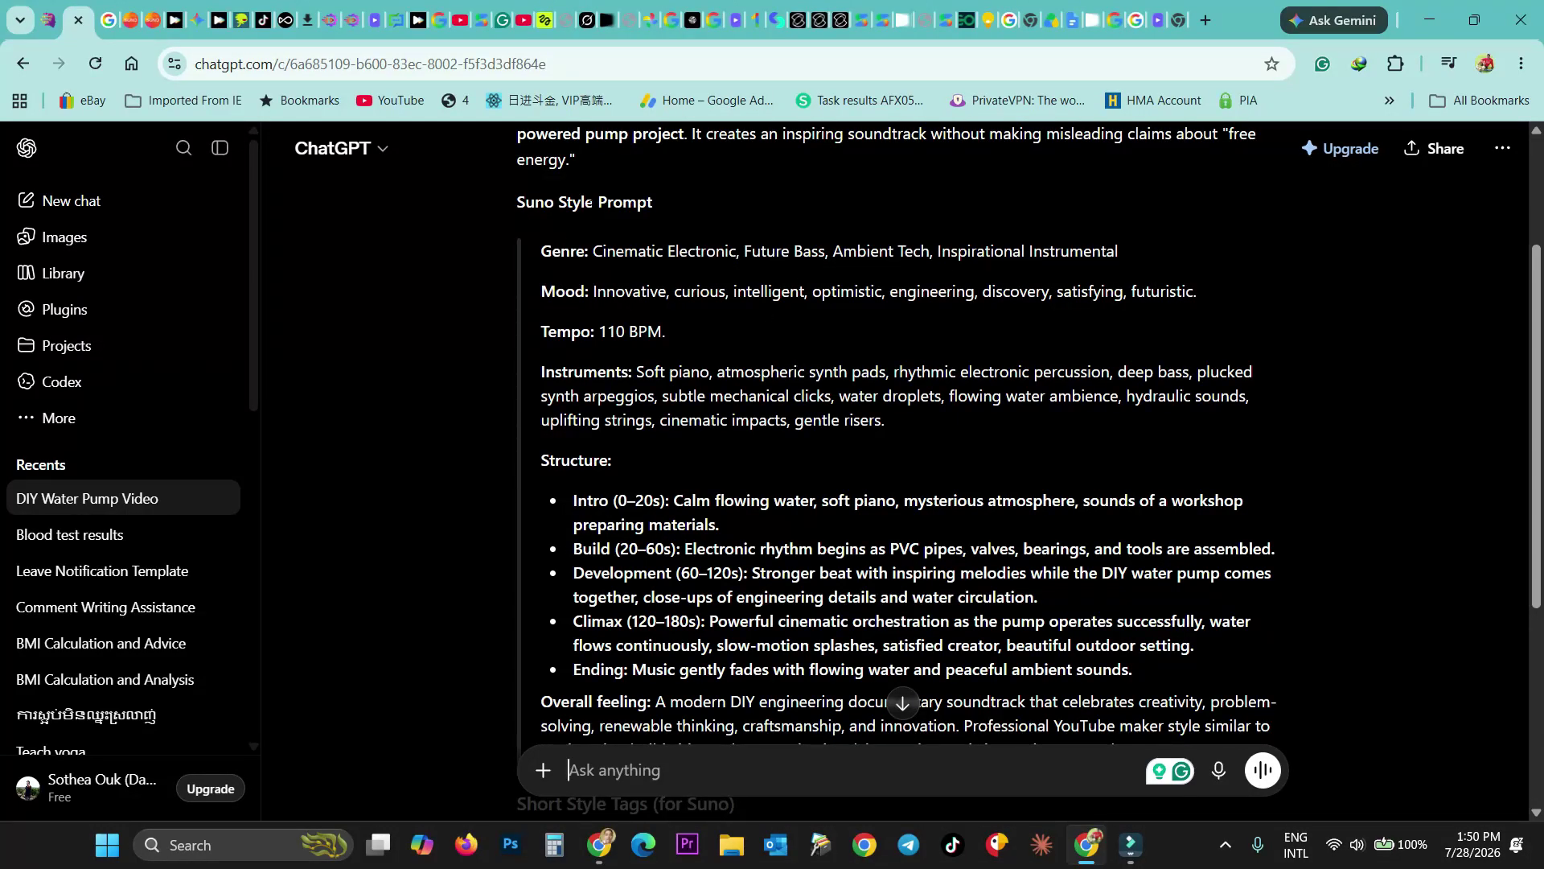
pyautogui.scroll(-5, 768, 330)
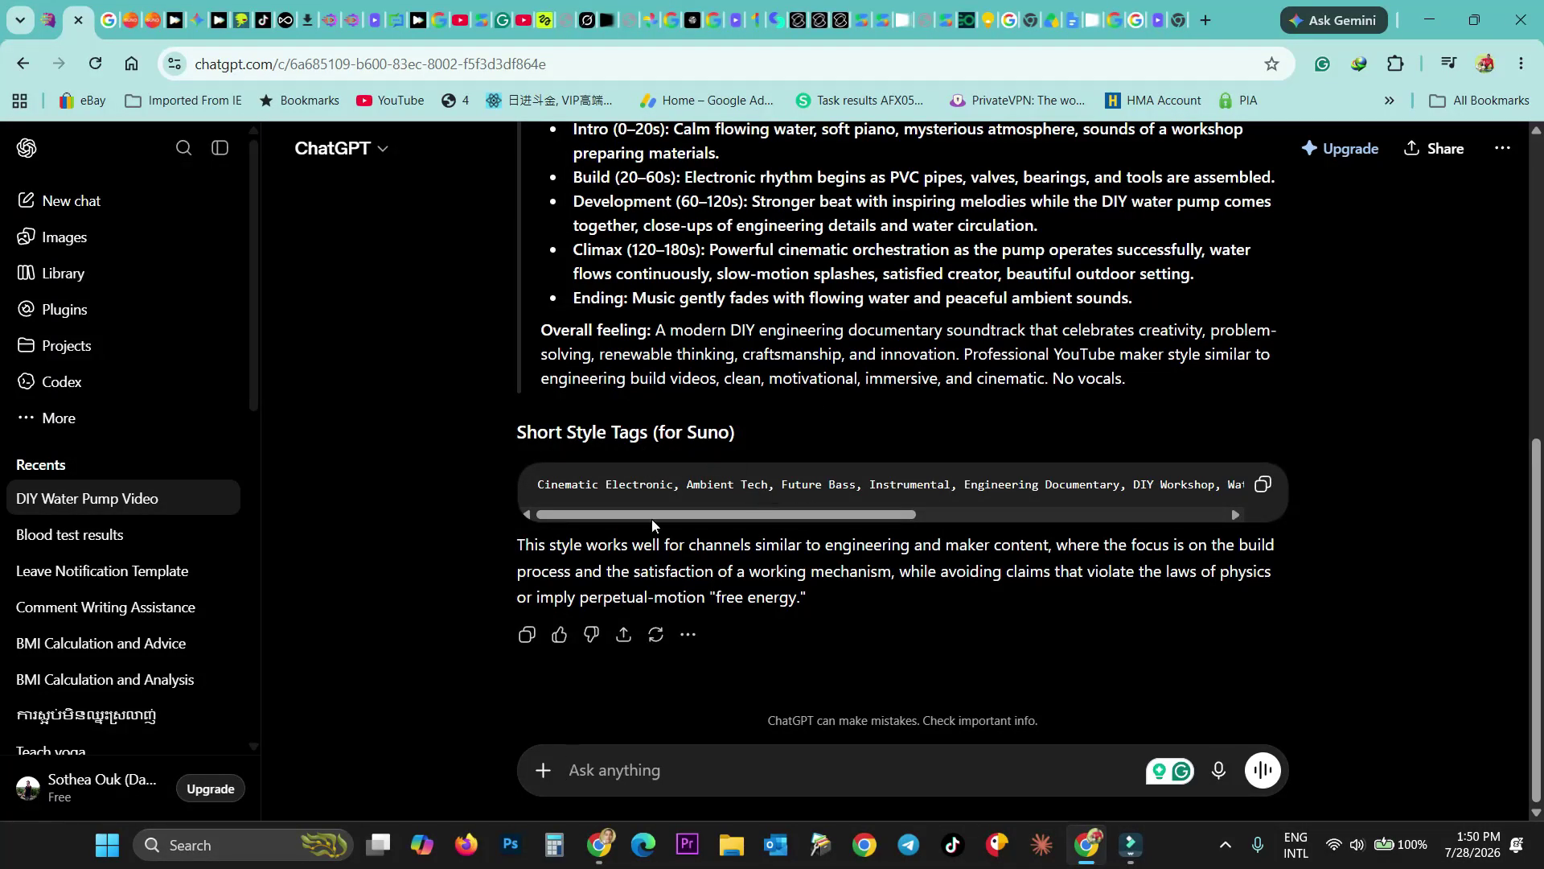
pyautogui.scroll(3, 674, 346)
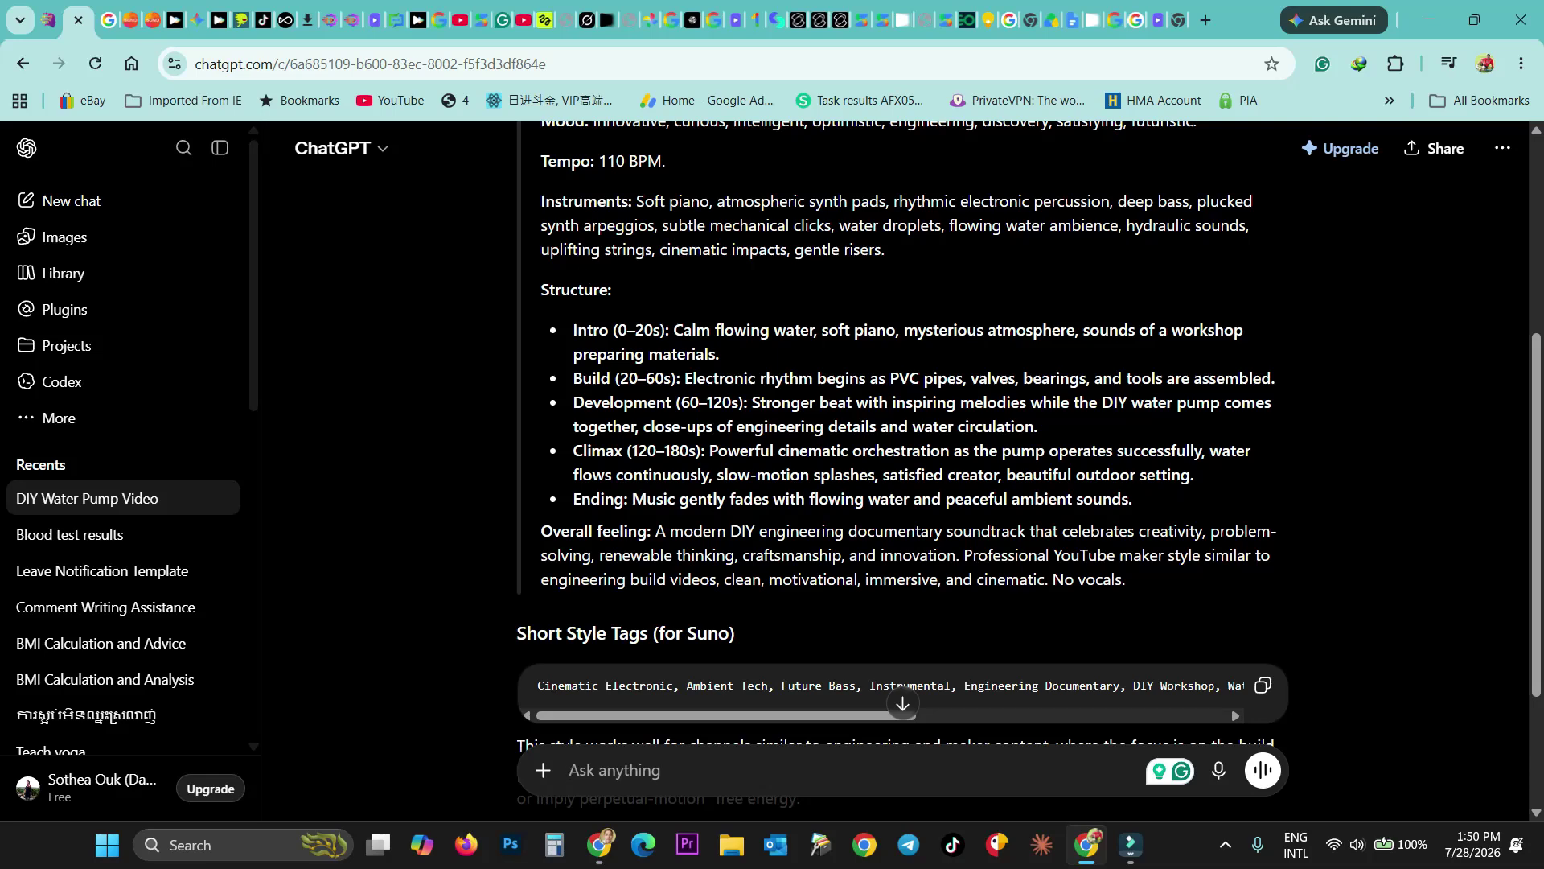
pyautogui.moveTo(540, 201); pyautogui.dragTo(907, 452)
pyautogui.scroll(-3, 1082, 491)
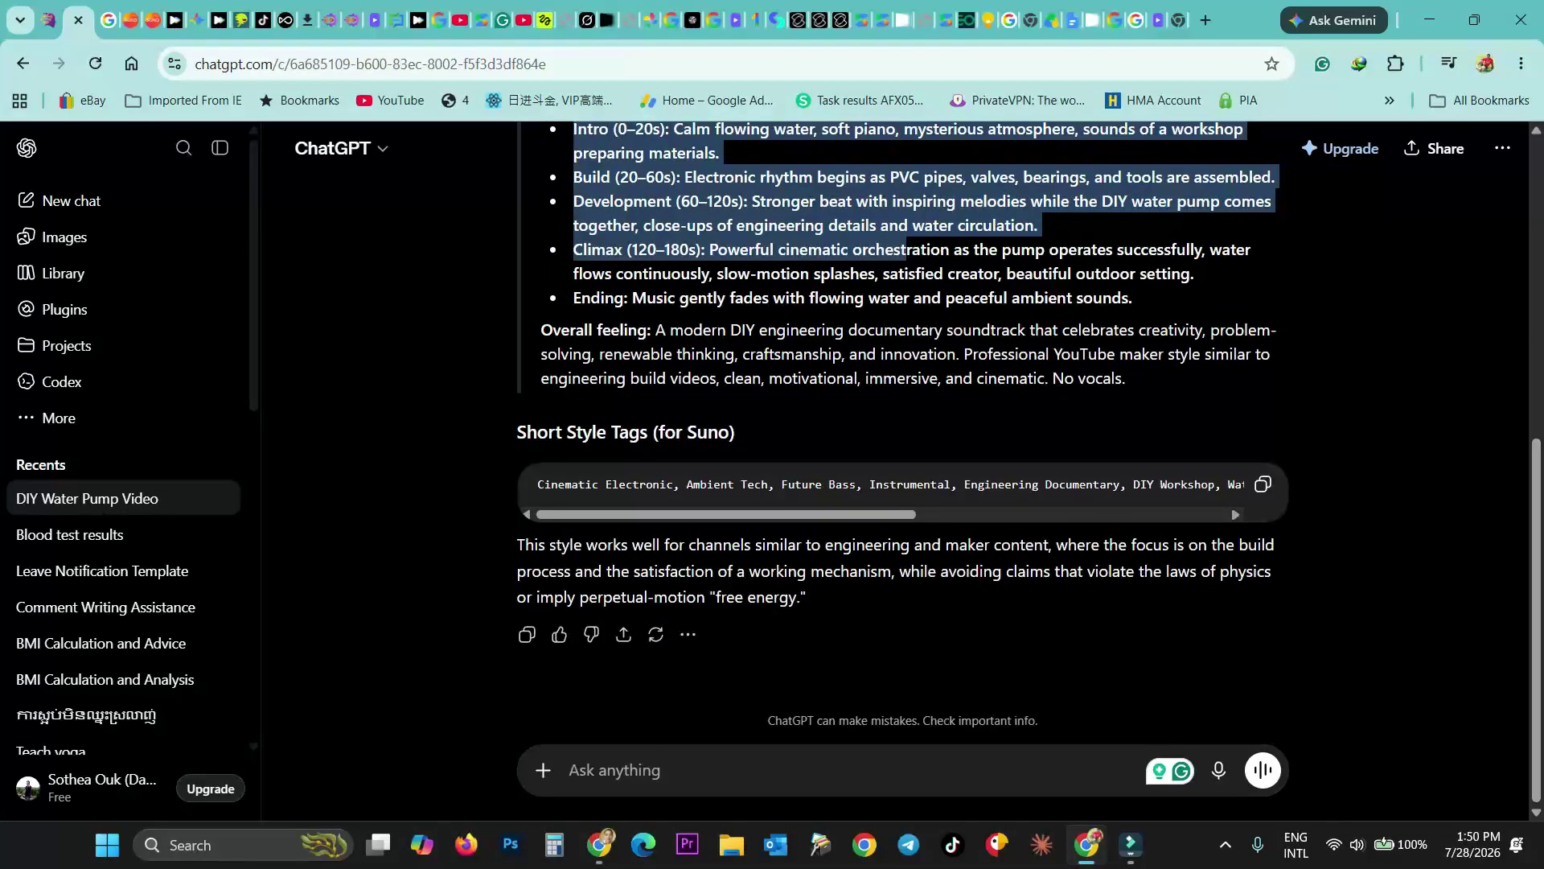
pyautogui.click(1200, 481)
pyautogui.moveTo(826, 515); pyautogui.dragTo(601, 568)
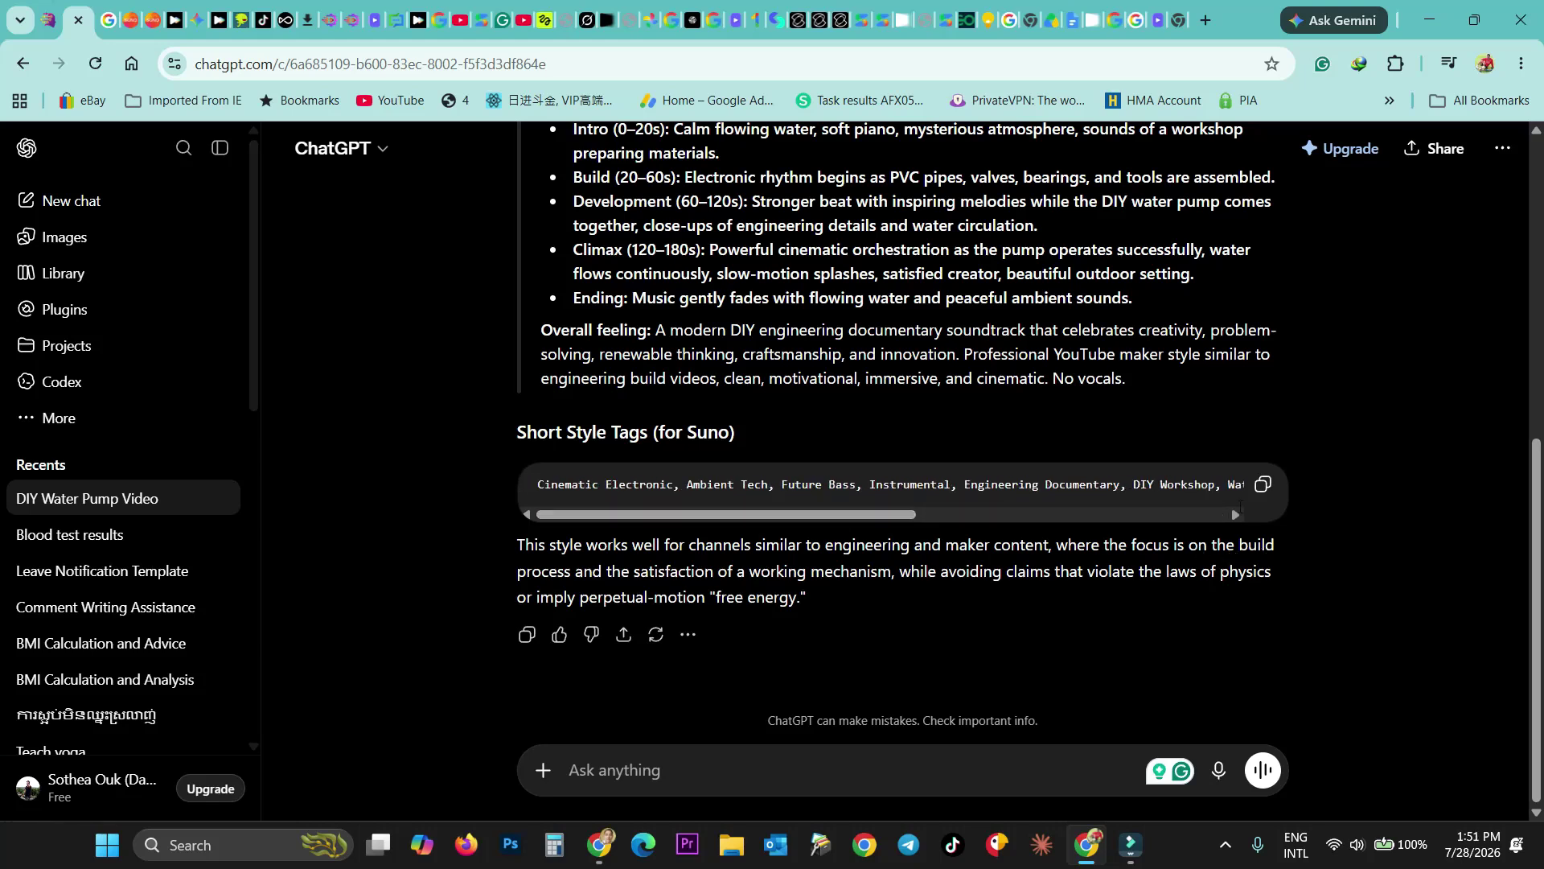
# - Copy the Short Style Tags from the answer, switch to Suno and paste them into the Song Description
pyautogui.click(1264, 487)
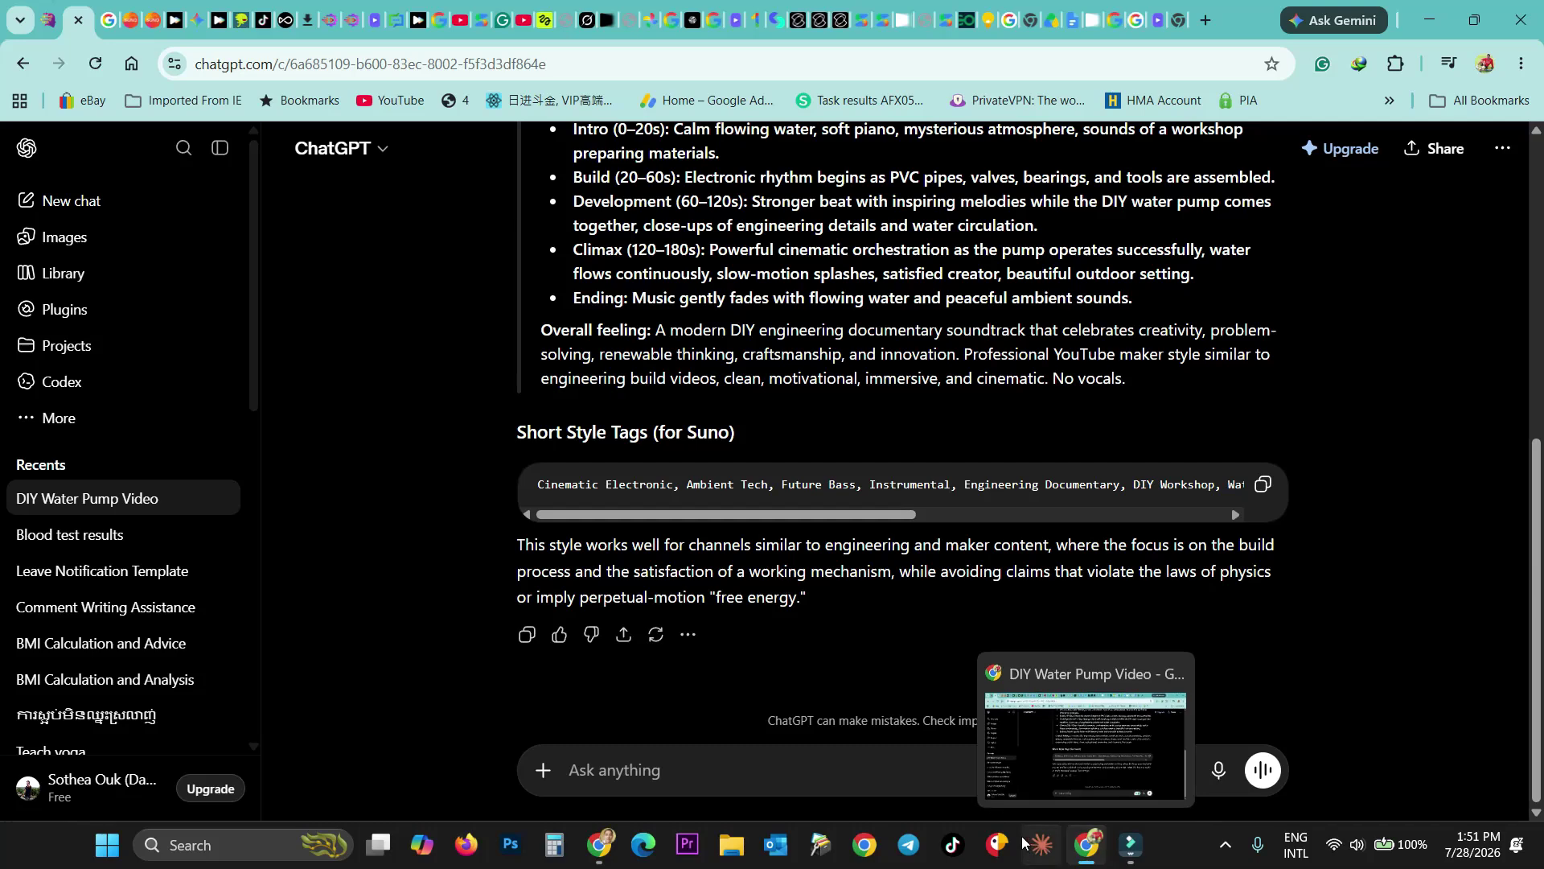
pyautogui.click(599, 845)
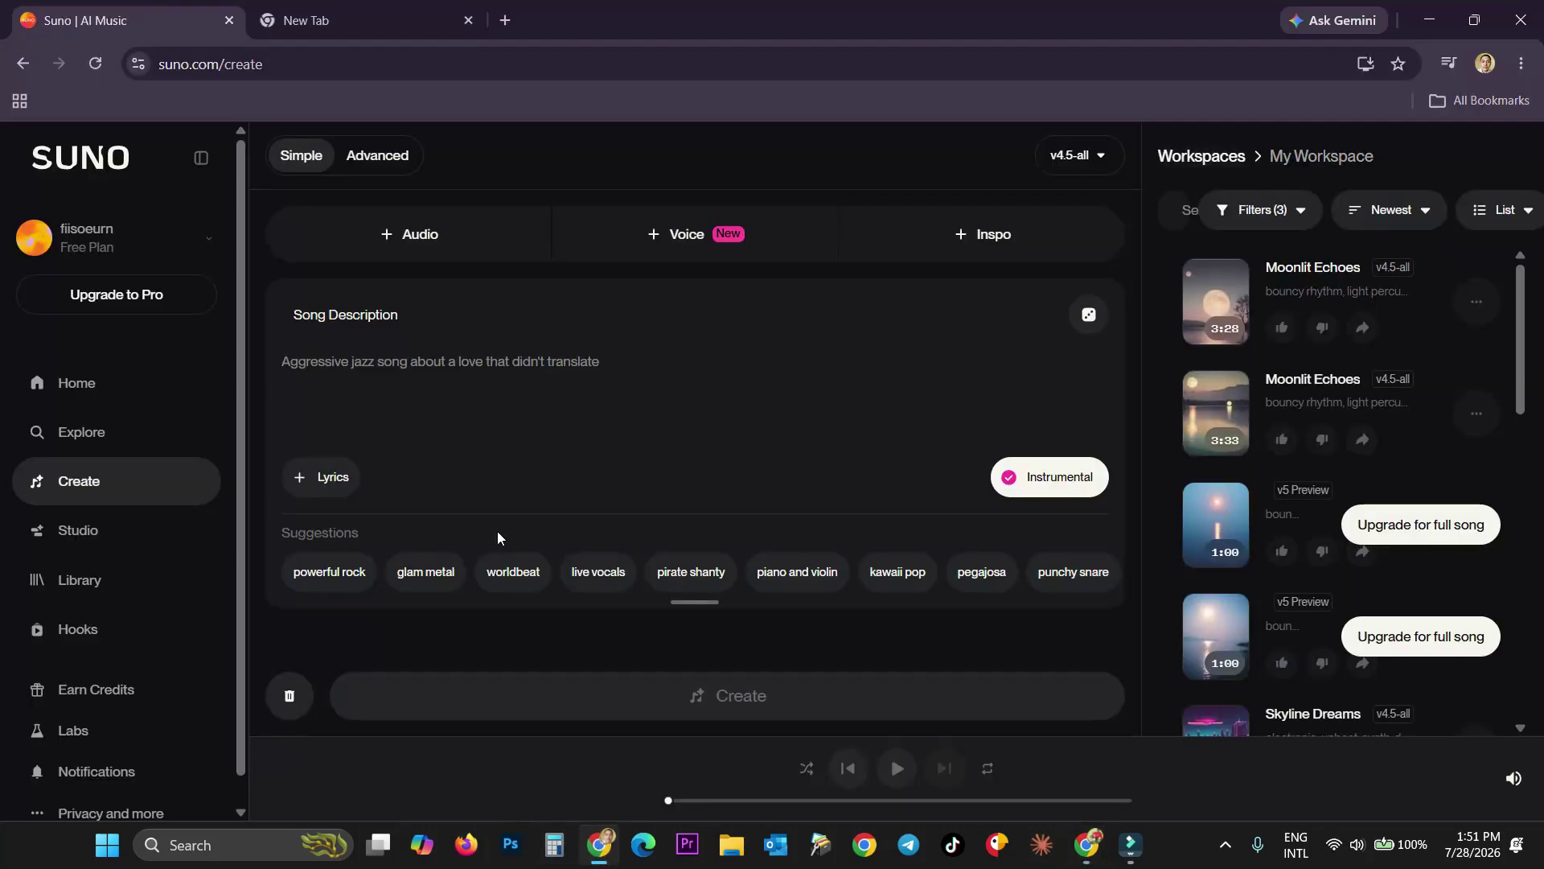
pyautogui.click(374, 358)
pyautogui.hotkey('ctrl', 'v')
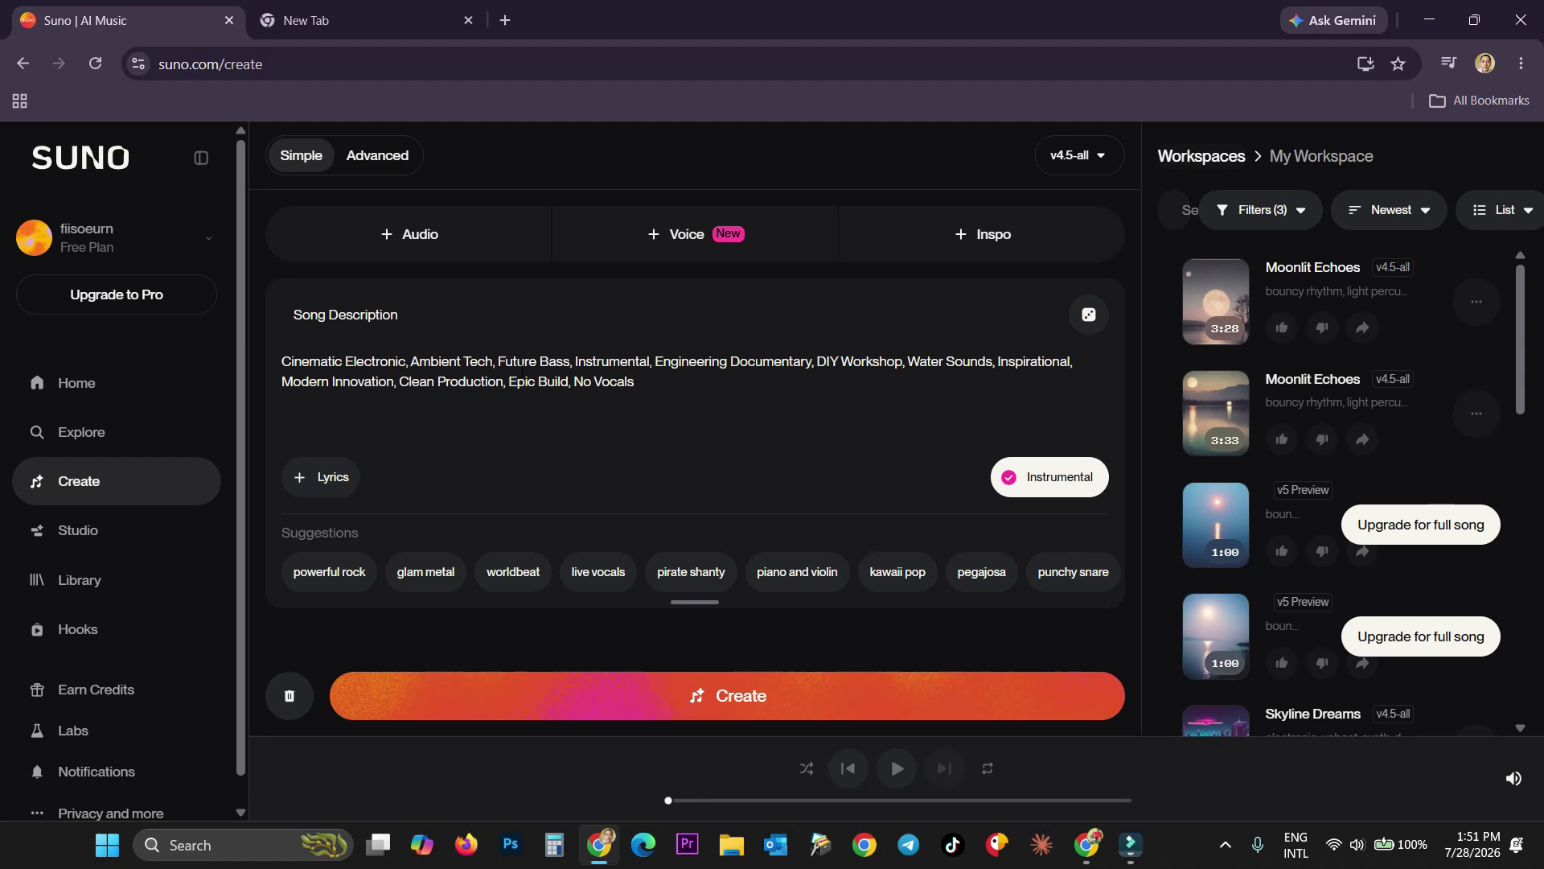
# - Check the DIY Workshop, Water Sounds and Inspirational tags in the description, and generate the instrumental song
pyautogui.click(996, 359)
pyautogui.moveTo(879, 362); pyautogui.dragTo(822, 360)
pyautogui.moveTo(993, 361); pyautogui.dragTo(919, 361)
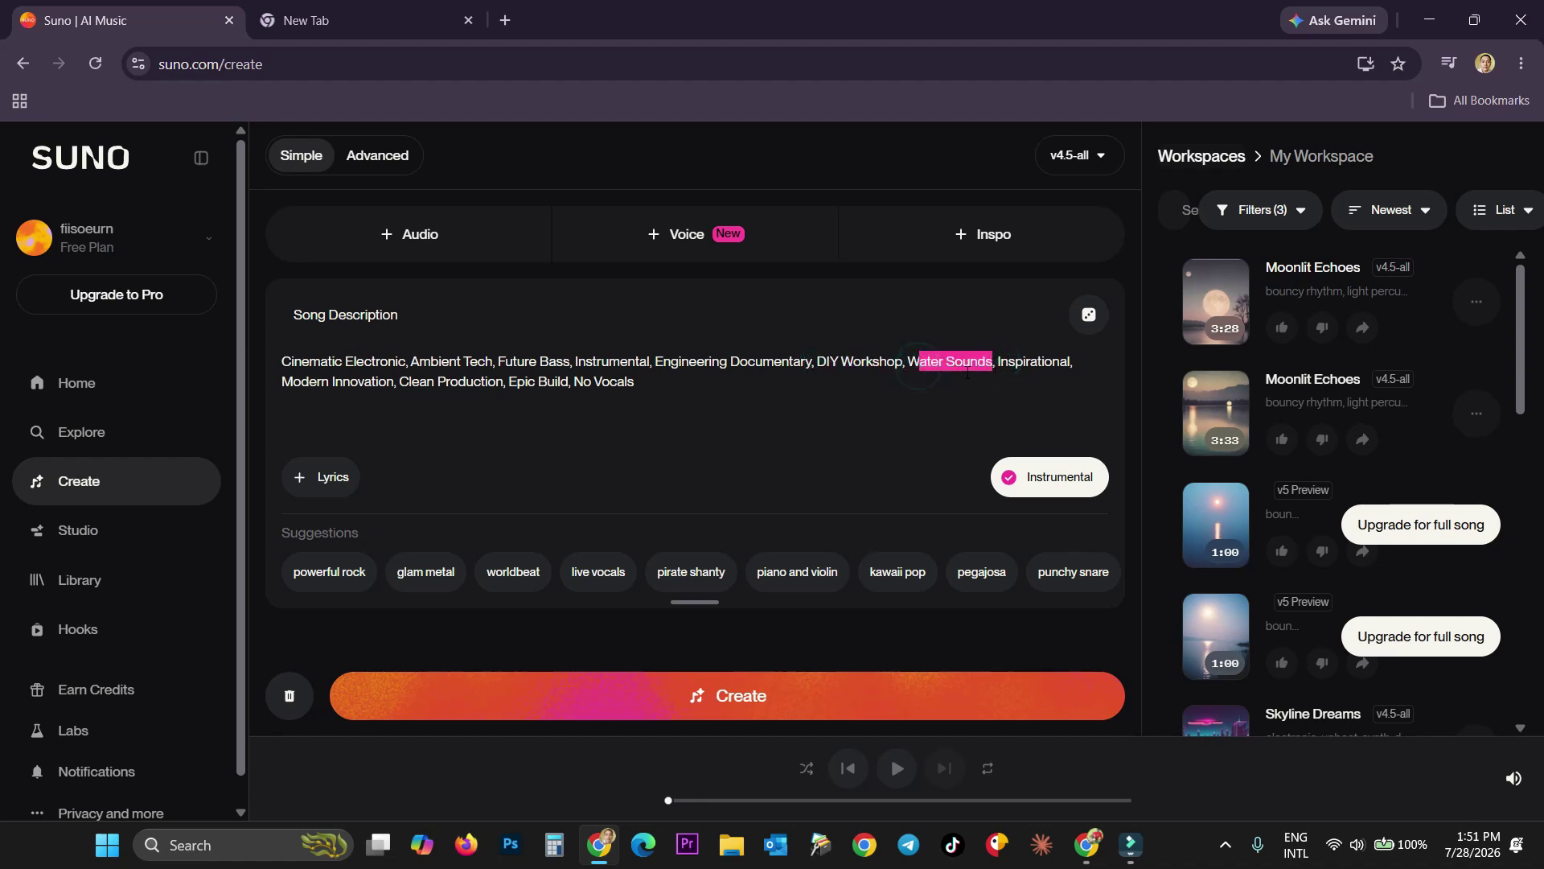
pyautogui.moveTo(1074, 361); pyautogui.dragTo(999, 362)
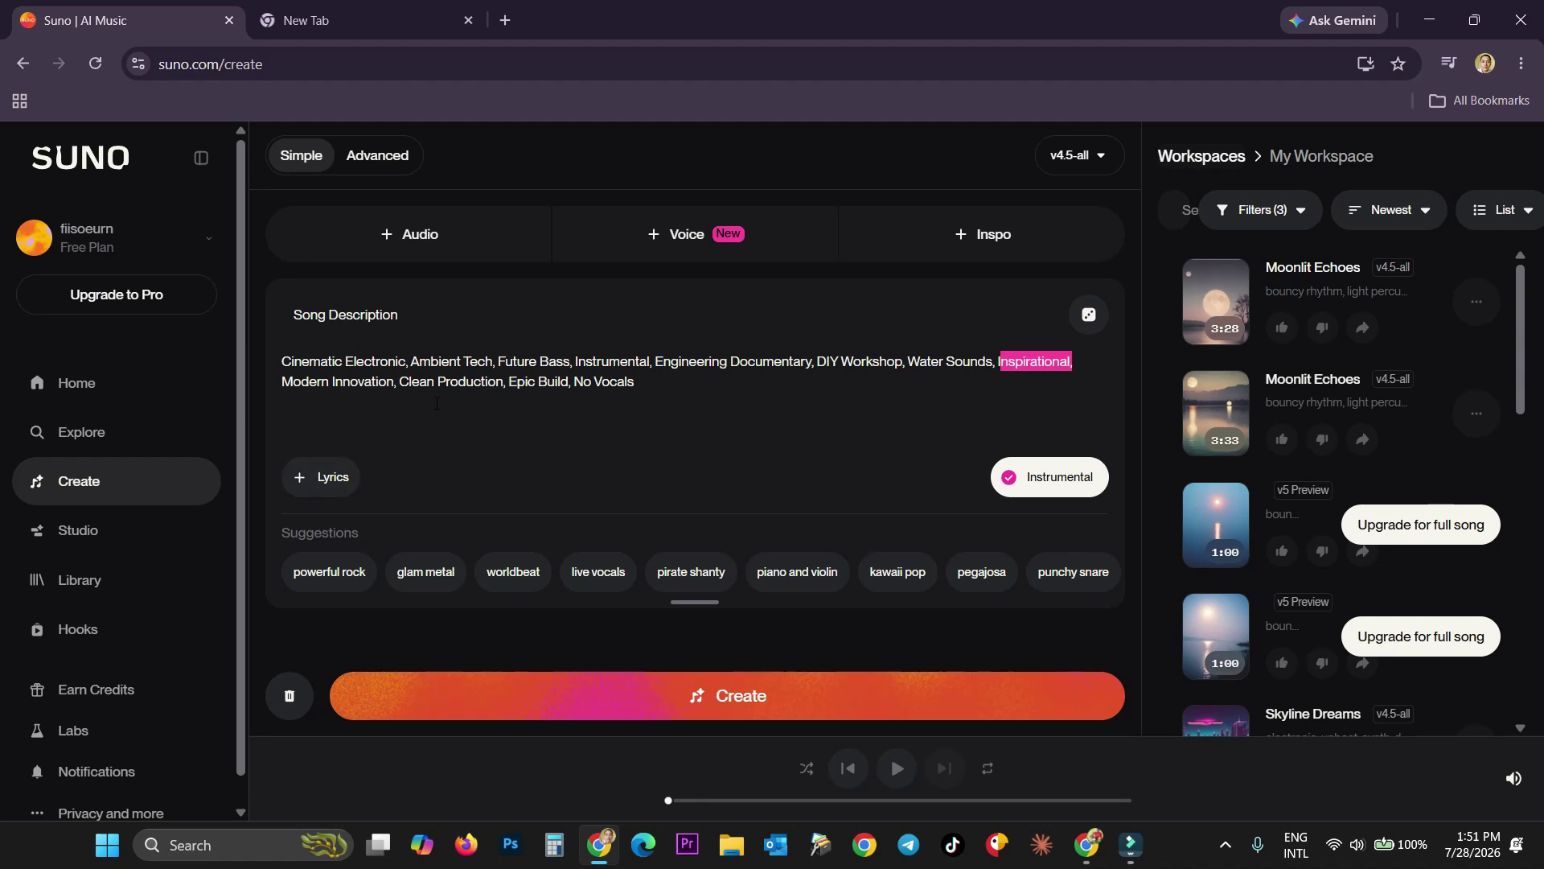
pyautogui.click(652, 386)
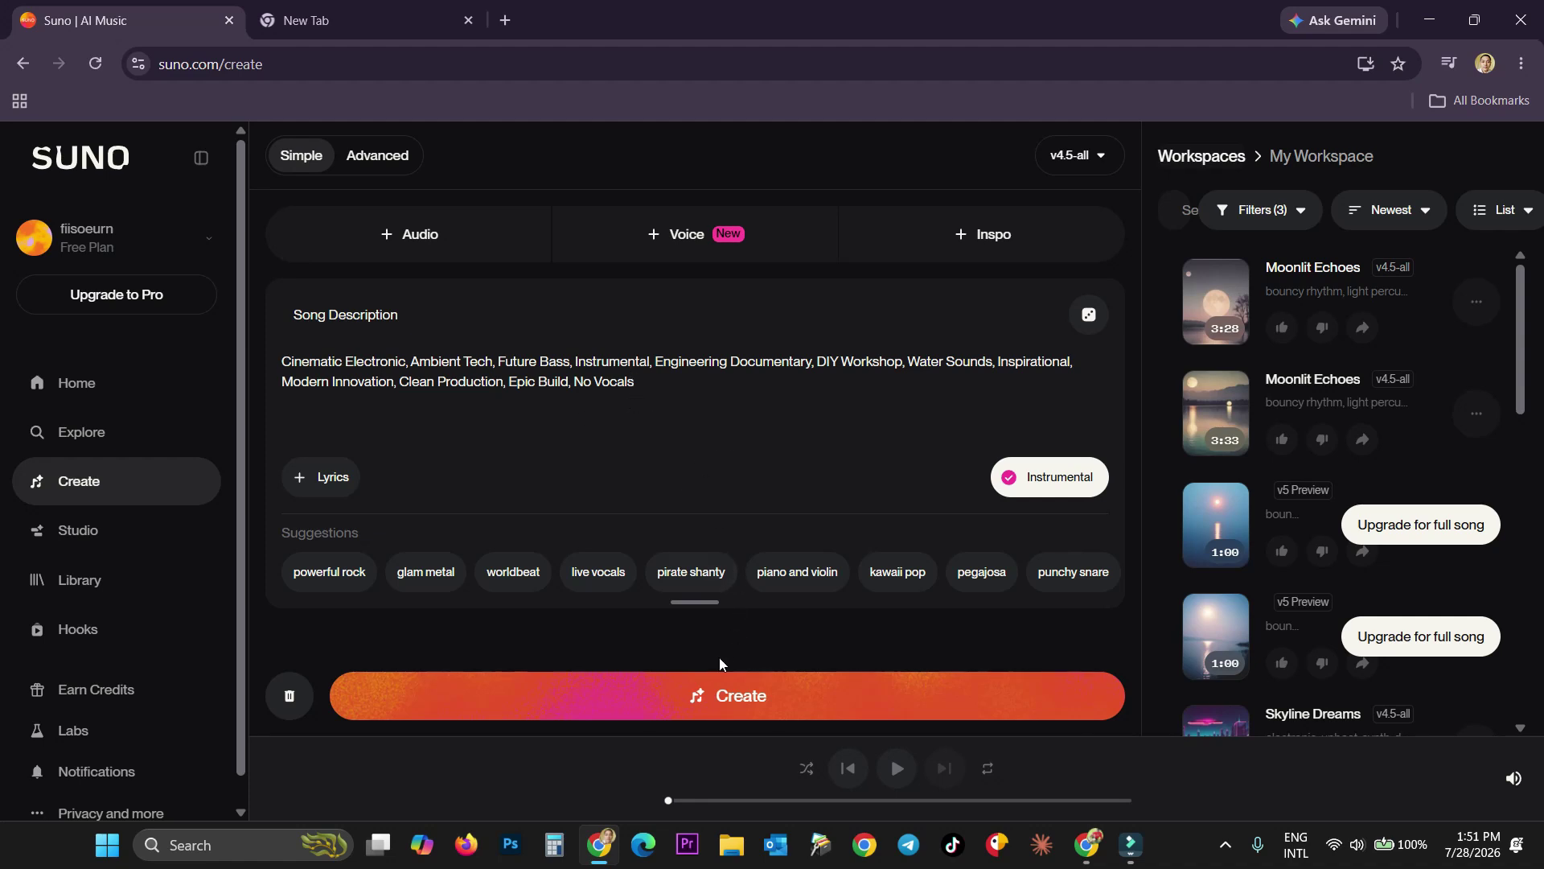
pyautogui.click(743, 702)
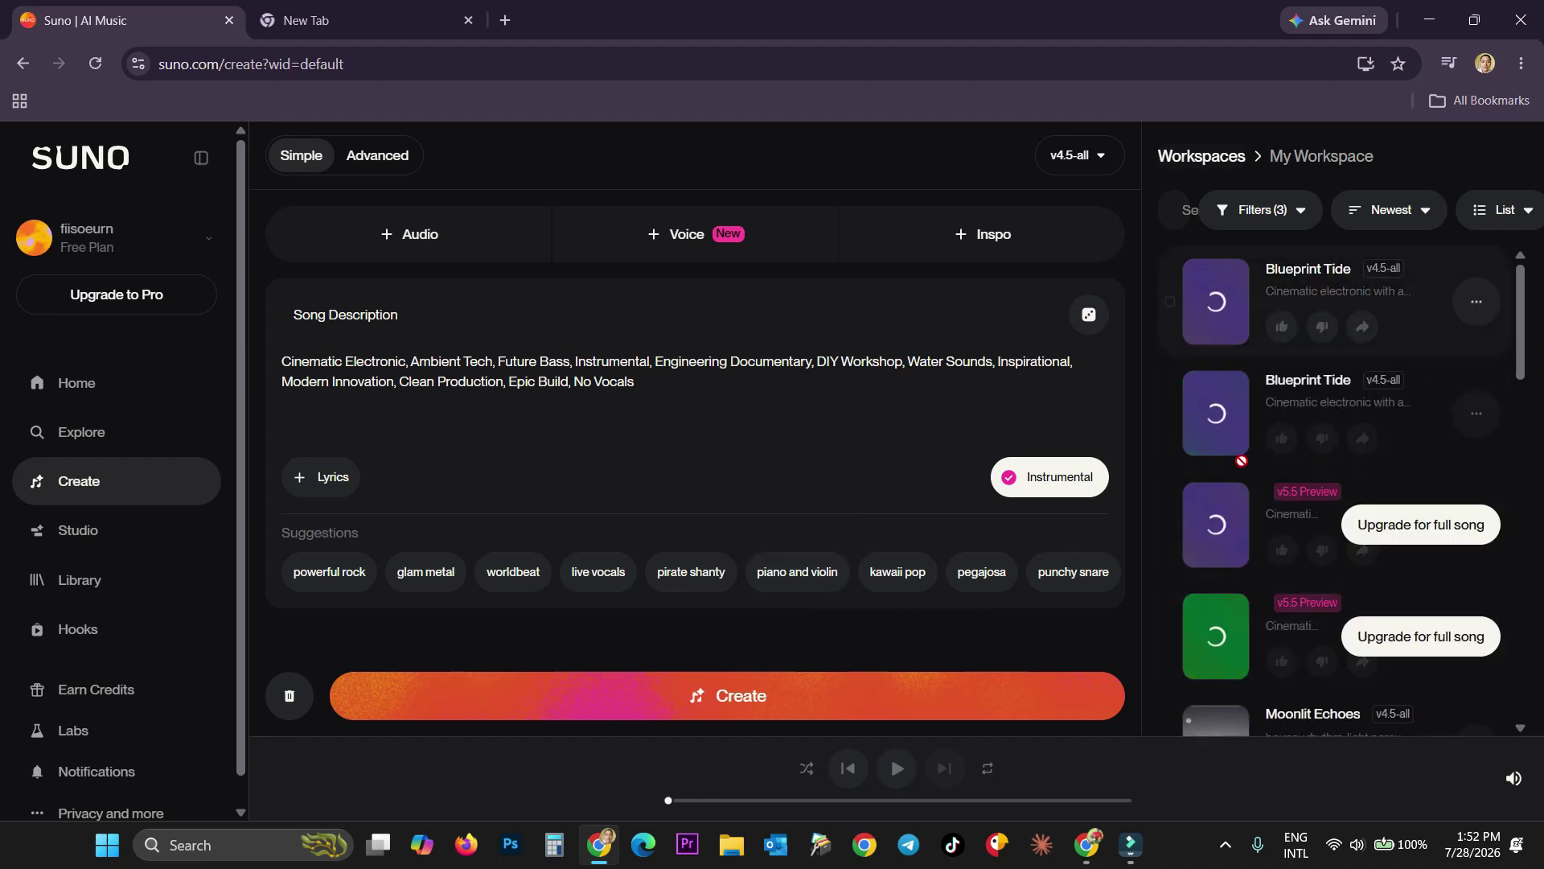
# - Look over the newly generated tracks in My Workspace, and play and pause the first v5.5 preview
pyautogui.scroll(-2, 1252, 545)
pyautogui.scroll(2, 1199, 547)
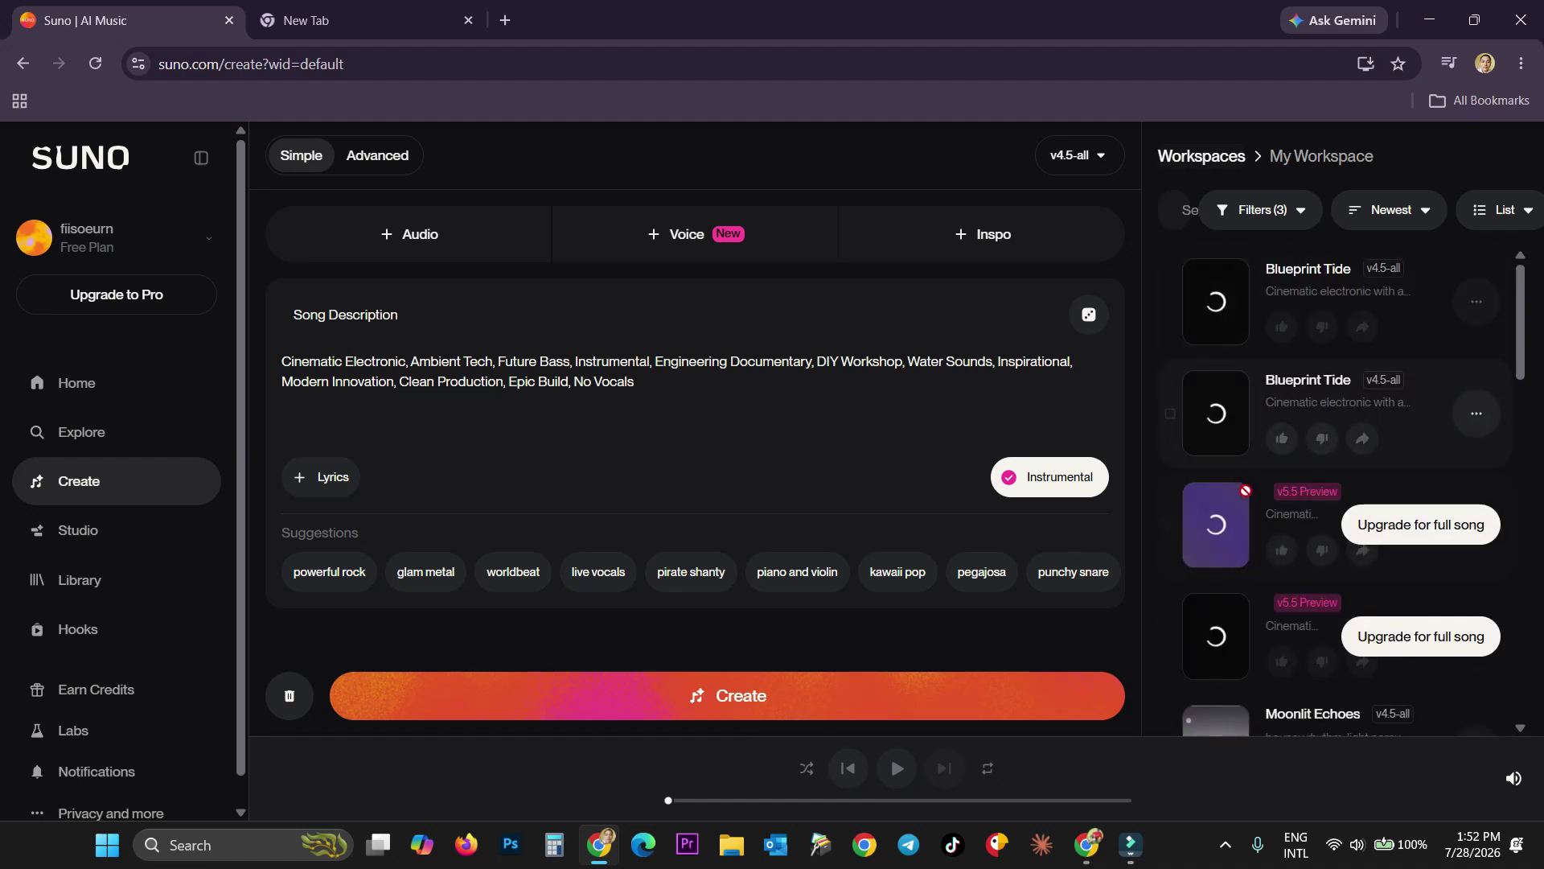
pyautogui.scroll(-1, 1214, 443)
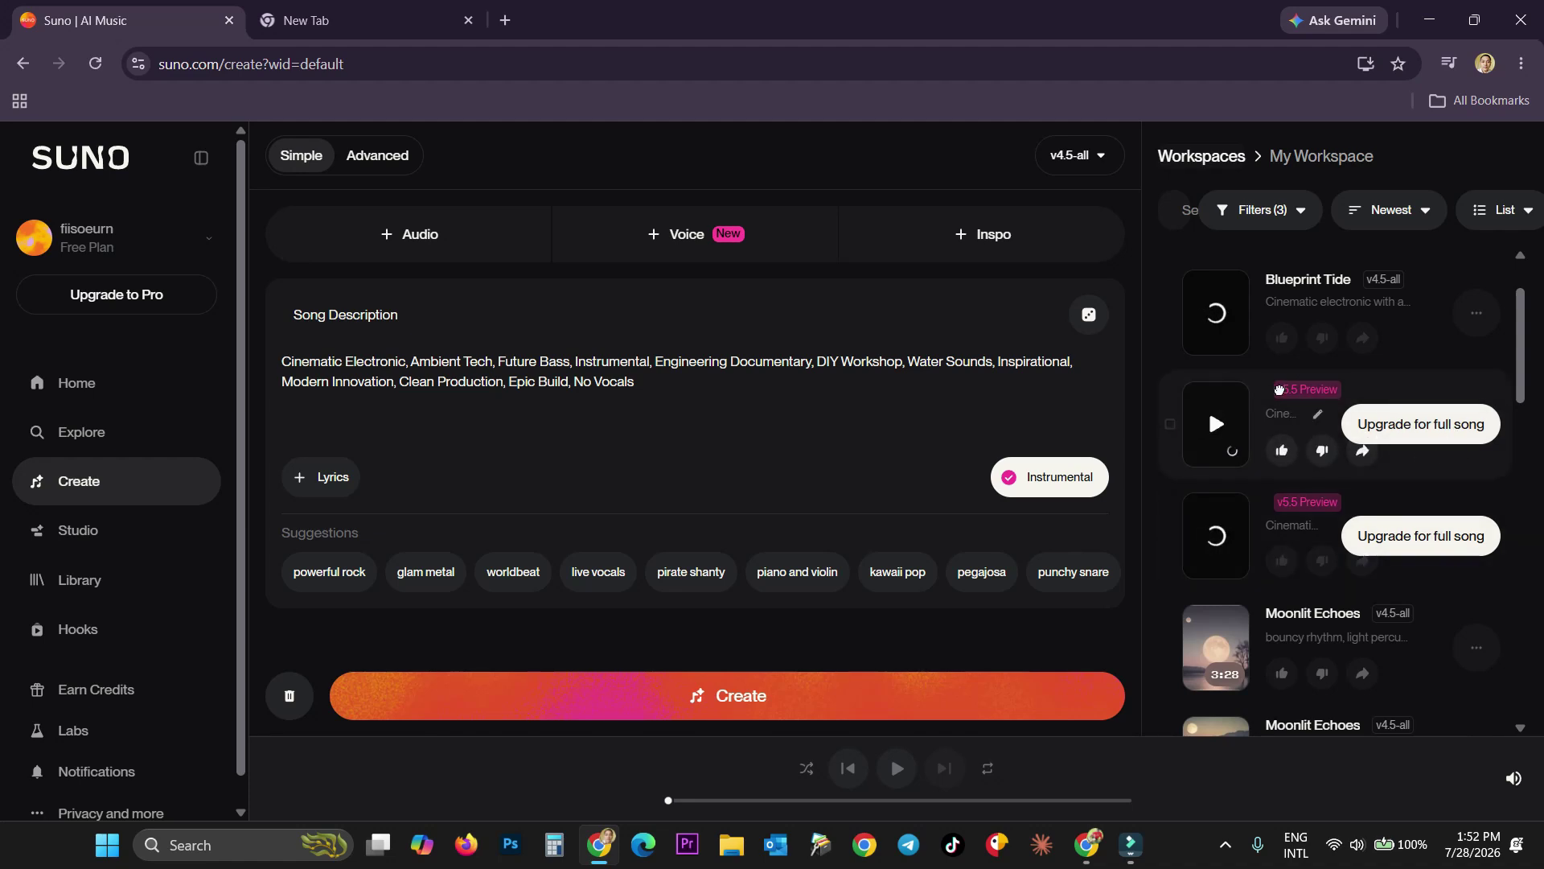
pyautogui.moveTo(1282, 390); pyautogui.dragTo(1275, 447)
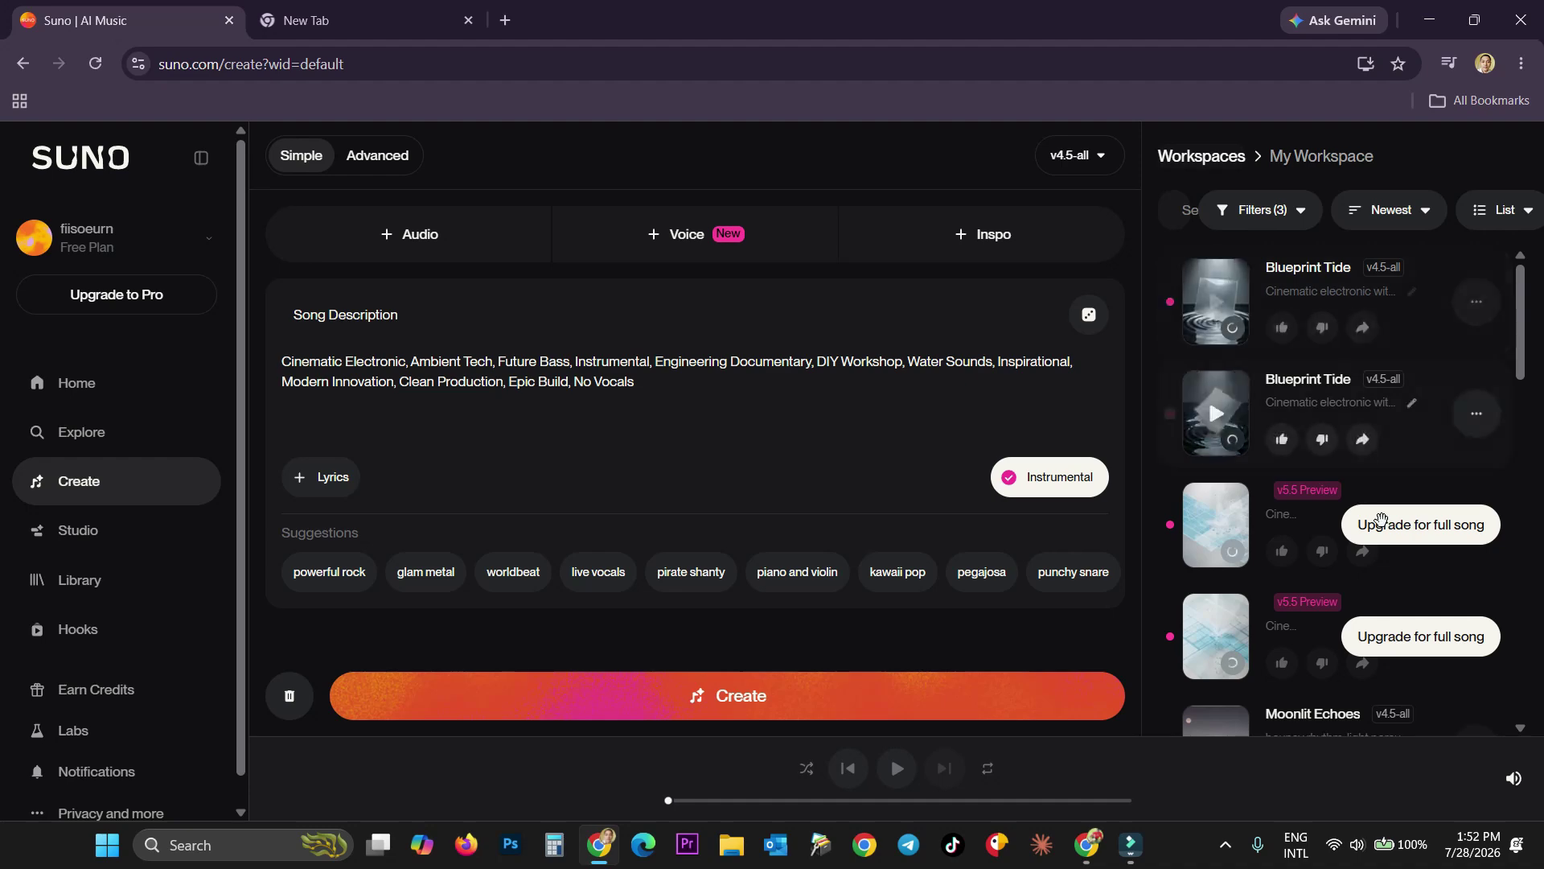
pyautogui.scroll(-2, 1381, 519)
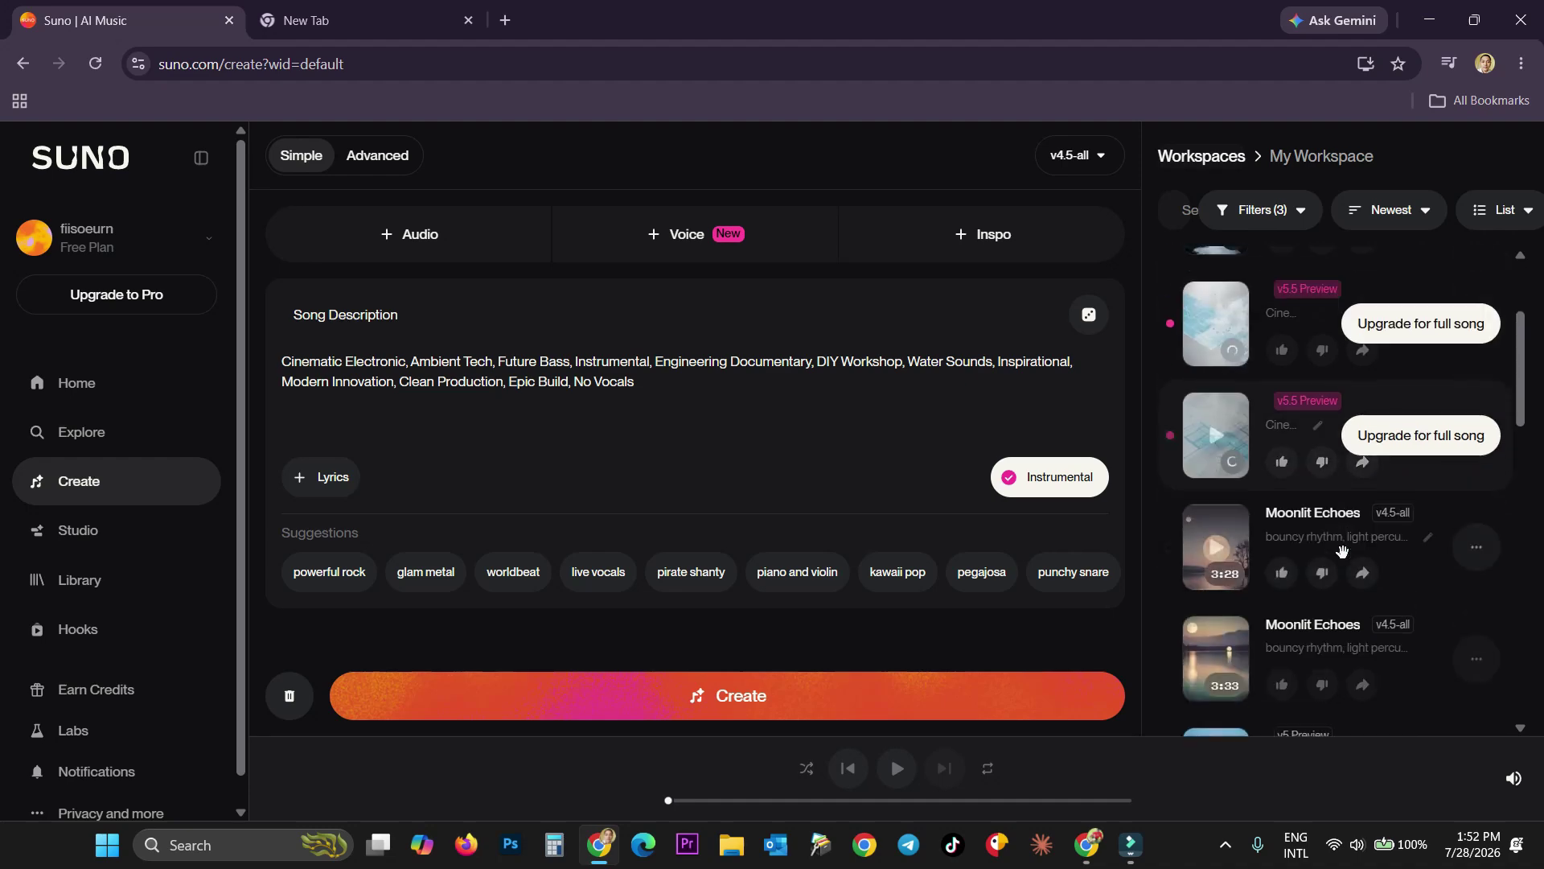
pyautogui.click(1216, 427)
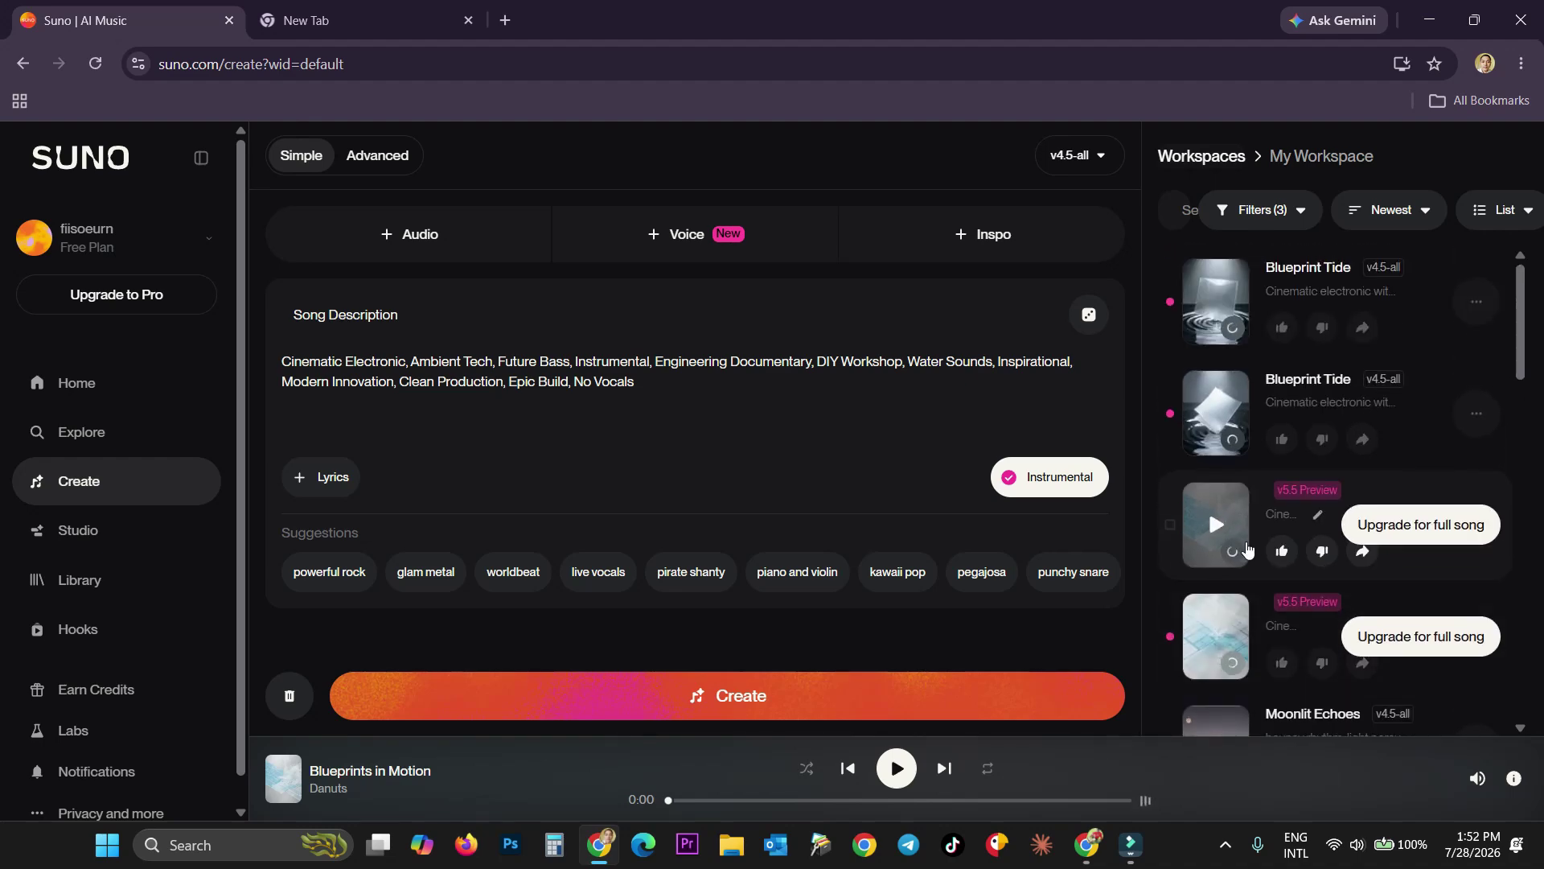
pyautogui.click(1217, 524)
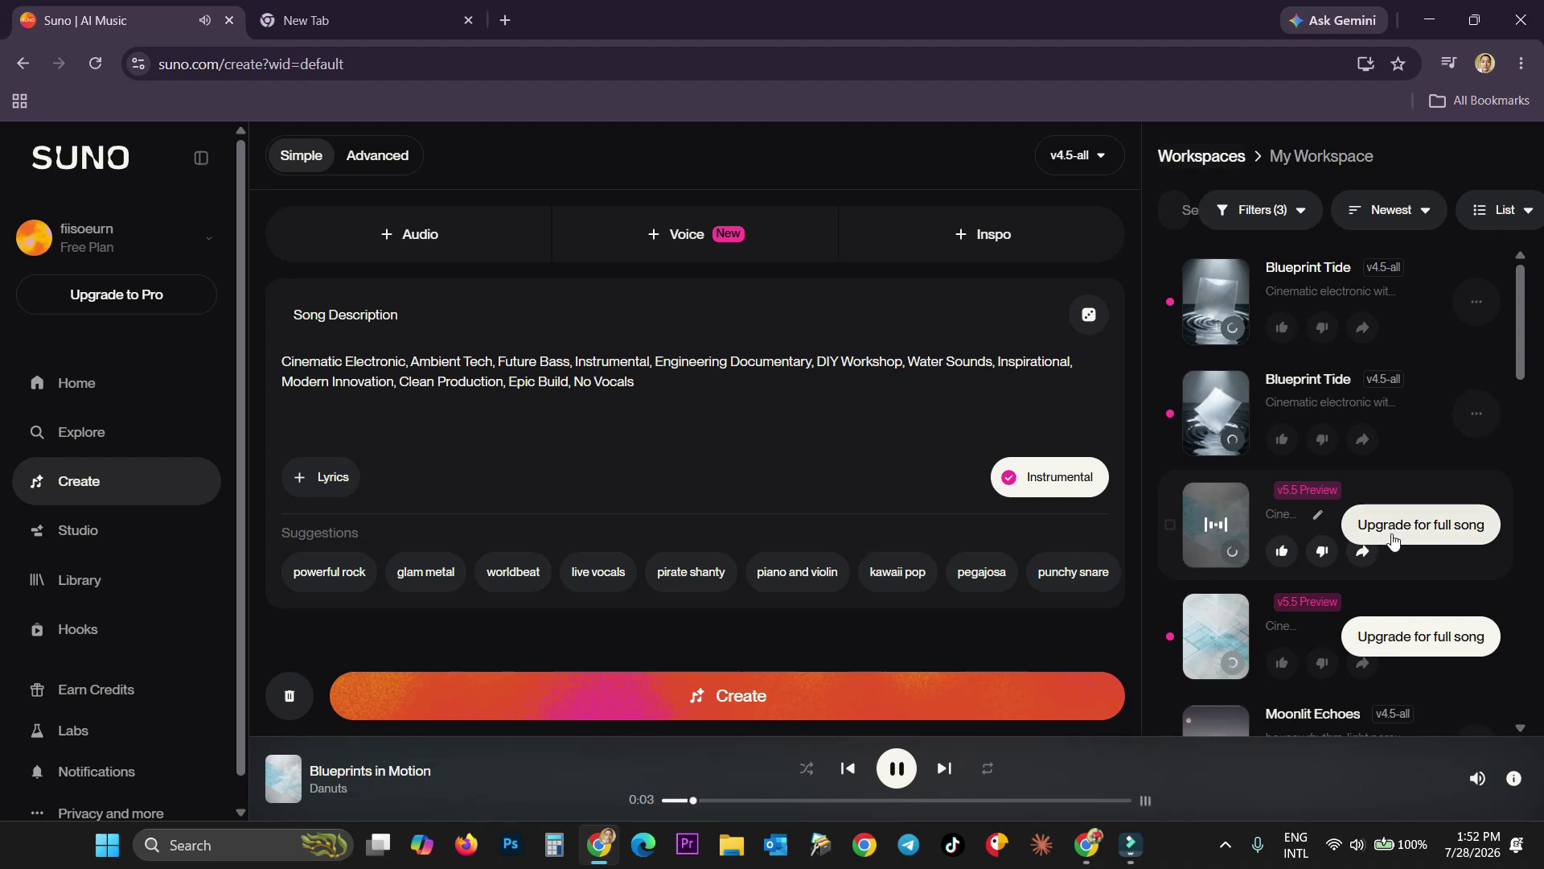
pyautogui.moveTo(1219, 529)
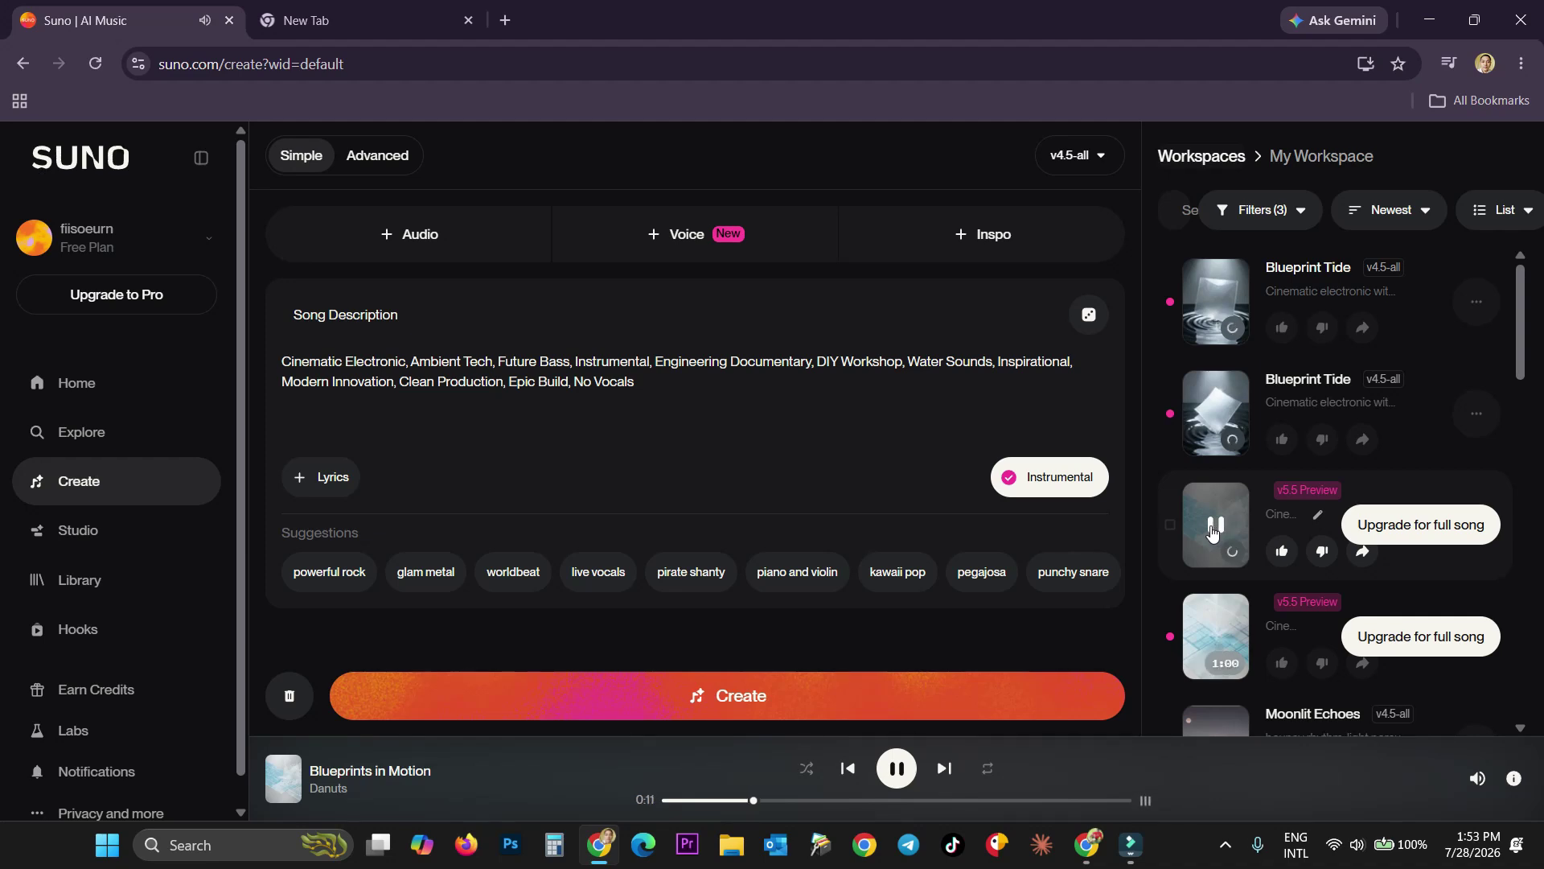
pyautogui.click(1215, 527)
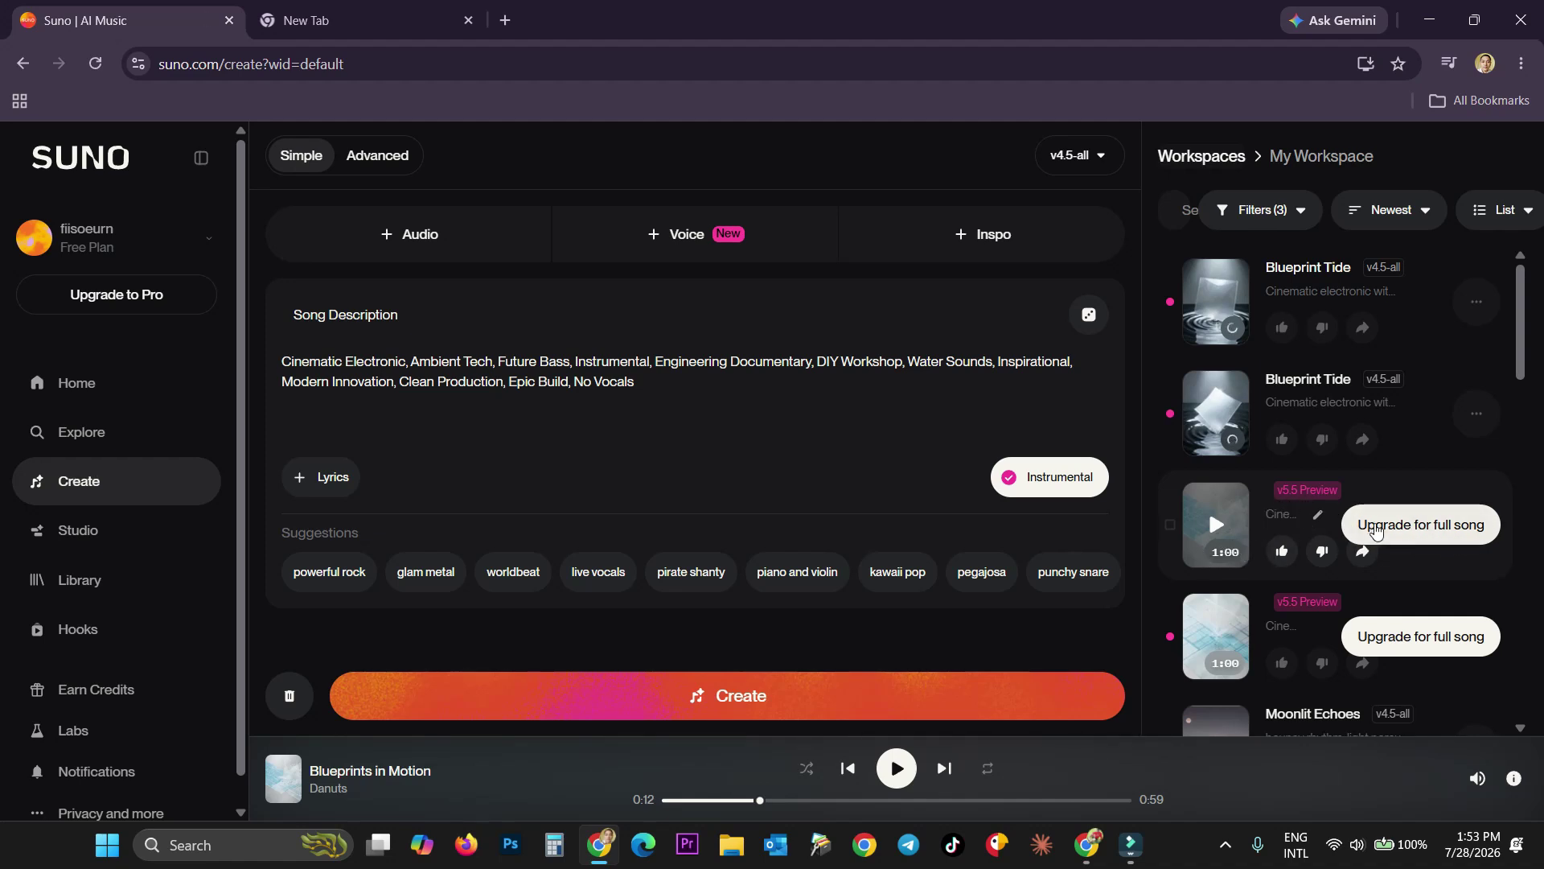
# - Listen to the first Blueprint Tide v4.5-all track, pause it, and start playing the second Blueprint Tide version
pyautogui.click(1217, 305)
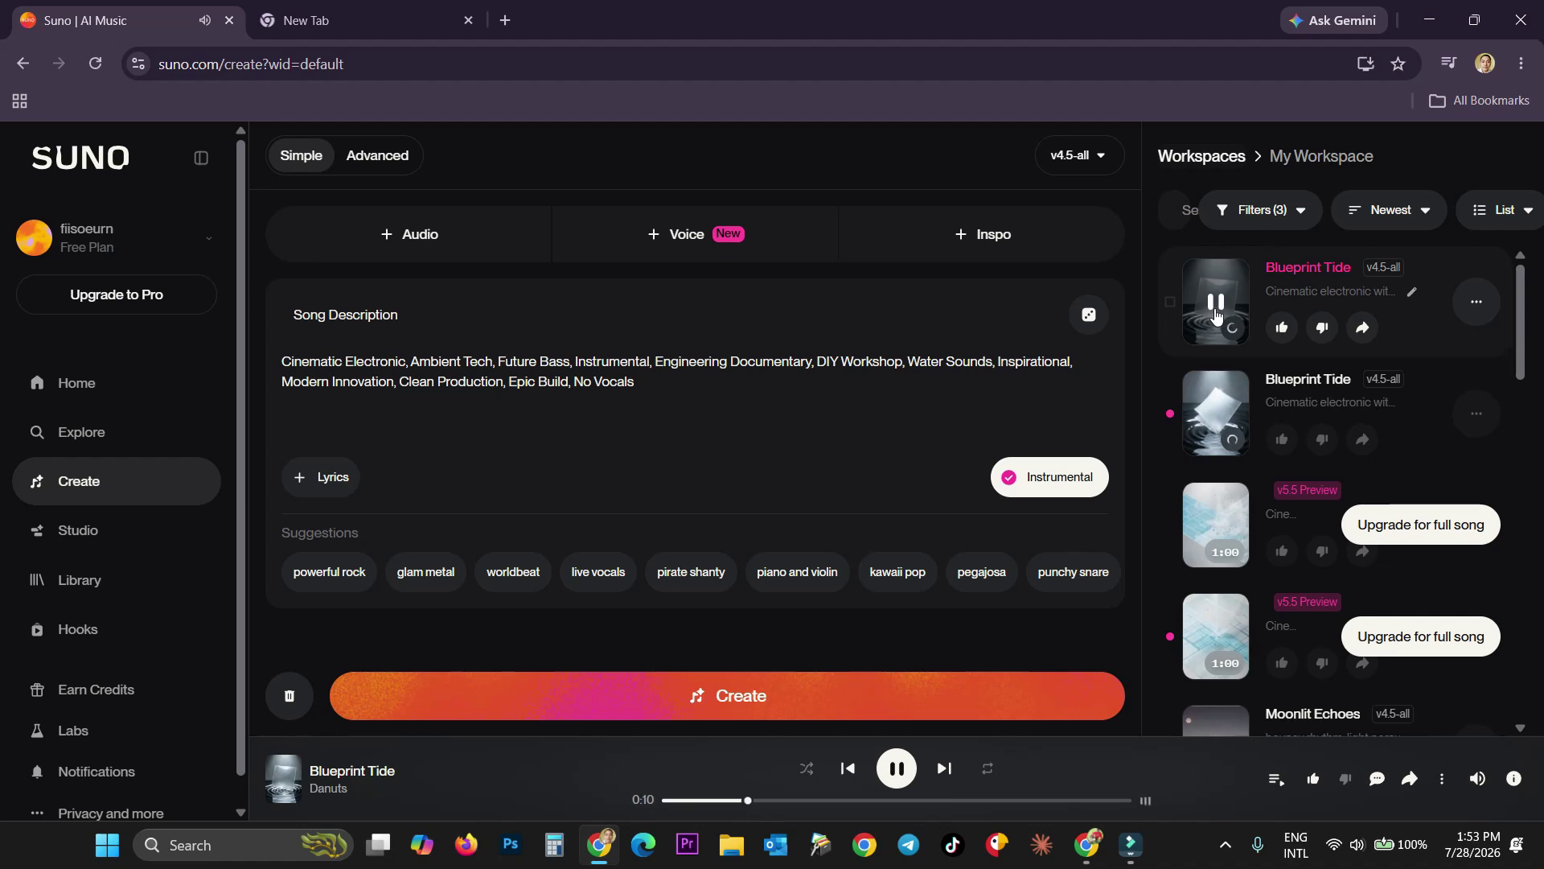
pyautogui.click(1215, 303)
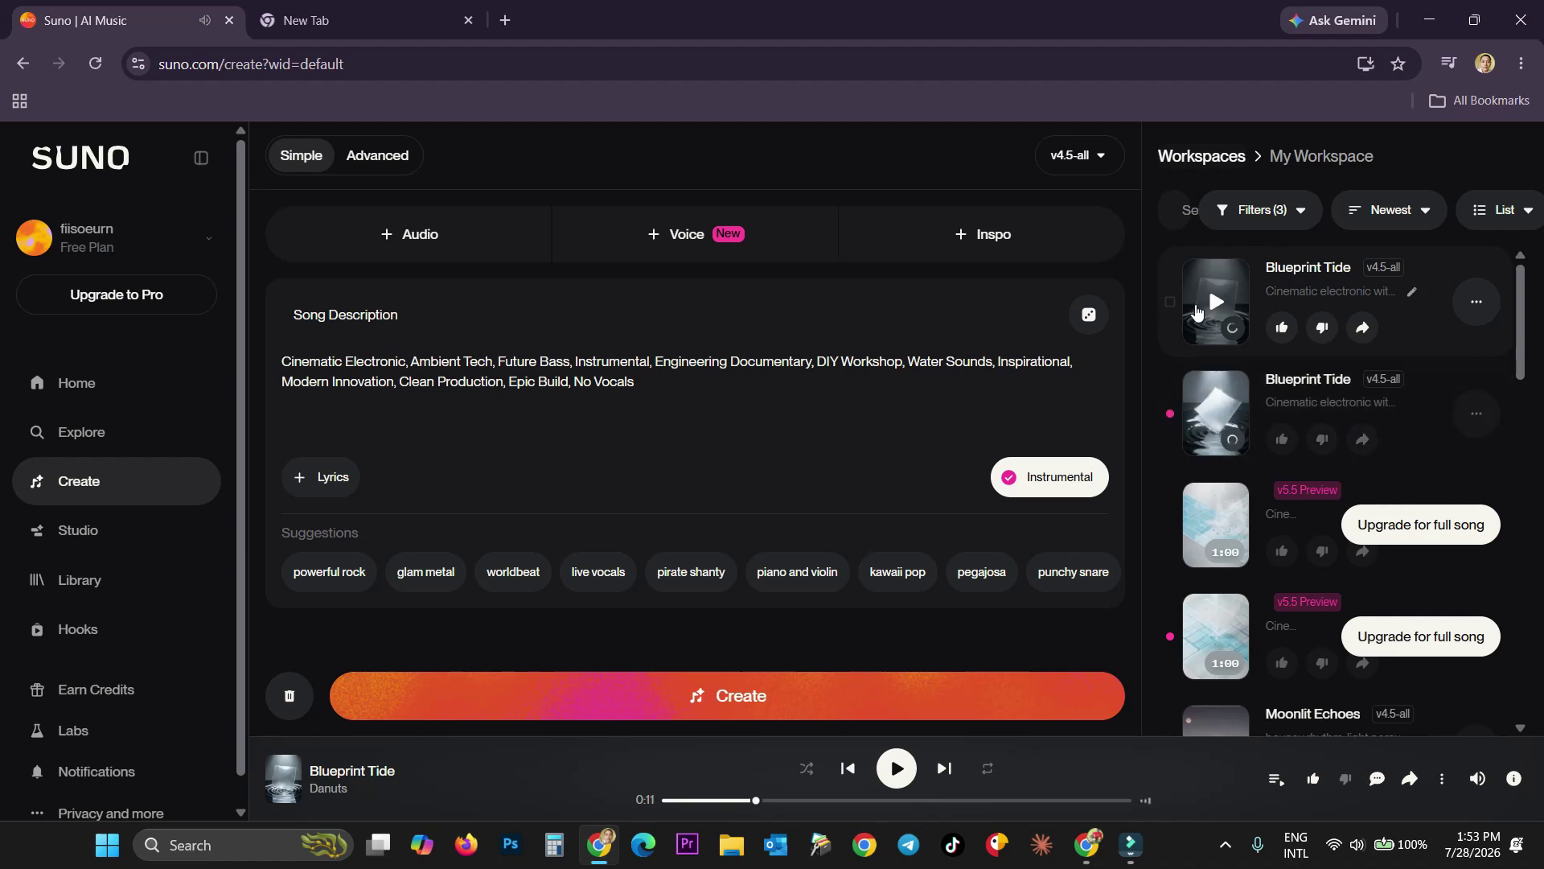
pyautogui.click(1215, 414)
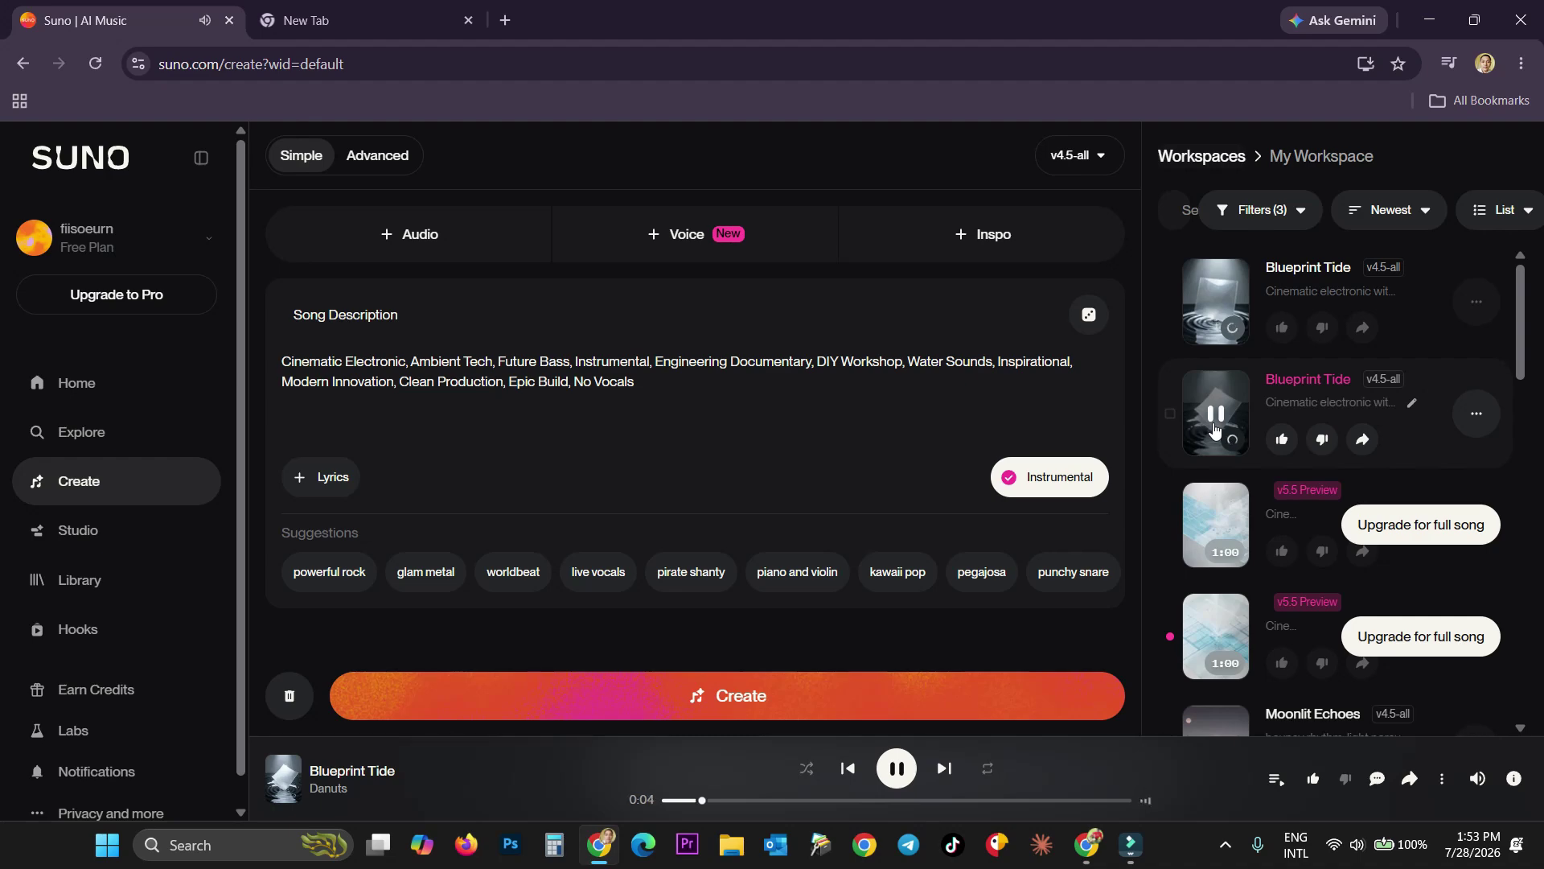
# - Review the full Song Description while the second Blueprint Tide version plays, pause it, and look further down the workspace tracks
pyautogui.moveTo(639, 383); pyautogui.dragTo(503, 381)
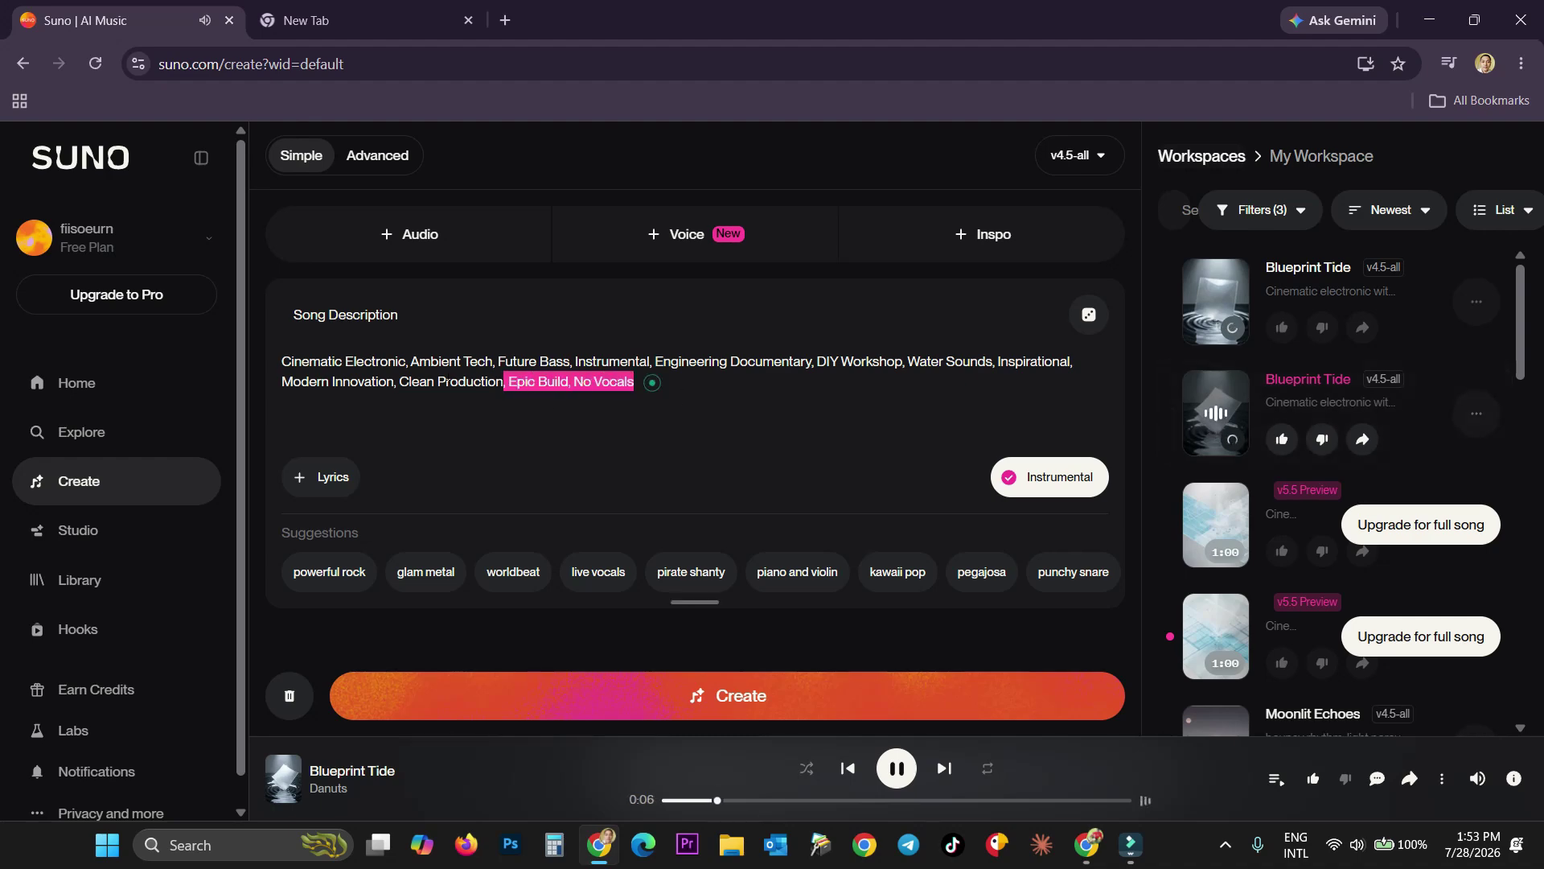
pyautogui.hotkey('ctrl', 'a')
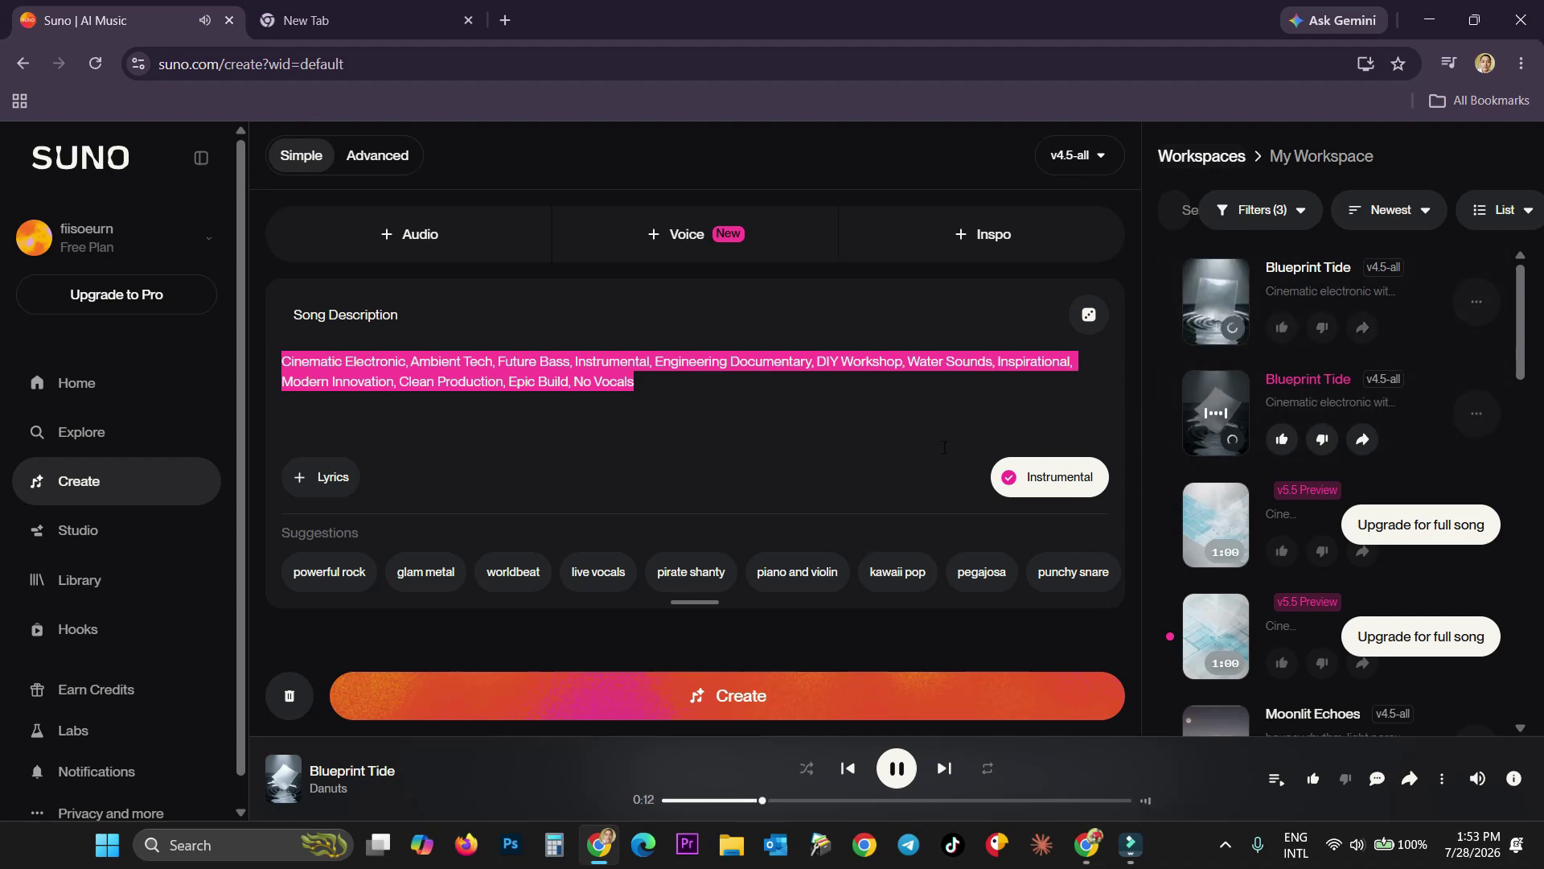
pyautogui.click(1215, 415)
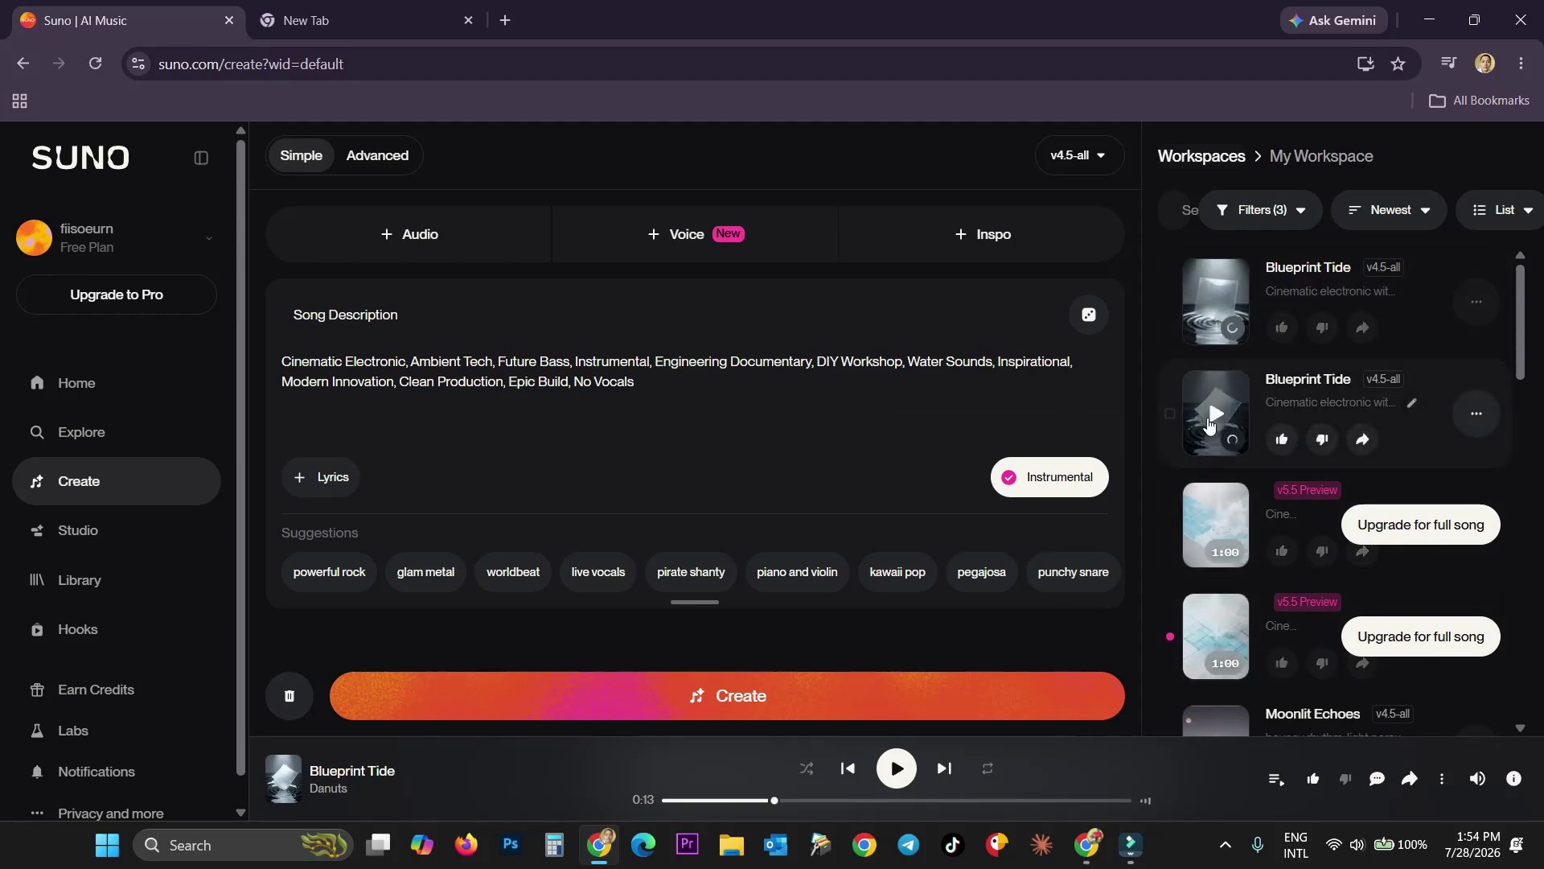
pyautogui.scroll(-3, 1199, 458)
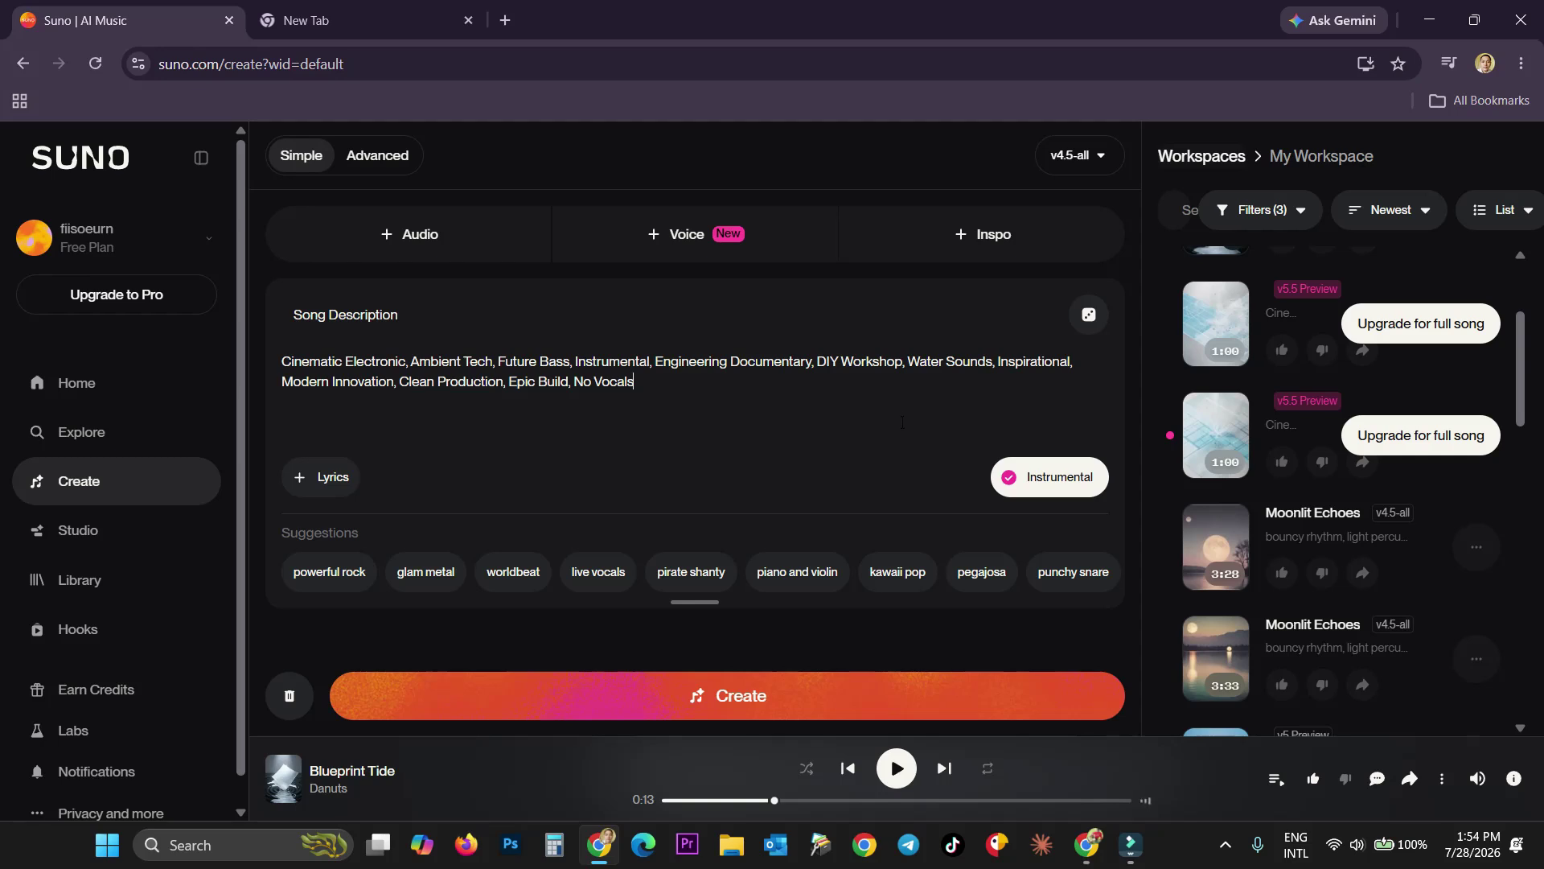
# - Compare the Simple and Advanced creation modes, settle on Advanced, and place the cursor in the empty Lyrics field
pyautogui.click(389, 155)
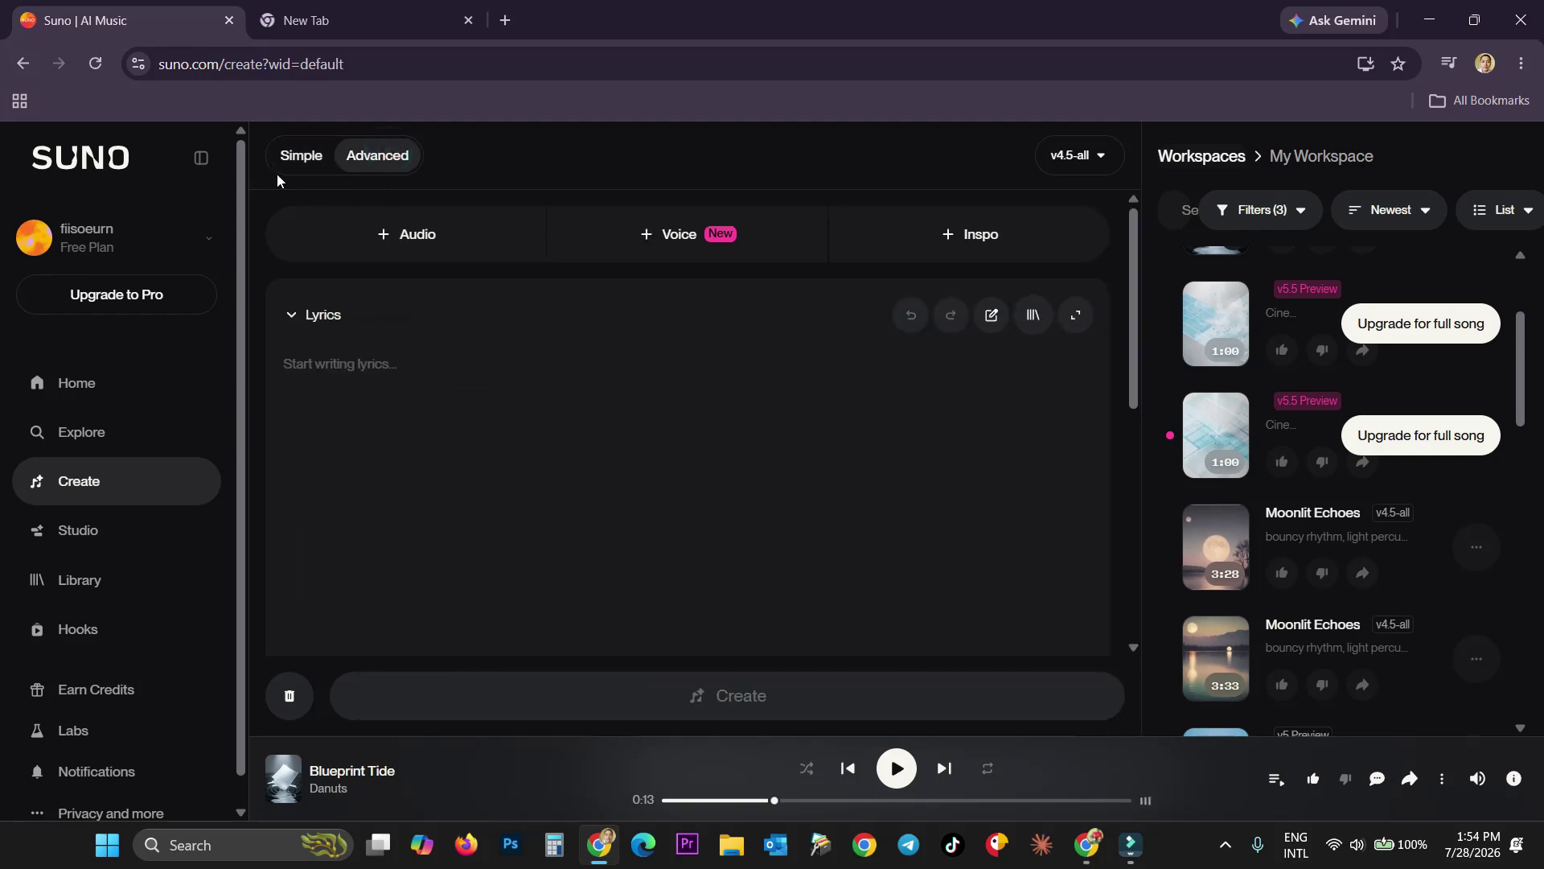
pyautogui.click(298, 157)
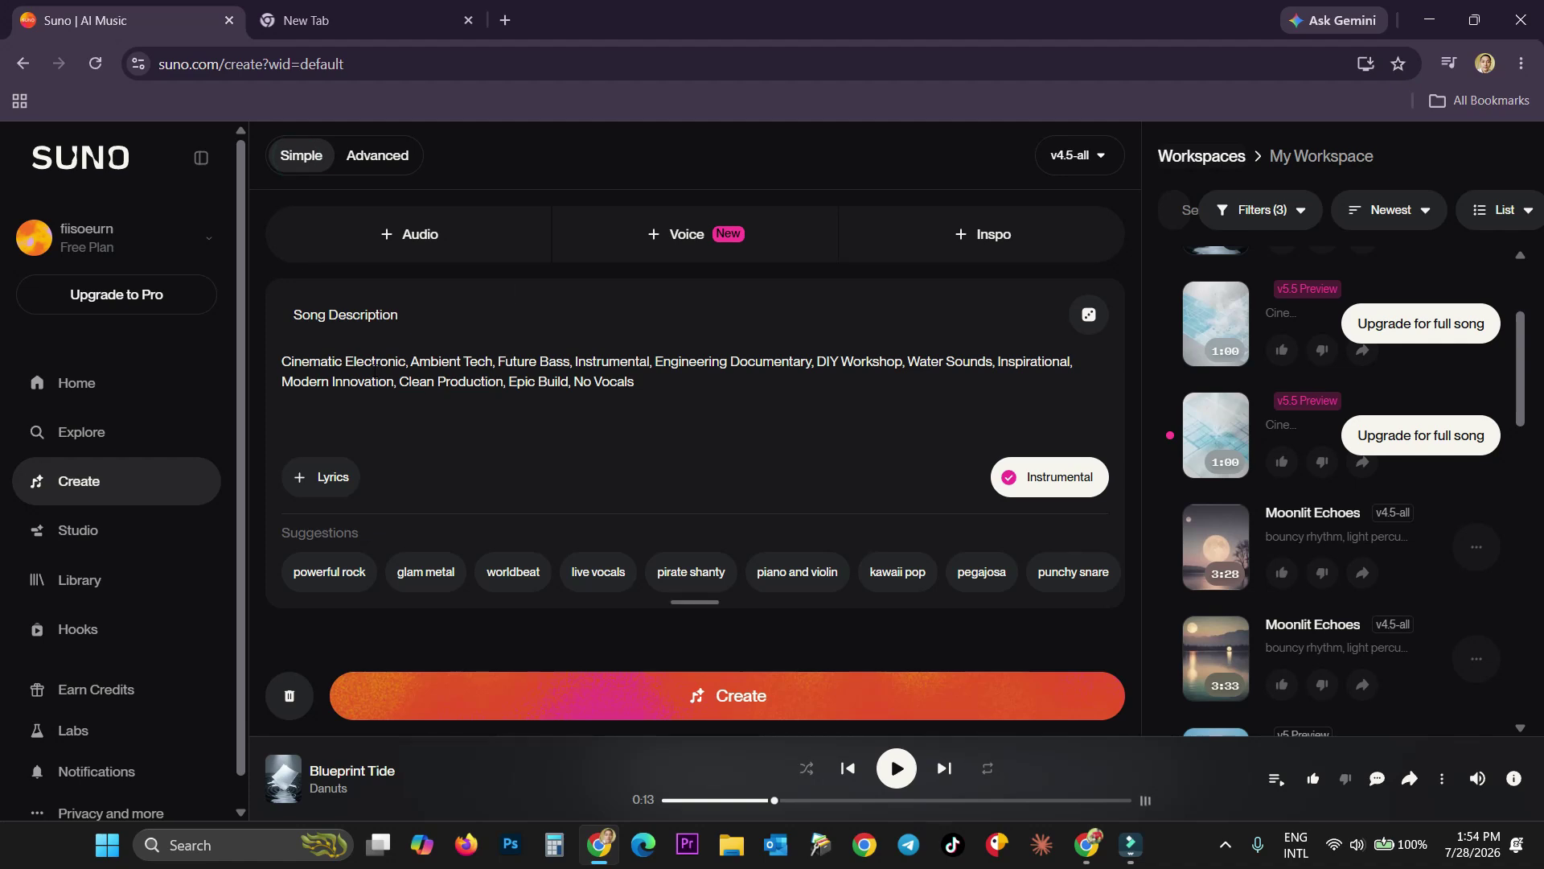
pyautogui.click(377, 154)
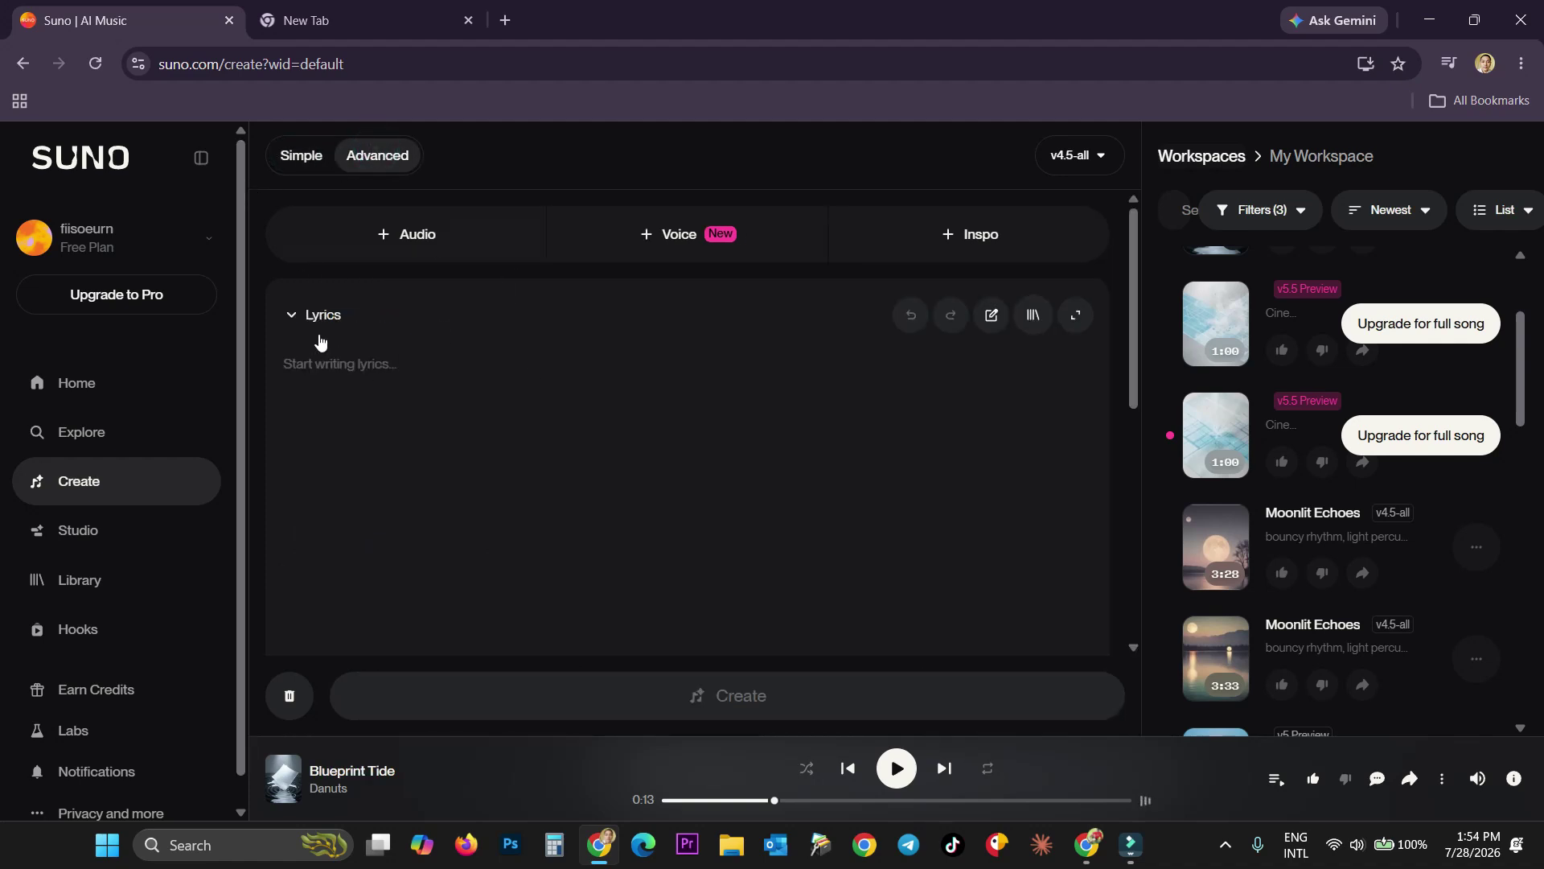
pyautogui.click(313, 360)
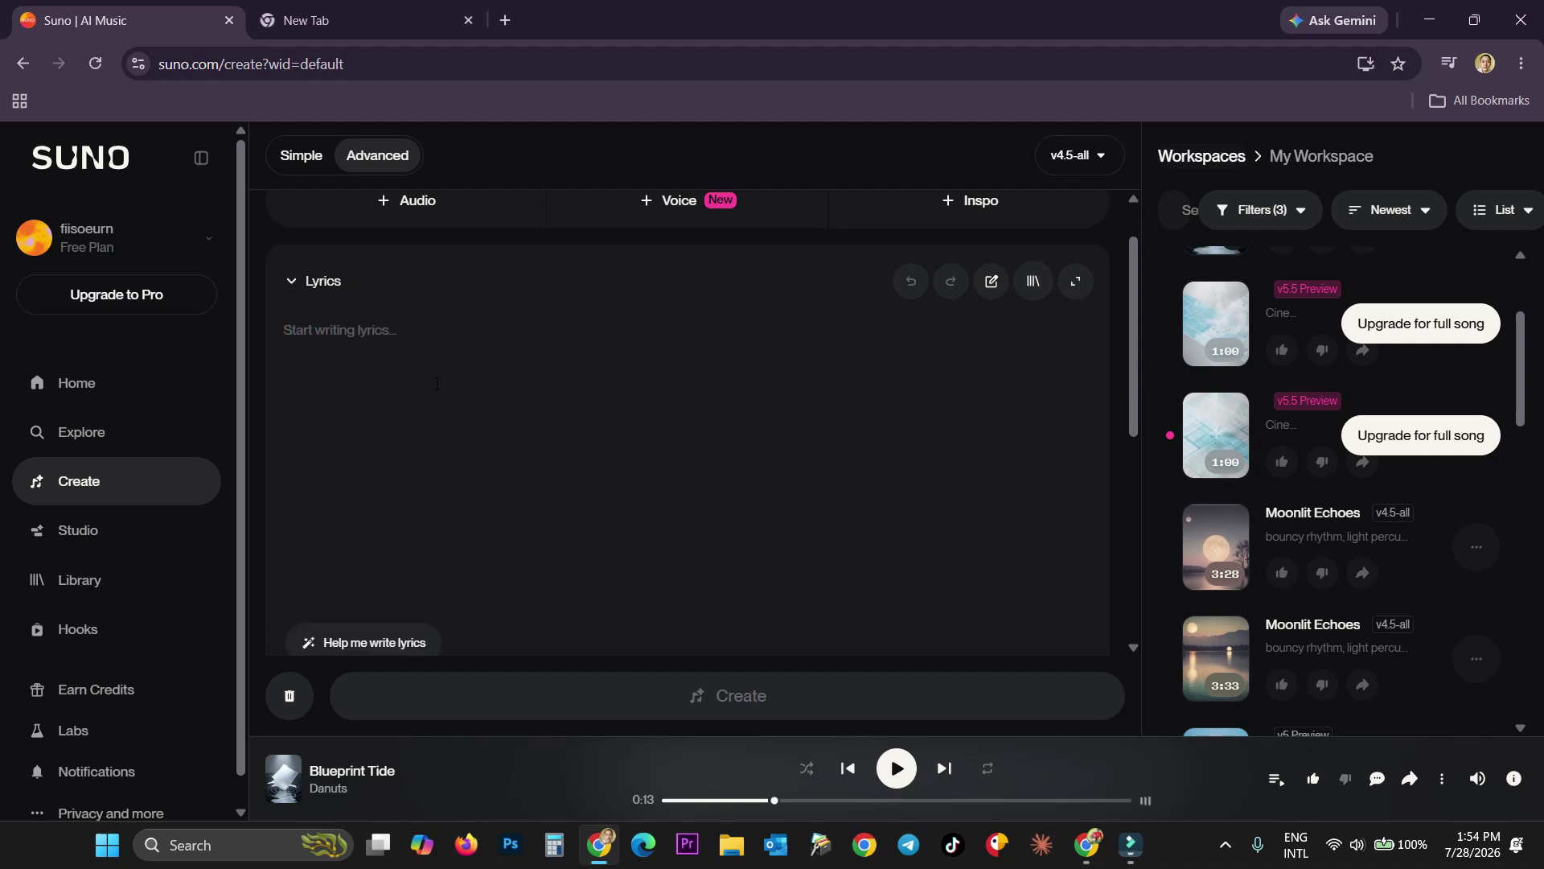
pyautogui.scroll(-5, 437, 386)
pyautogui.scroll(5, 439, 385)
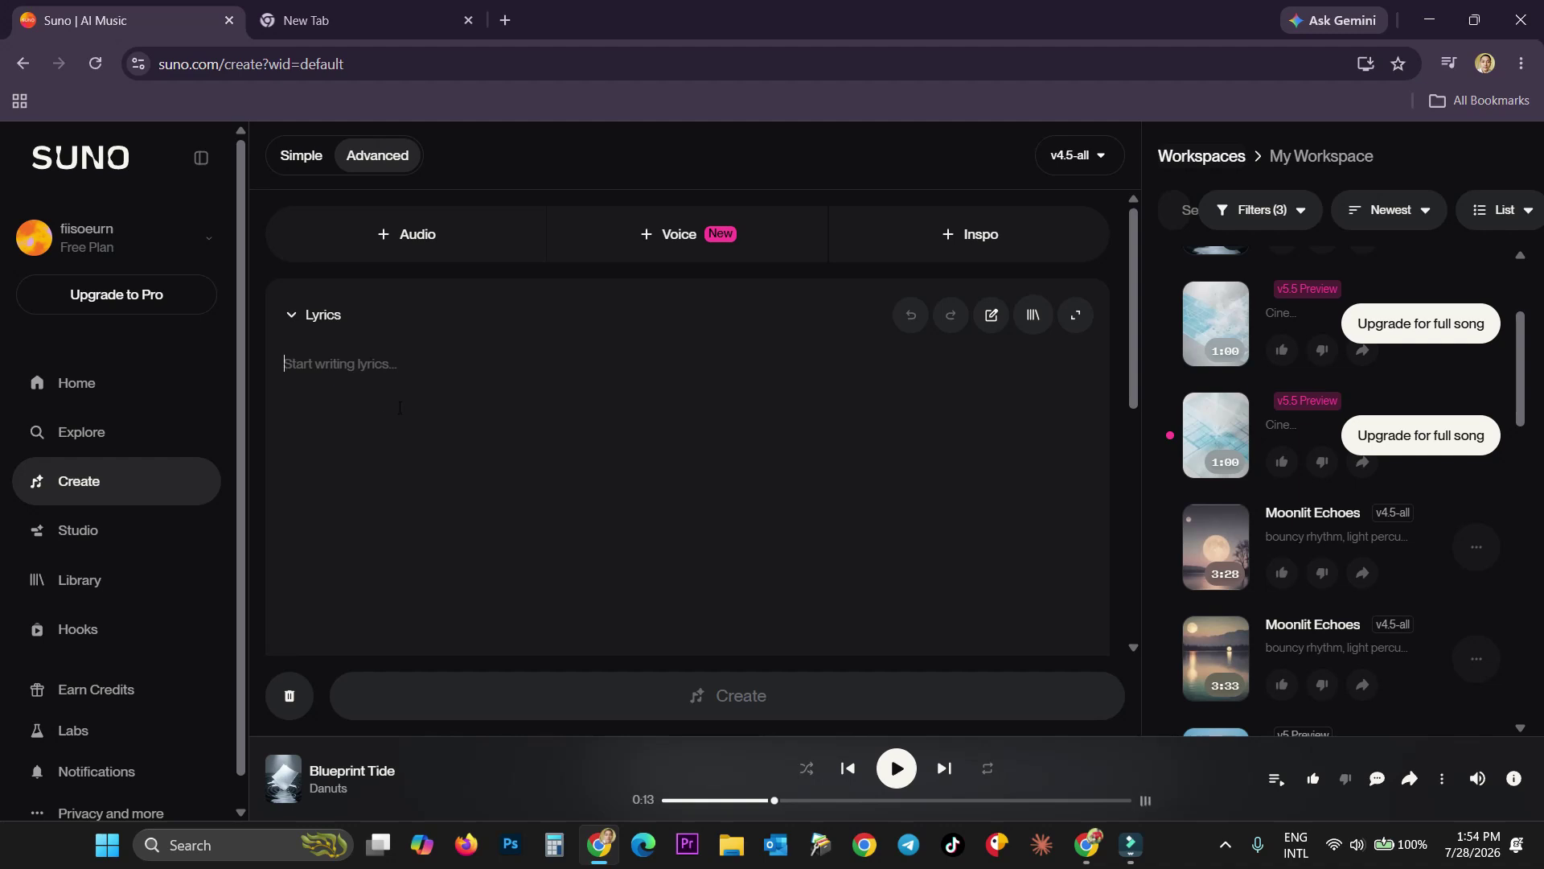
# - Examine the Styles field with its suggested tags, and the More Options and Song Title sections of the Advanced form
pyautogui.scroll(-3, 446, 385)
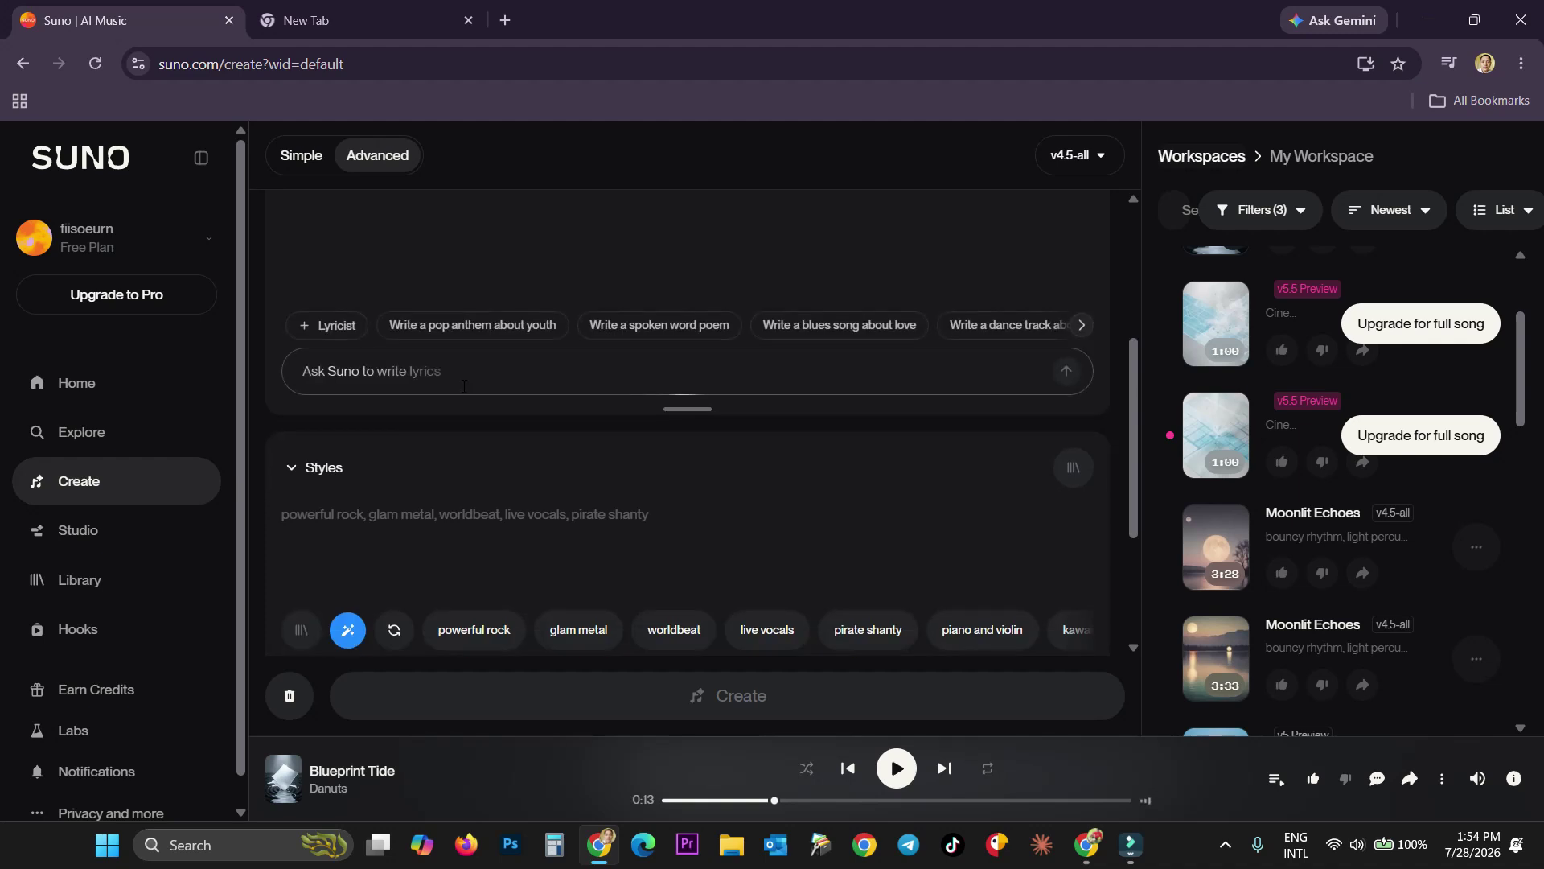
pyautogui.click(309, 511)
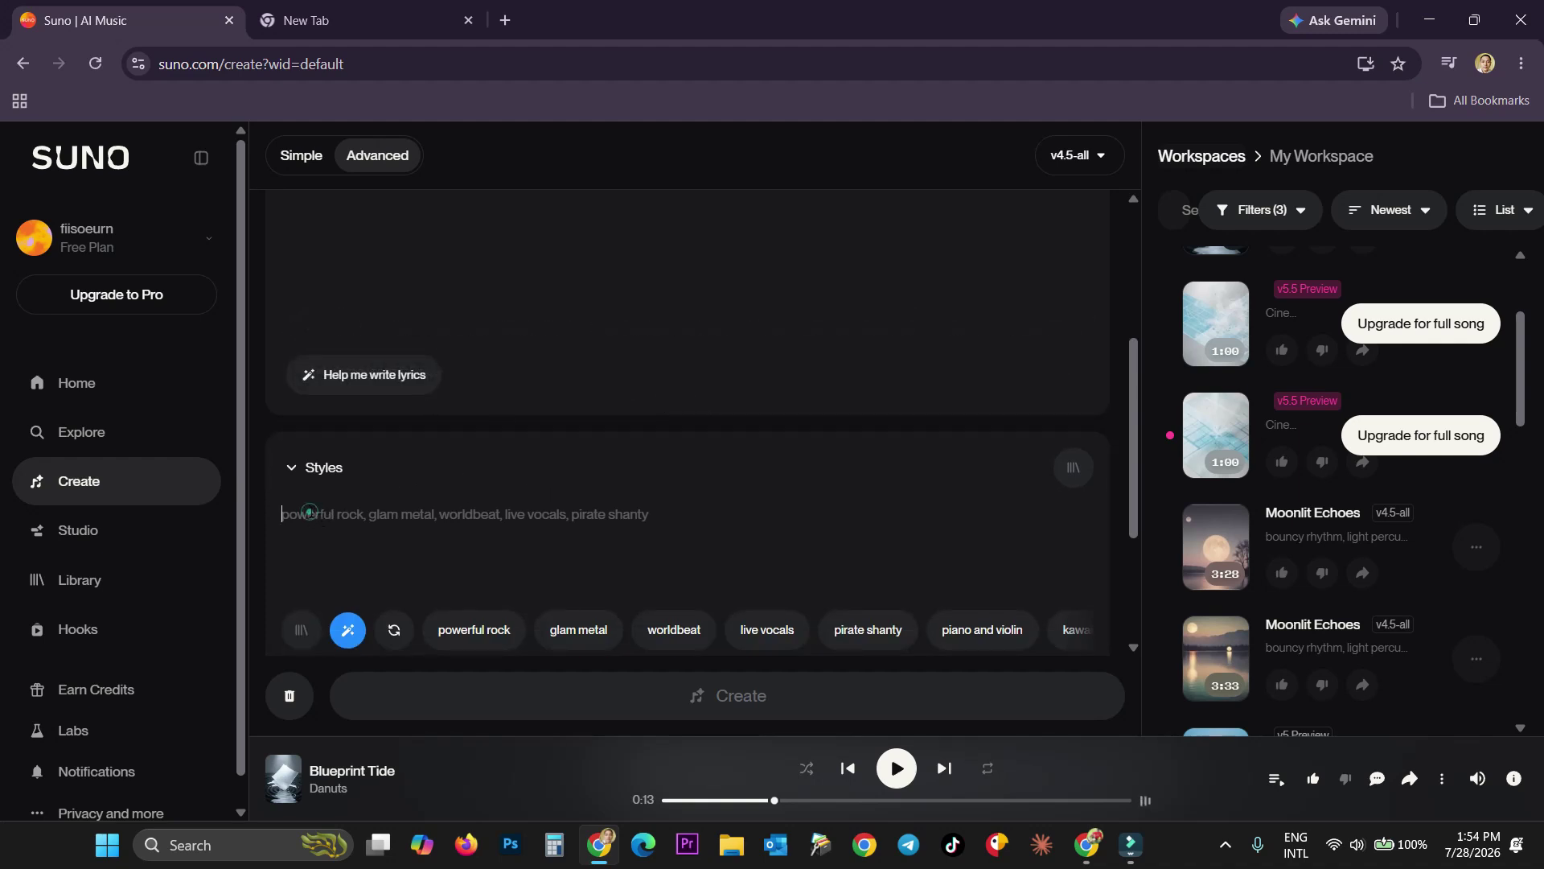
pyautogui.click(291, 506)
pyautogui.click(443, 520)
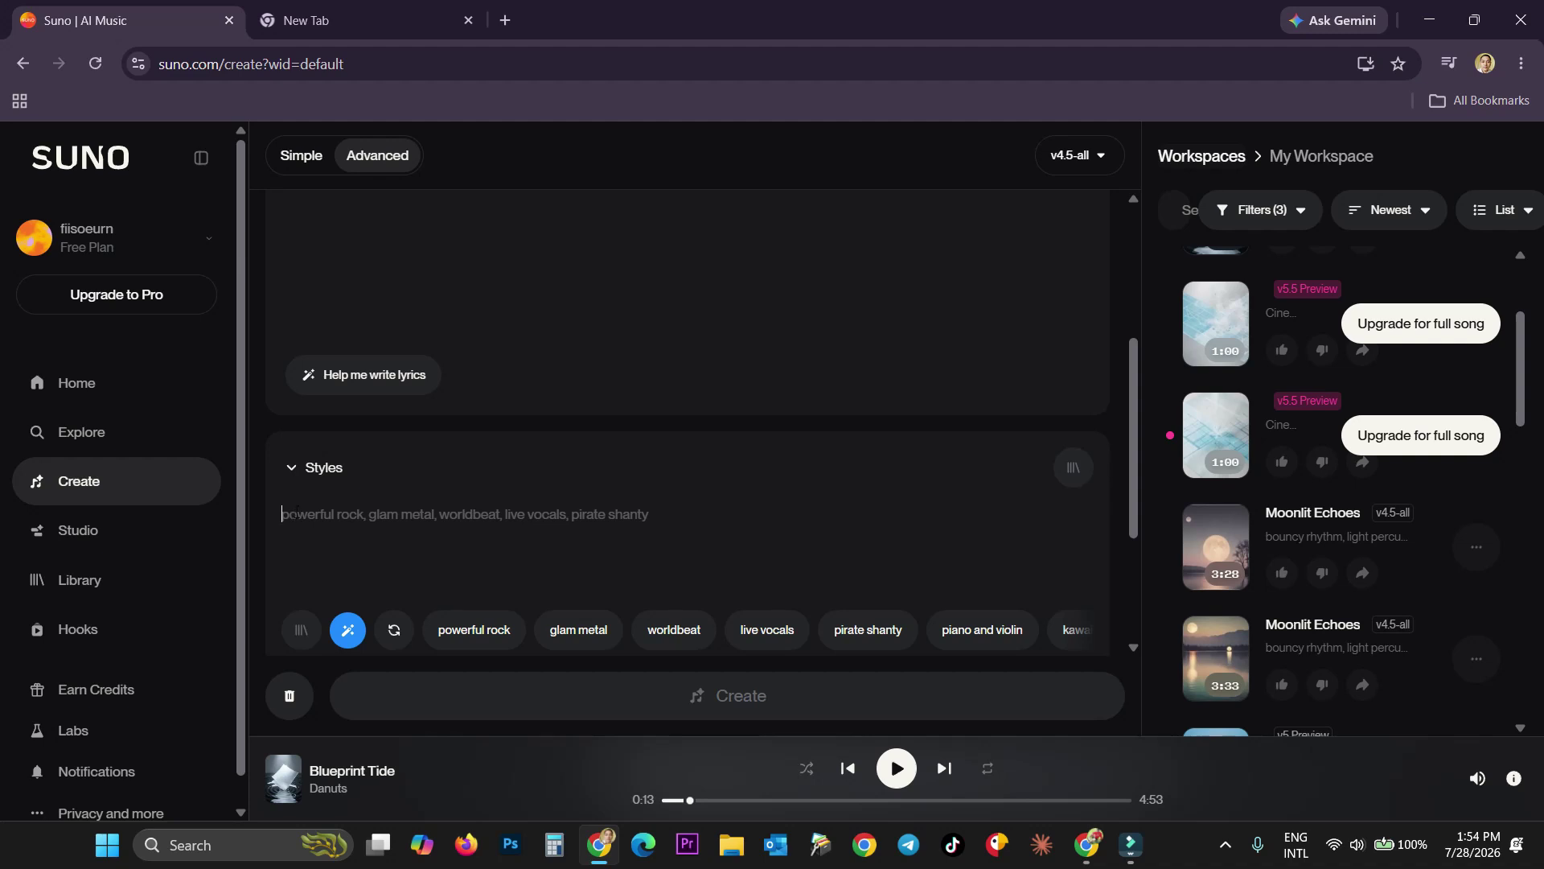
pyautogui.click(295, 510)
pyautogui.scroll(4, 827, 547)
pyautogui.scroll(-5, 326, 432)
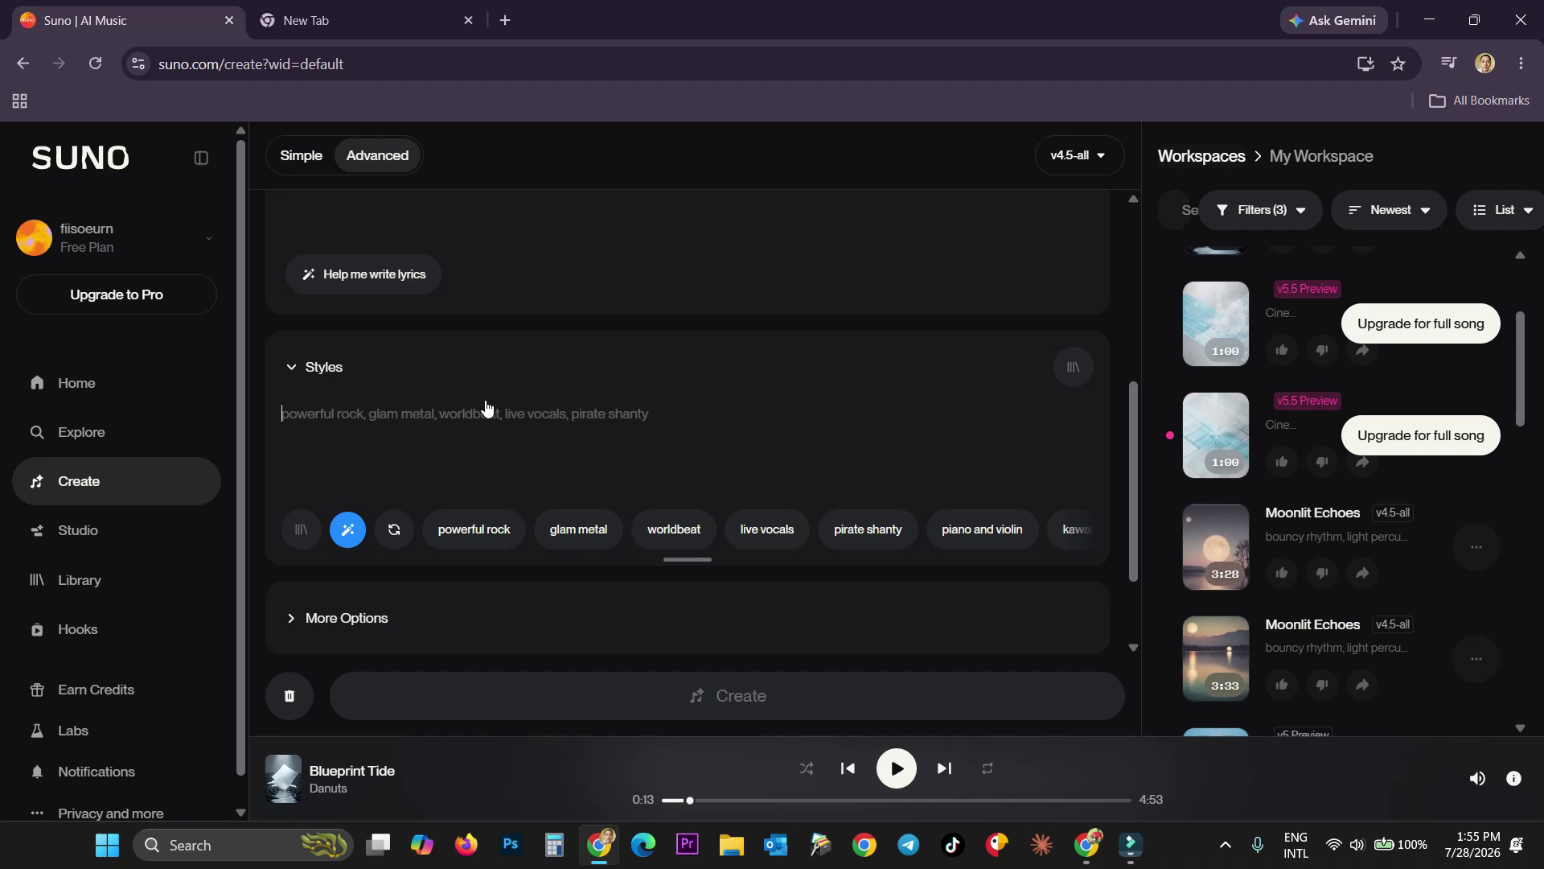
pyautogui.click(281, 418)
pyautogui.click(287, 414)
pyautogui.scroll(-2, 906, 578)
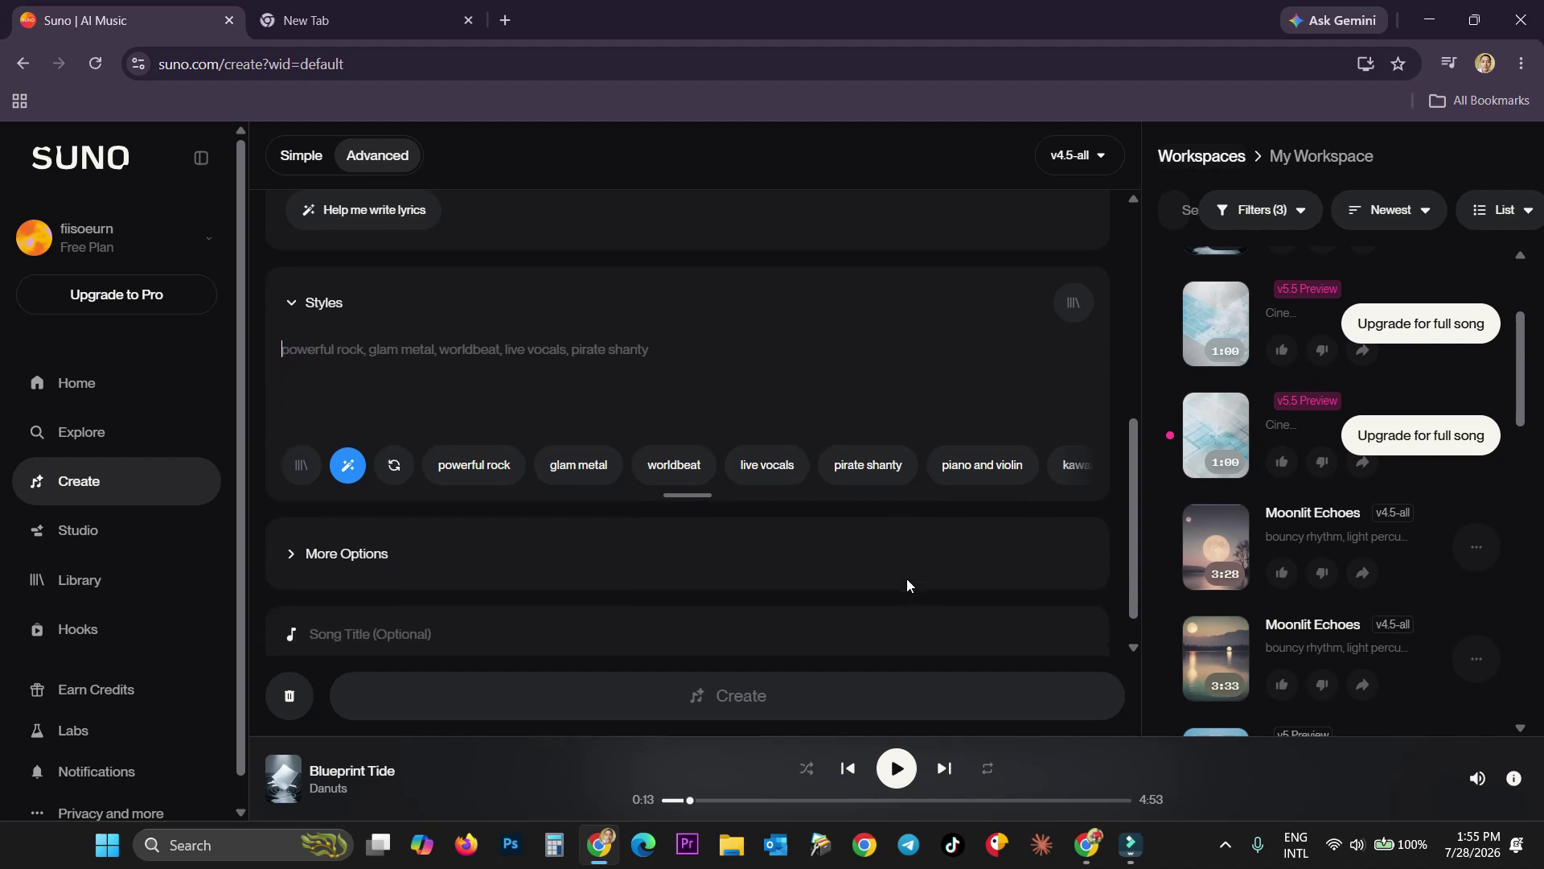
pyautogui.scroll(5, 708, 434)
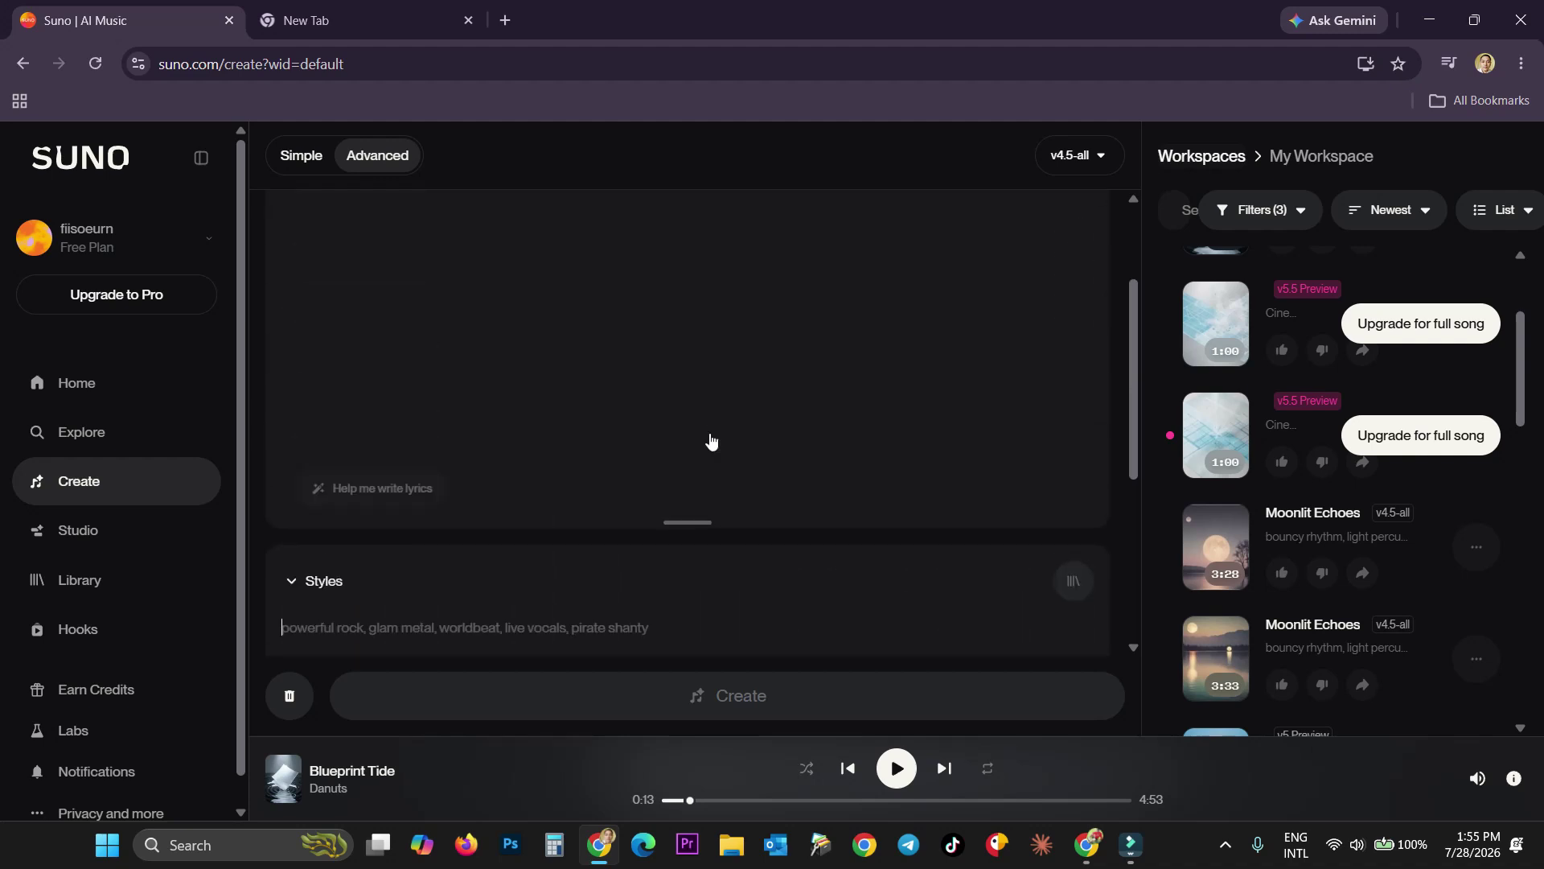
pyautogui.scroll(-4, 518, 518)
pyautogui.scroll(5, 491, 491)
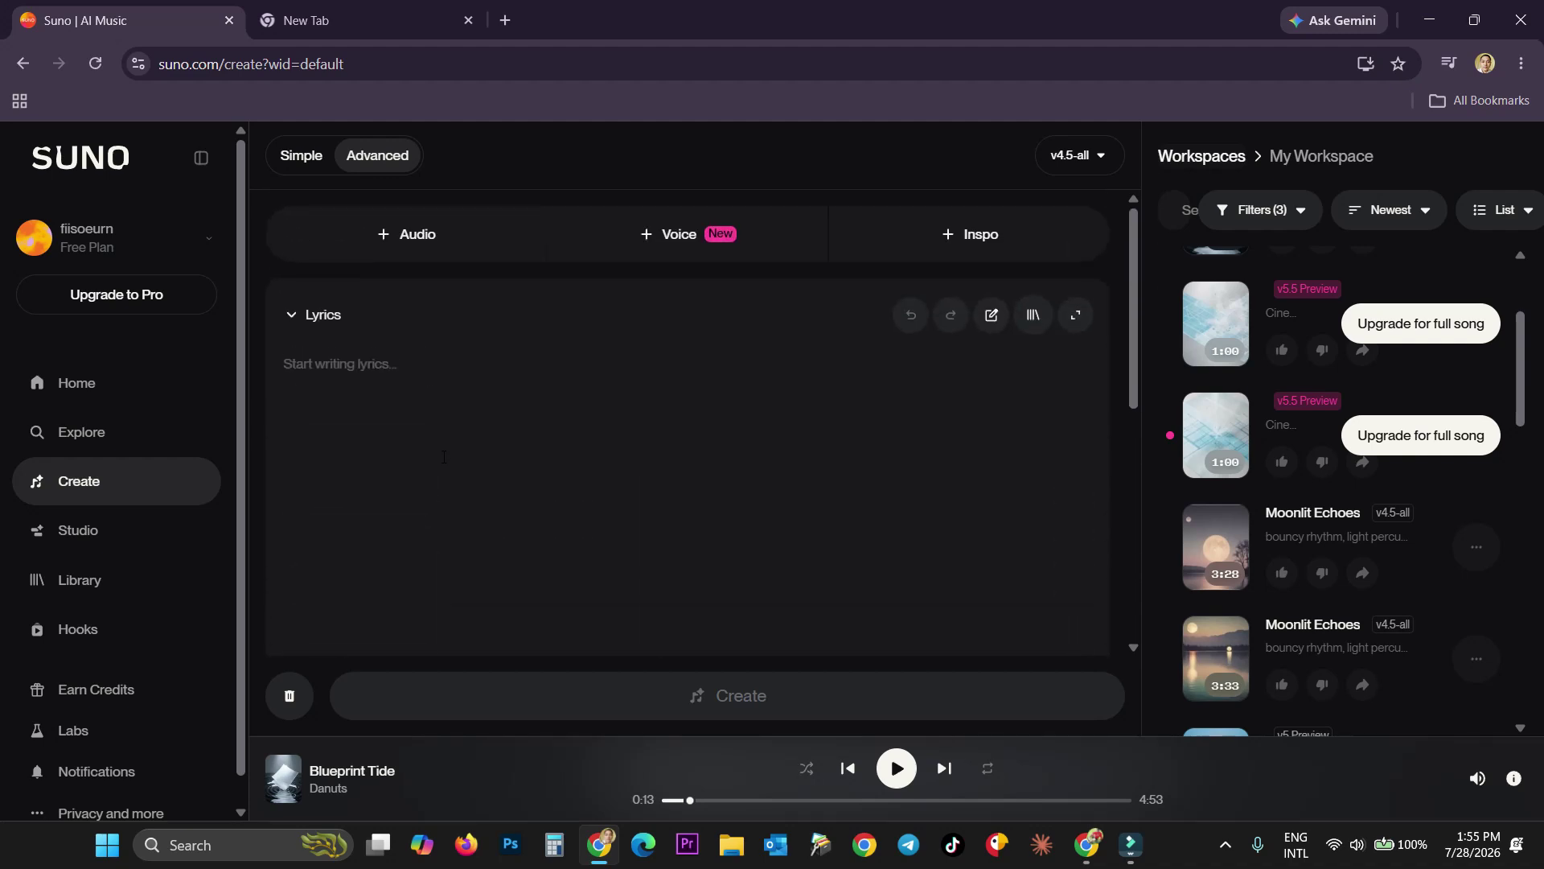
# - Go back and forth between the Lyrics and Styles fields to review what each takes, including the Save to setting
pyautogui.click(289, 359)
pyautogui.click(336, 384)
pyautogui.scroll(-5, 465, 438)
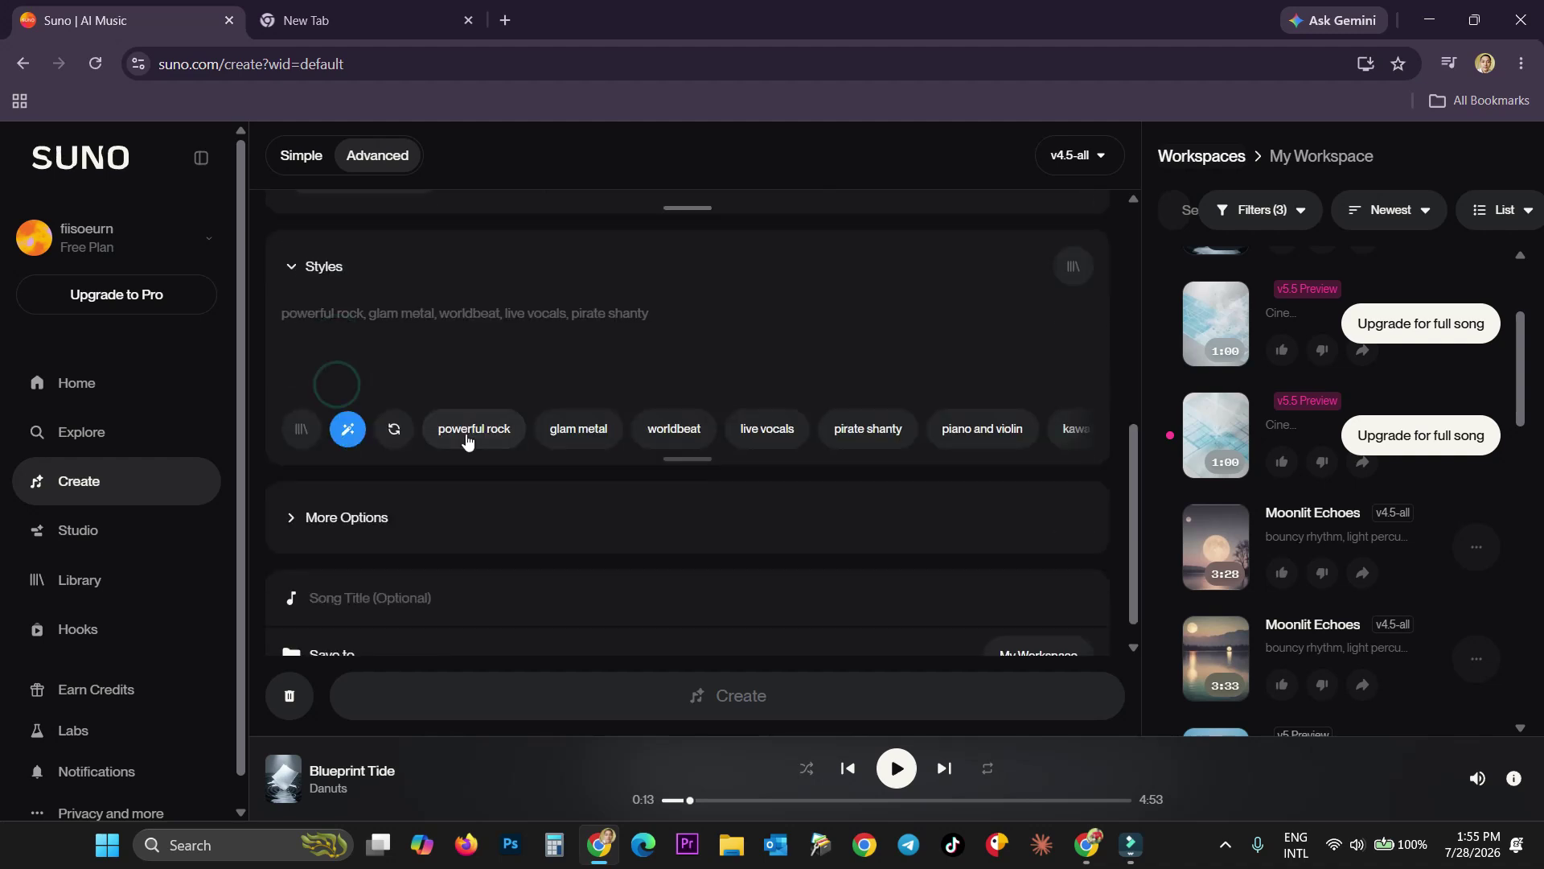
pyautogui.scroll(3, 515, 430)
pyautogui.scroll(-3, 813, 434)
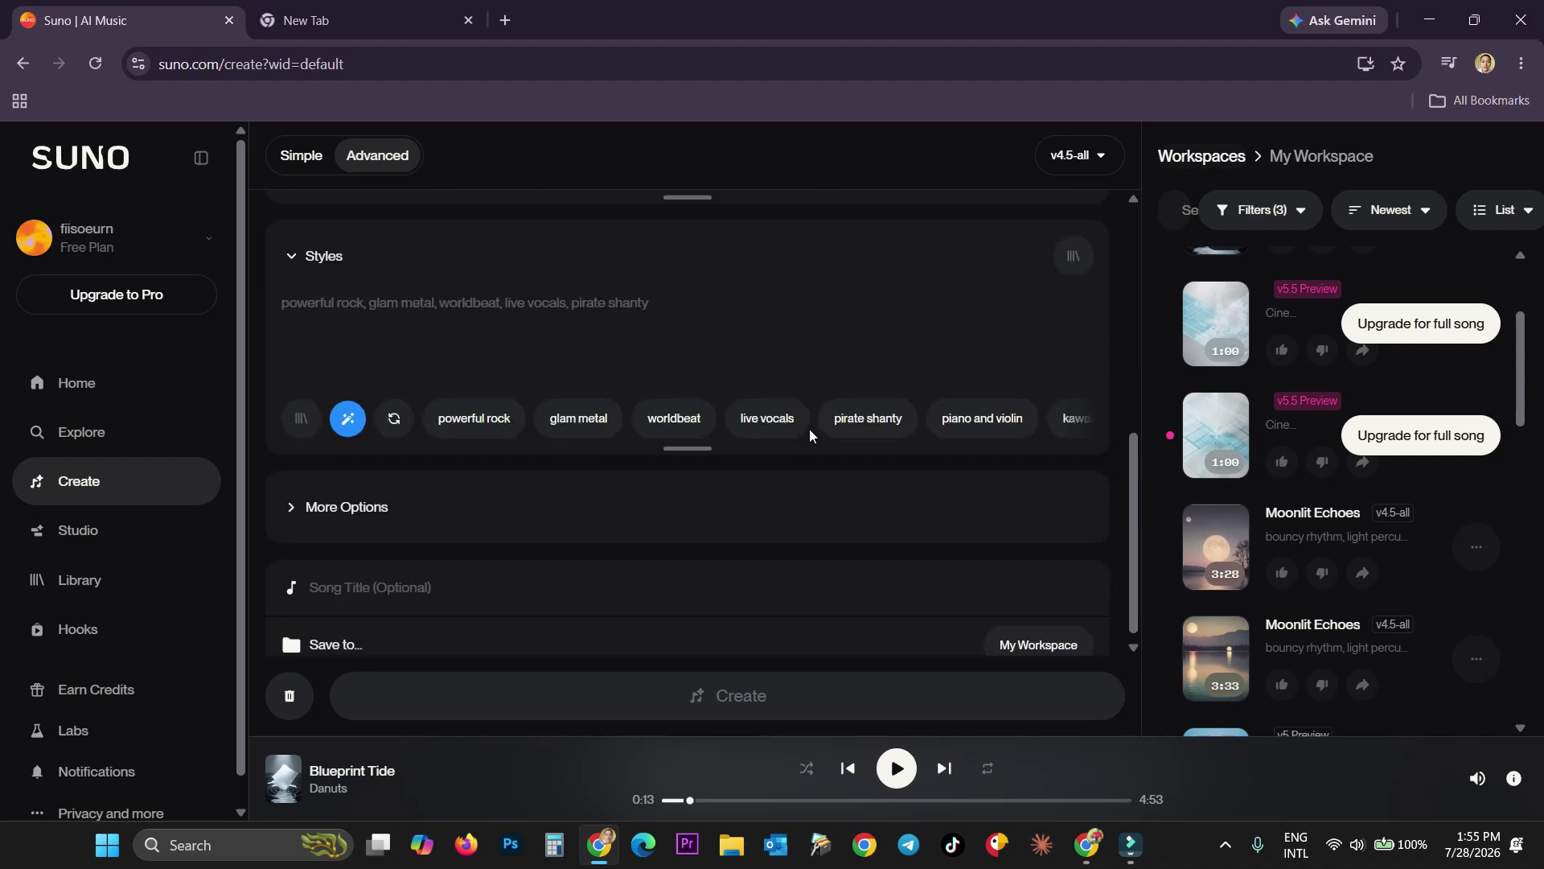
pyautogui.scroll(4, 965, 481)
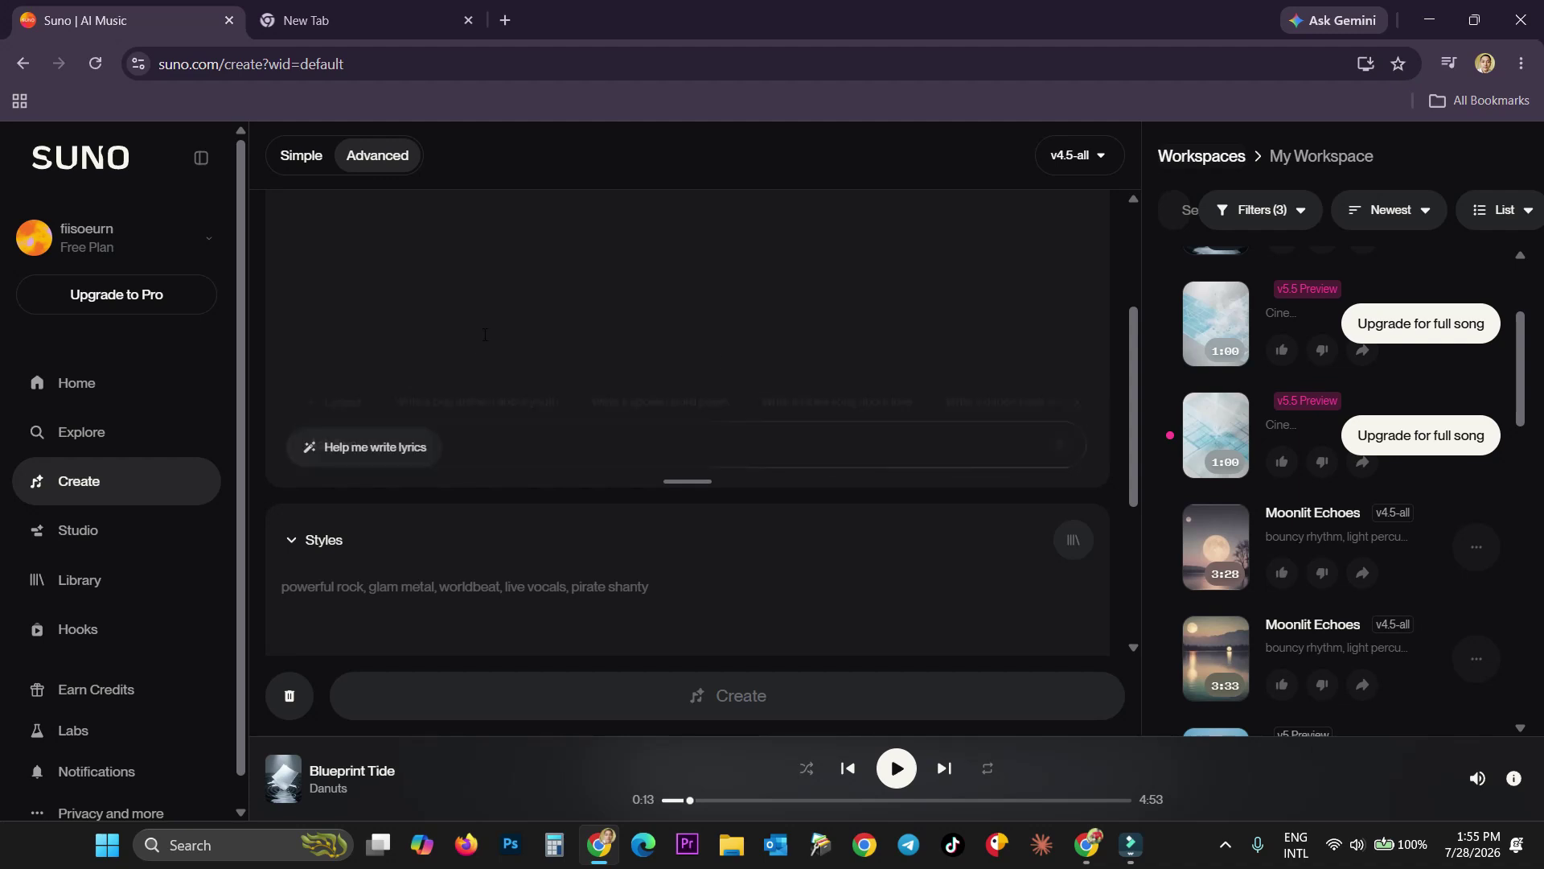
pyautogui.scroll(3, 733, 478)
pyautogui.scroll(-3, 461, 510)
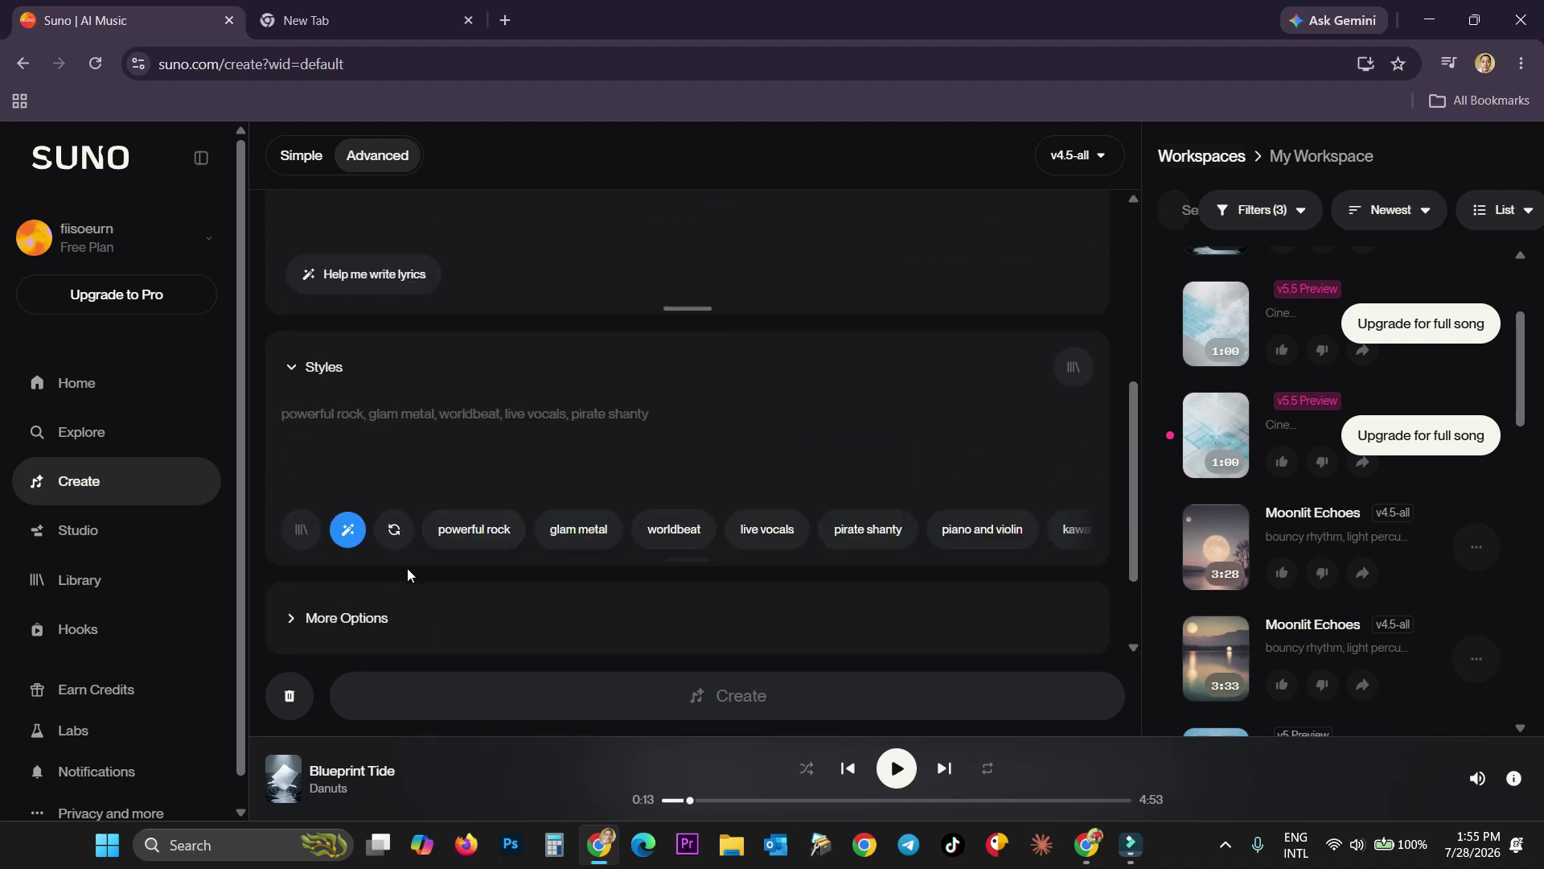
pyautogui.scroll(-2, 379, 541)
pyautogui.scroll(2, 451, 433)
pyautogui.scroll(3, 438, 285)
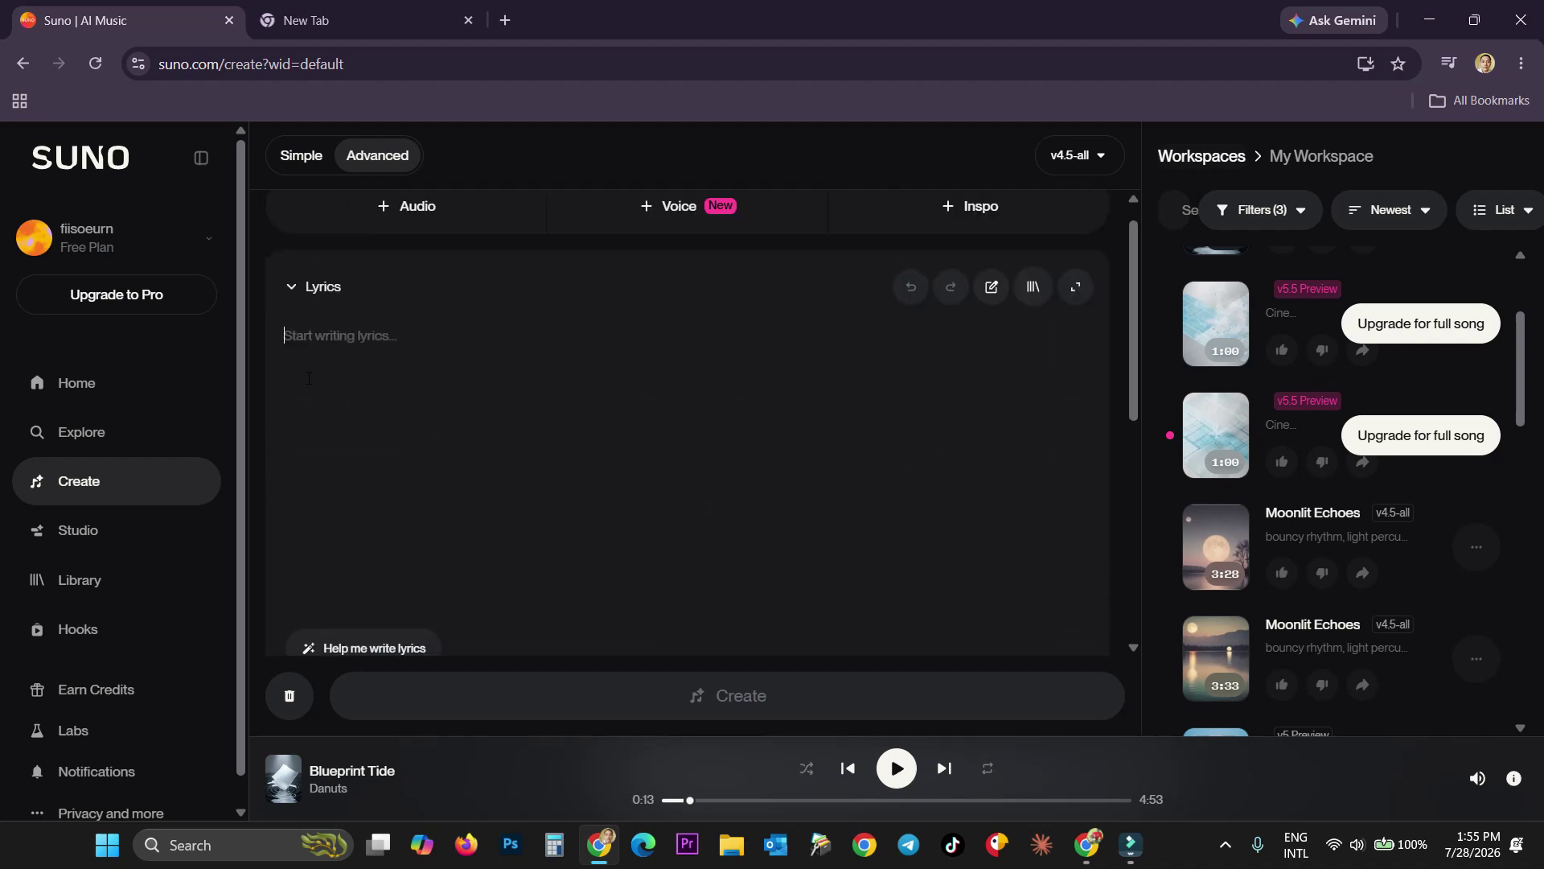
pyautogui.scroll(-5, 351, 524)
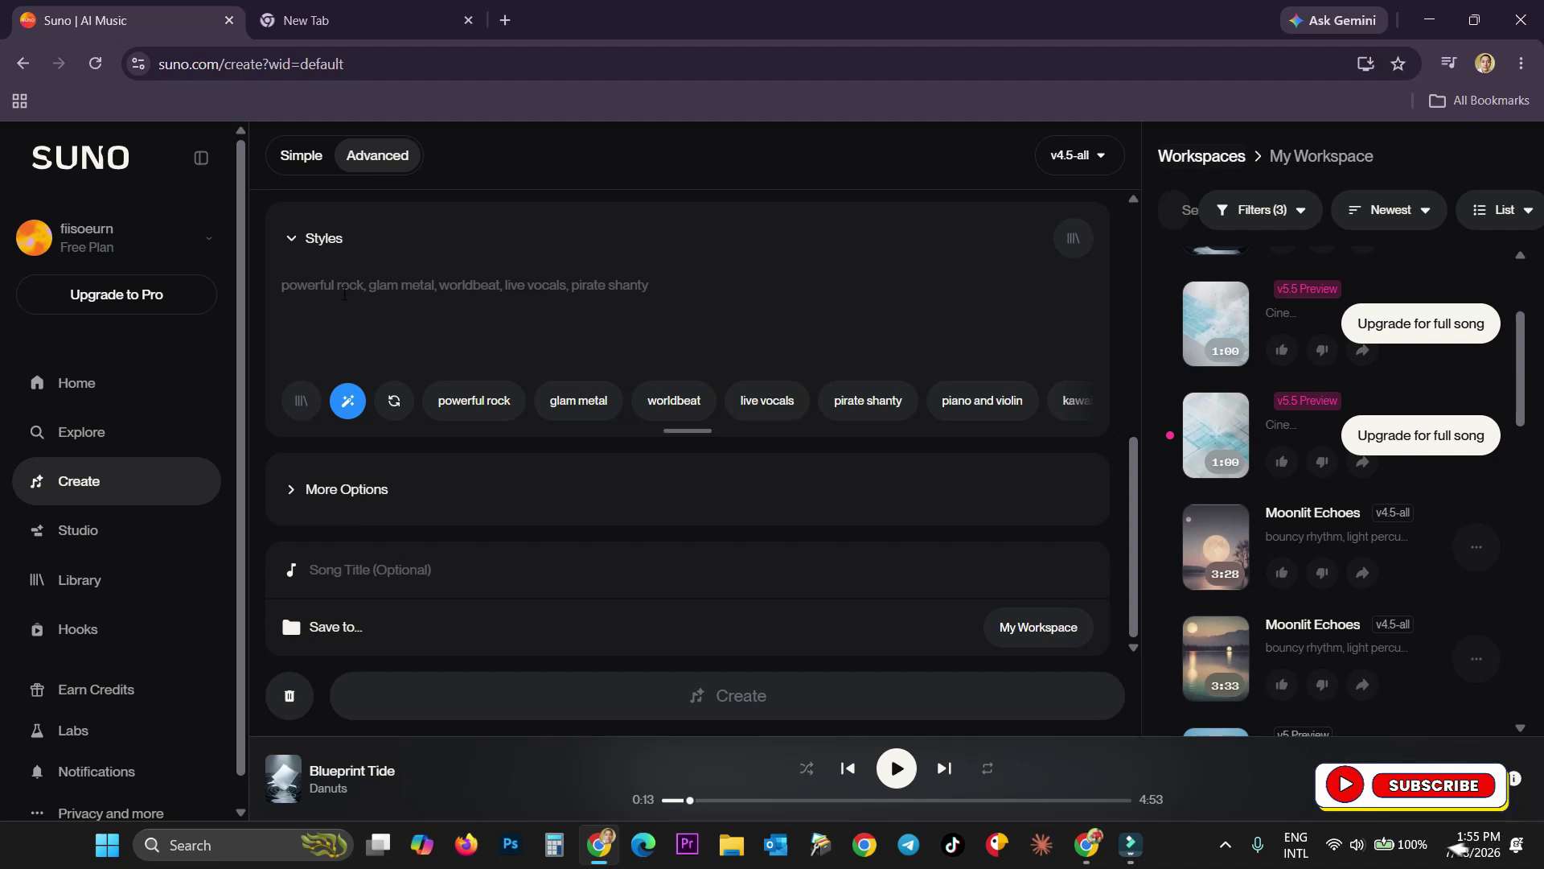
pyautogui.click(345, 291)
pyautogui.scroll(10, 848, 435)
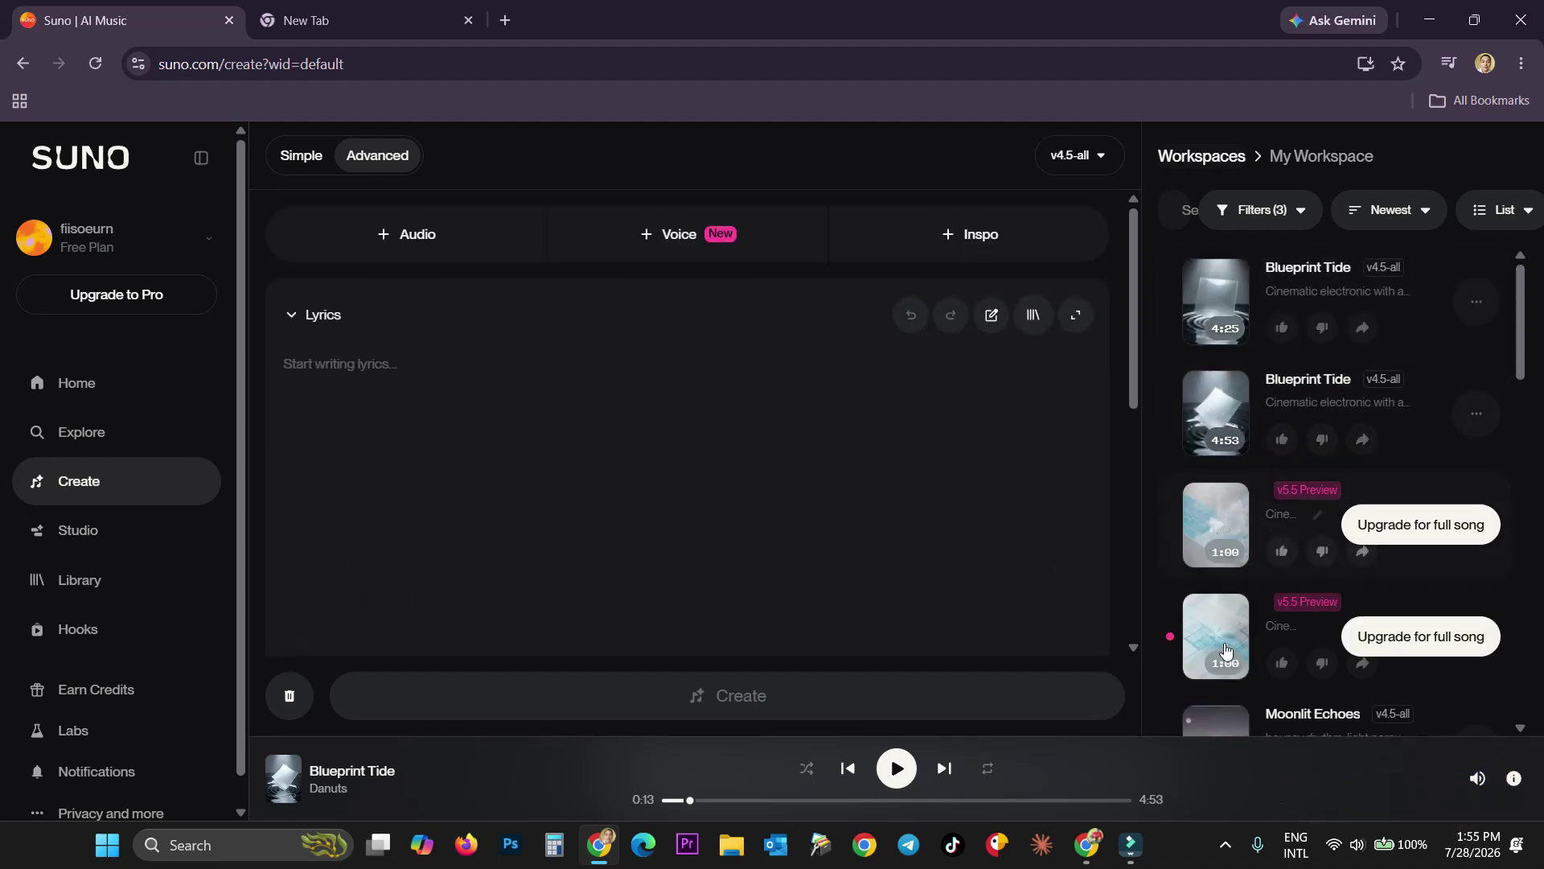
# - Play and pause the first Blueprint Tide v4.5-all track, and look over the Advanced form once more
pyautogui.click(1219, 308)
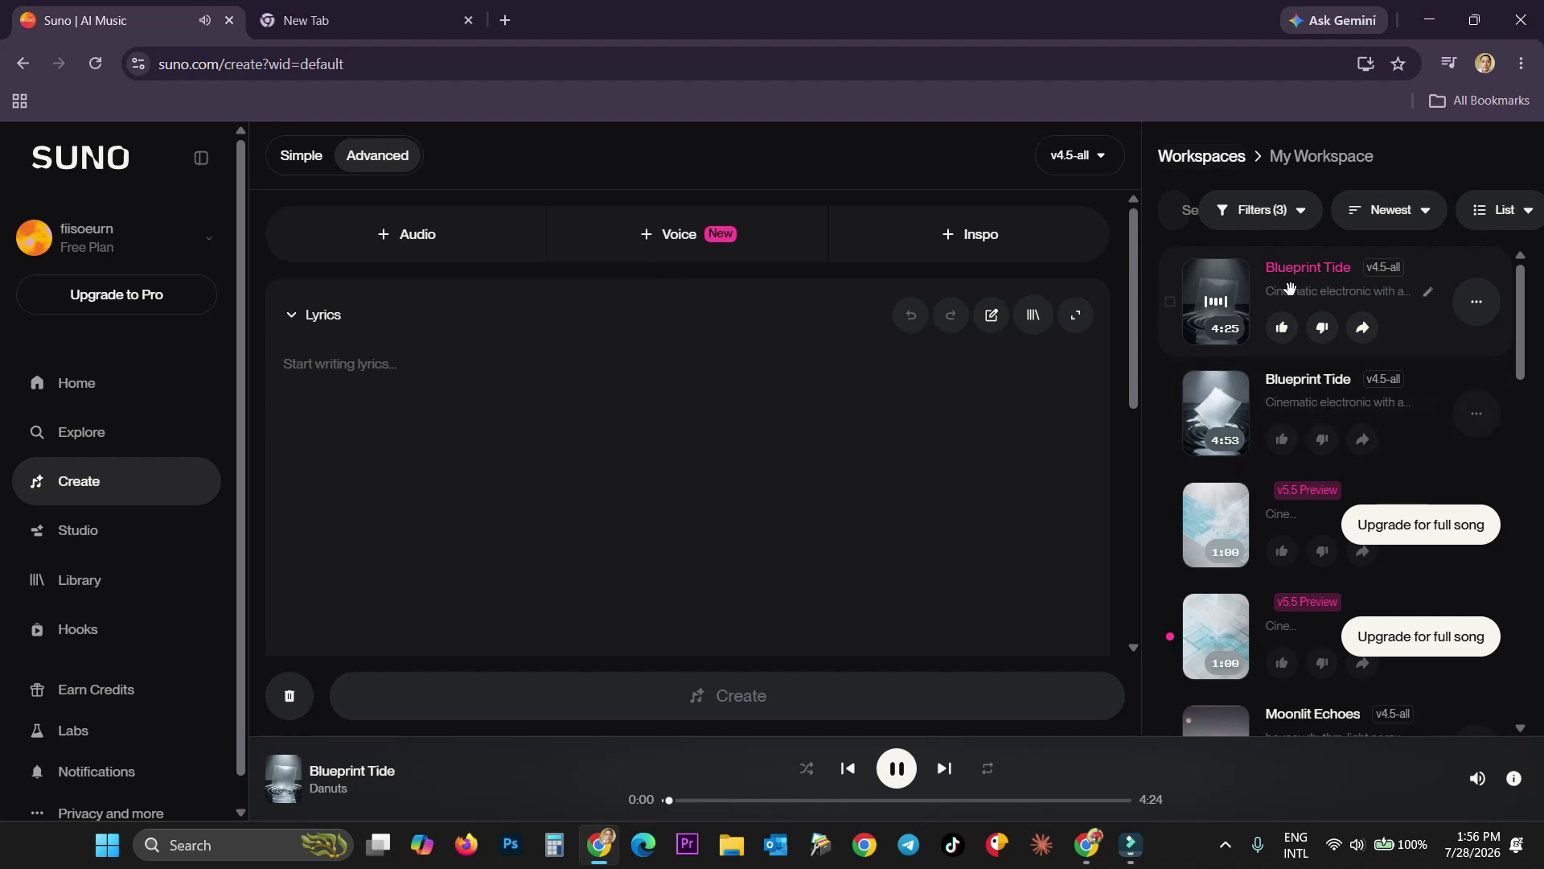
pyautogui.click(1220, 305)
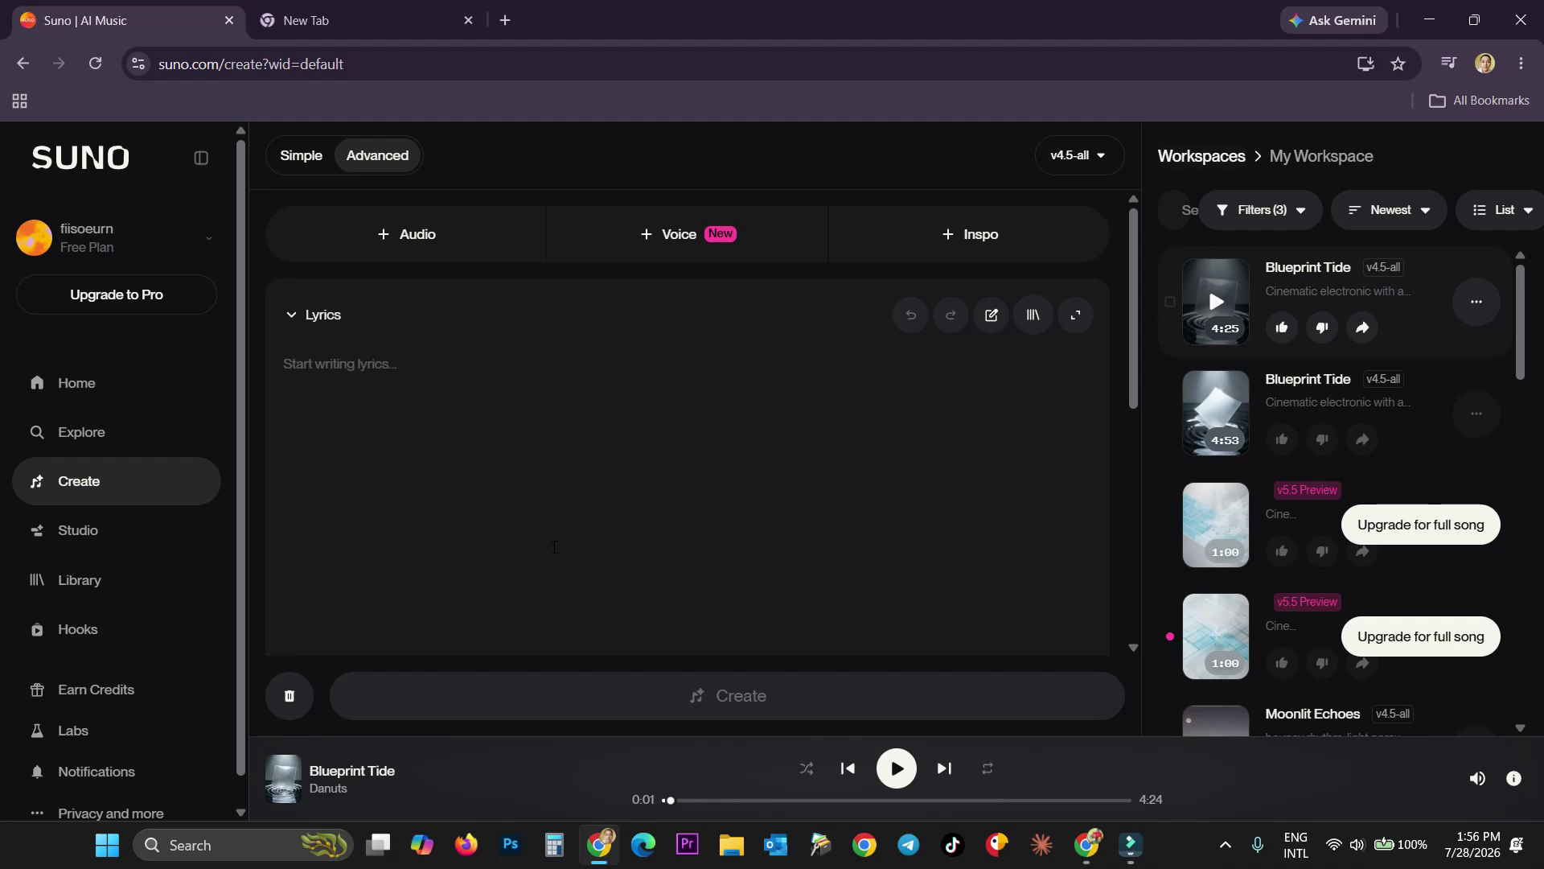
pyautogui.scroll(-5, 528, 529)
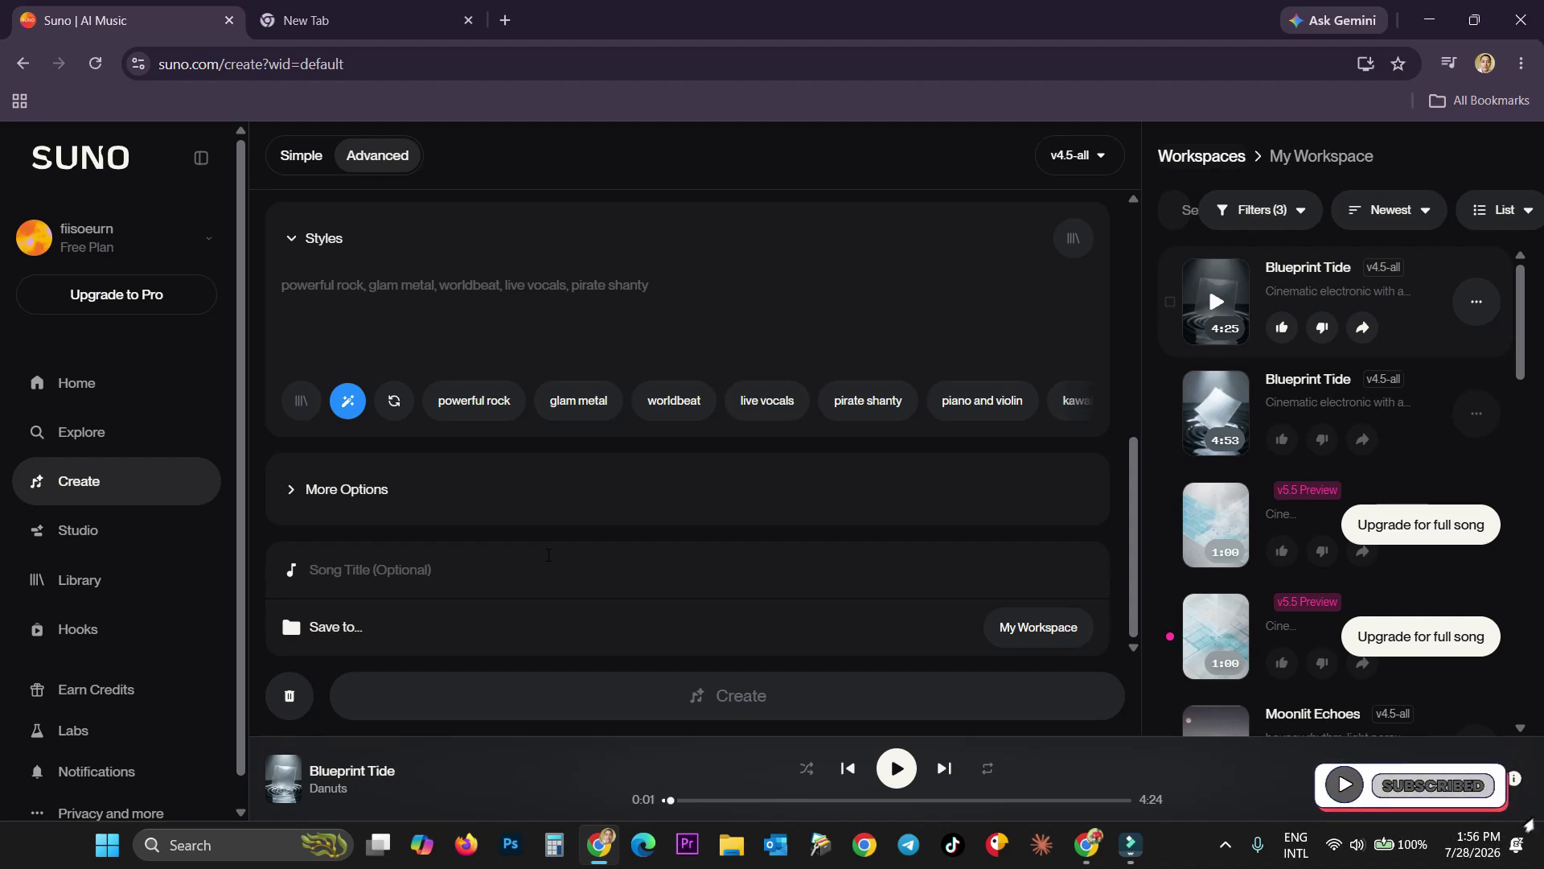
pyautogui.scroll(5, 549, 555)
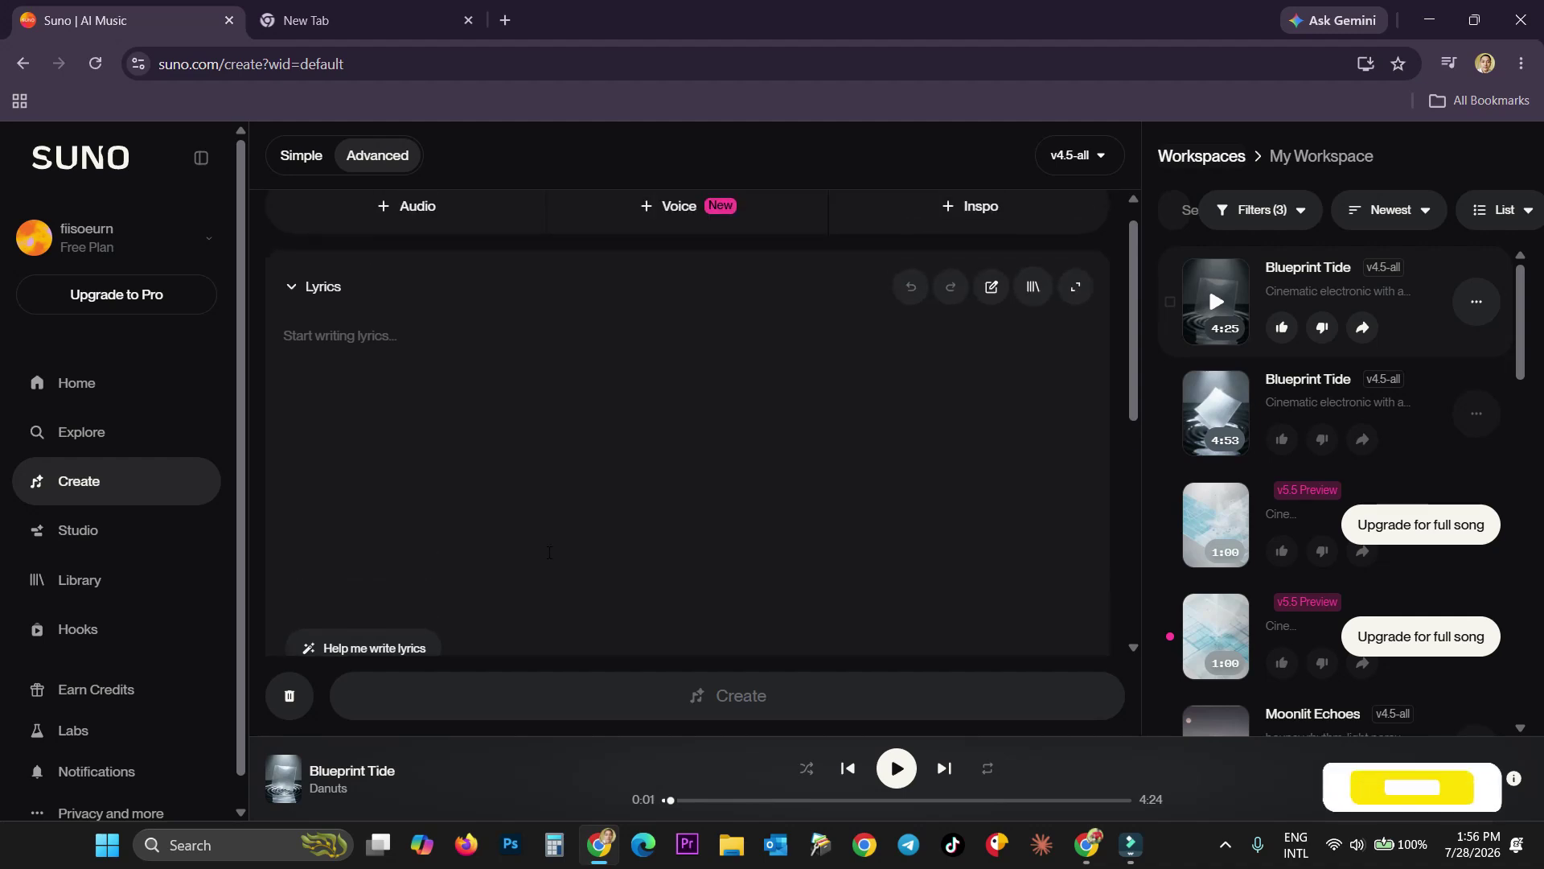